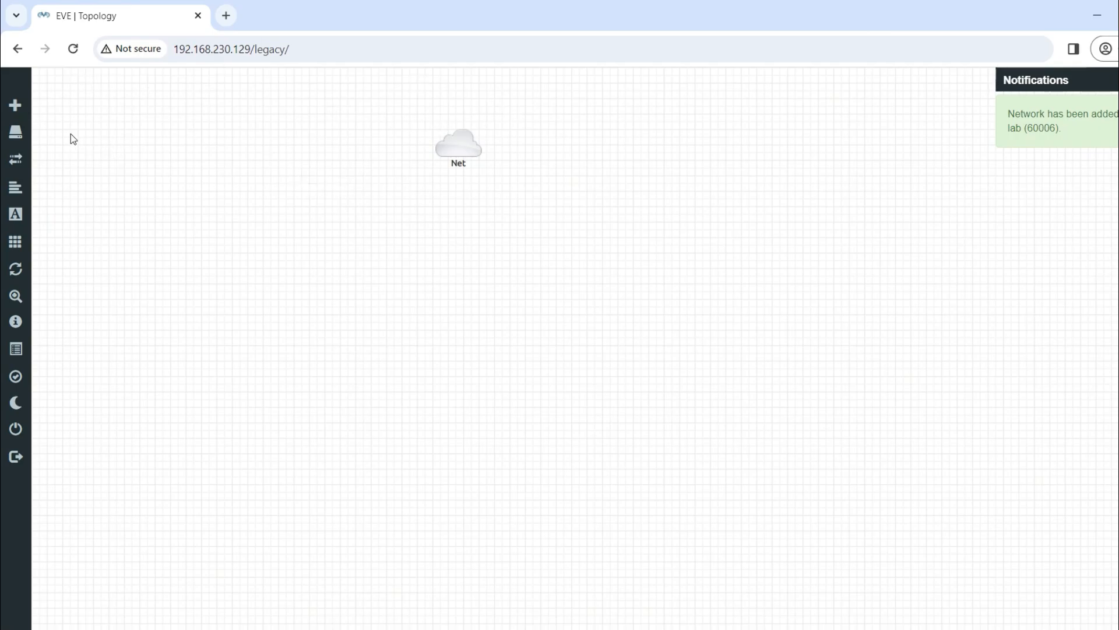
# Add a MikroTik RouterOS node to the EVE-NG lab
pyautogui.click(20, 108)
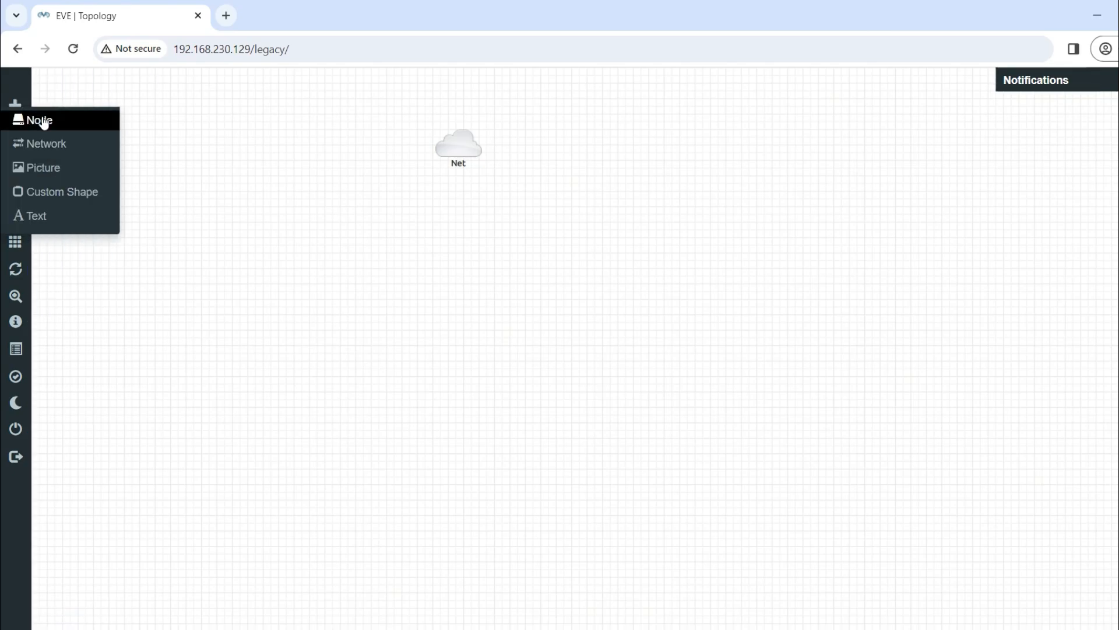
pyautogui.click(45, 121)
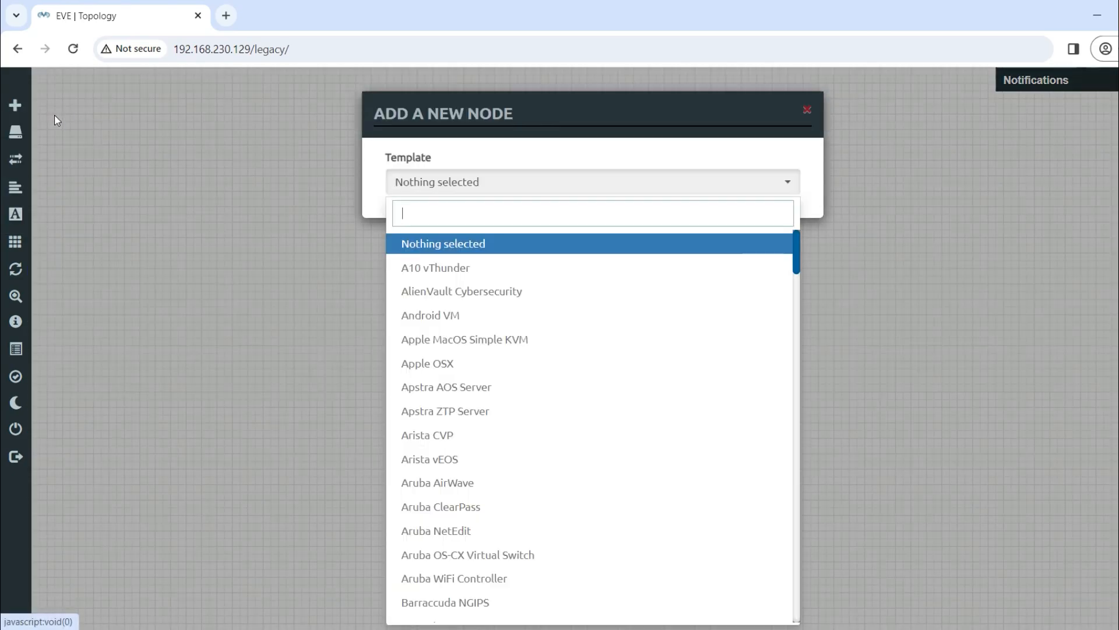
pyautogui.write('mik')
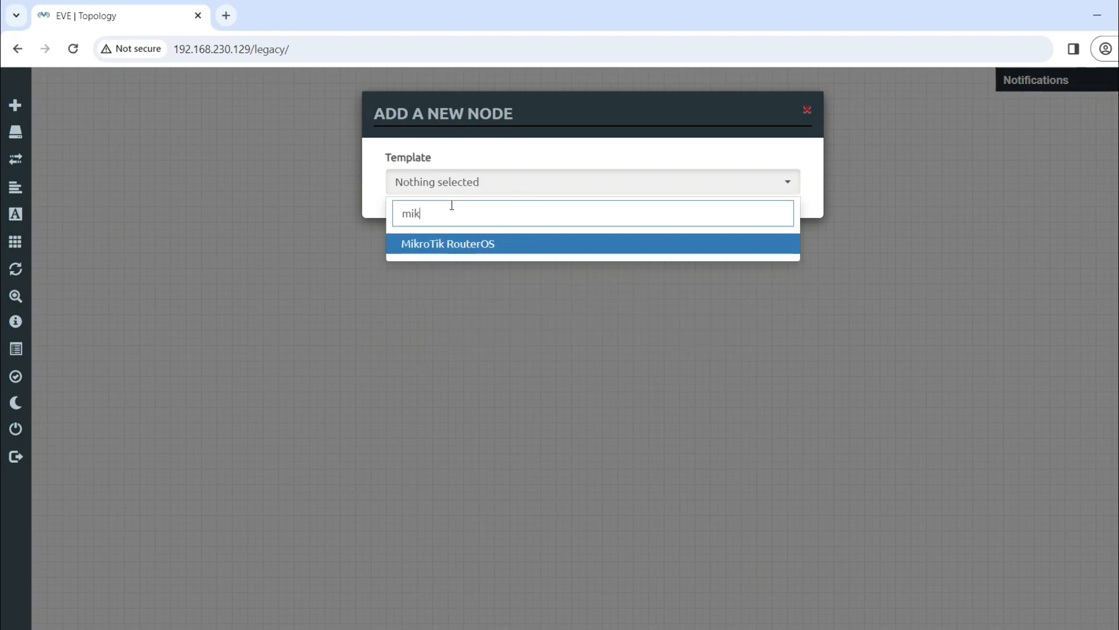
pyautogui.press('Return')
pyautogui.scroll(-6, 652, 392)
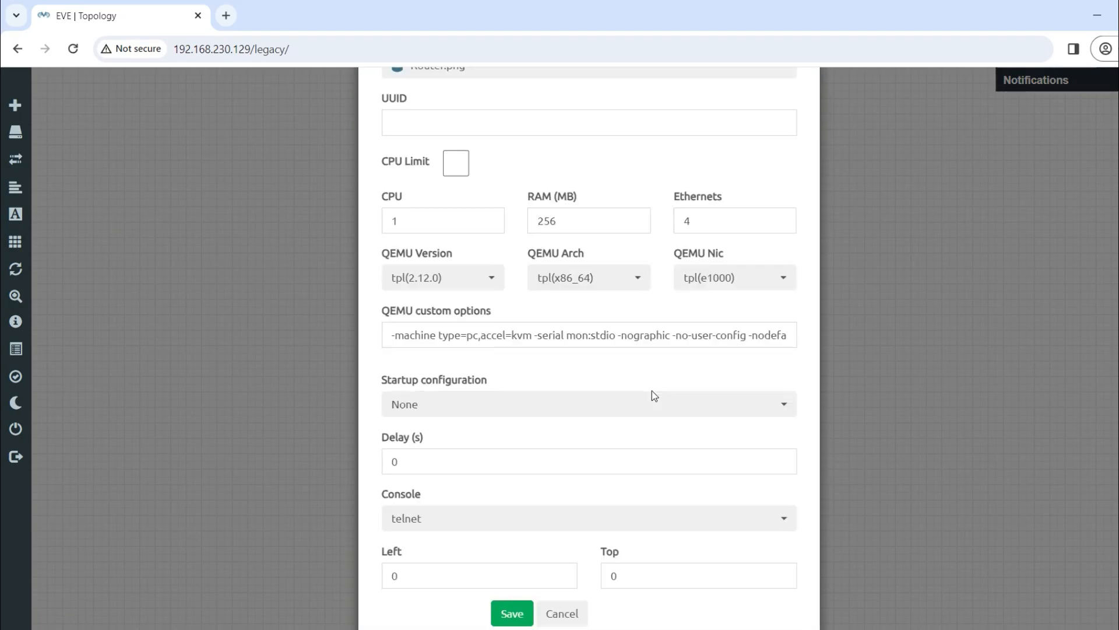
pyautogui.click(513, 583)
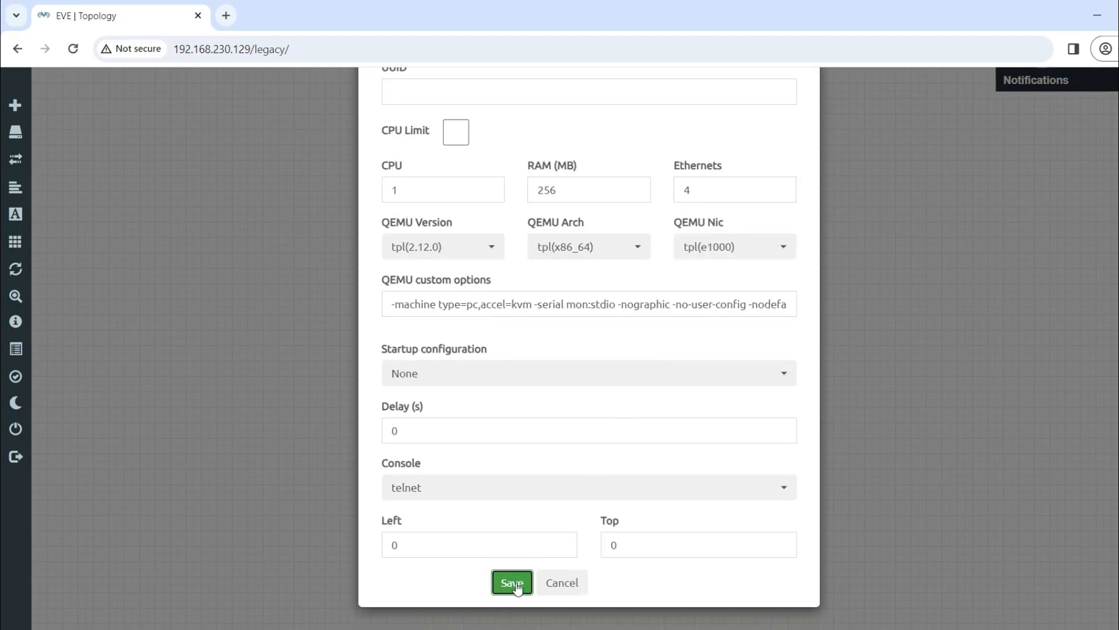
# Link the Mikrotik's eth1 to the Net cloud and place the router below it
pyautogui.moveTo(108, 101)
pyautogui.mouseDown()
pyautogui.moveTo(458, 230)
pyautogui.moveTo(478, 167)
pyautogui.moveTo(459, 152)
pyautogui.mouseUp()
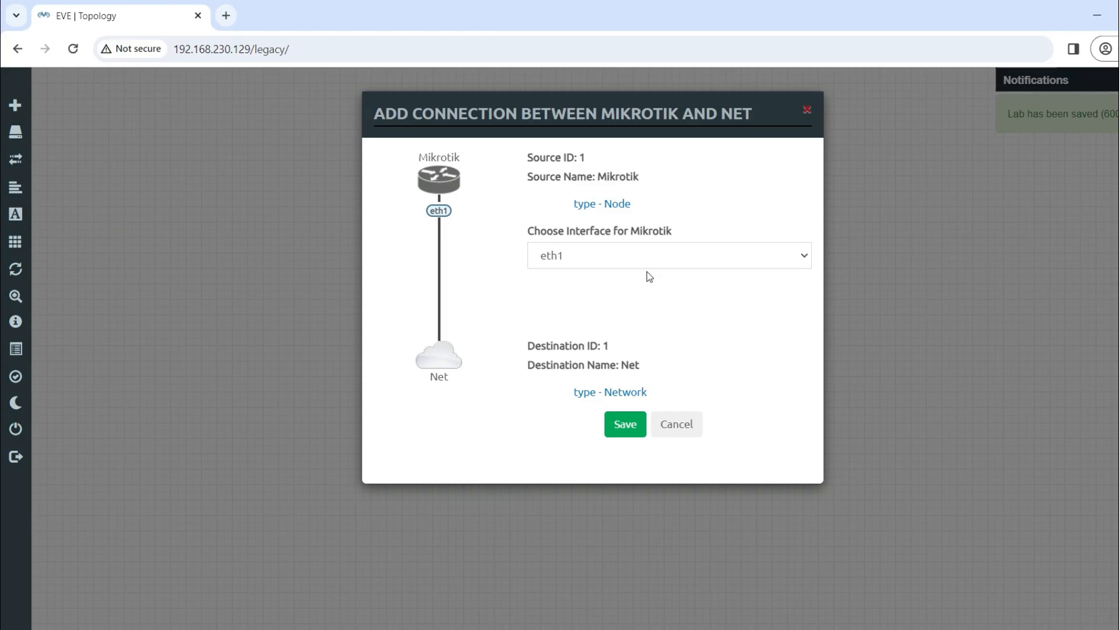
pyautogui.click(624, 426)
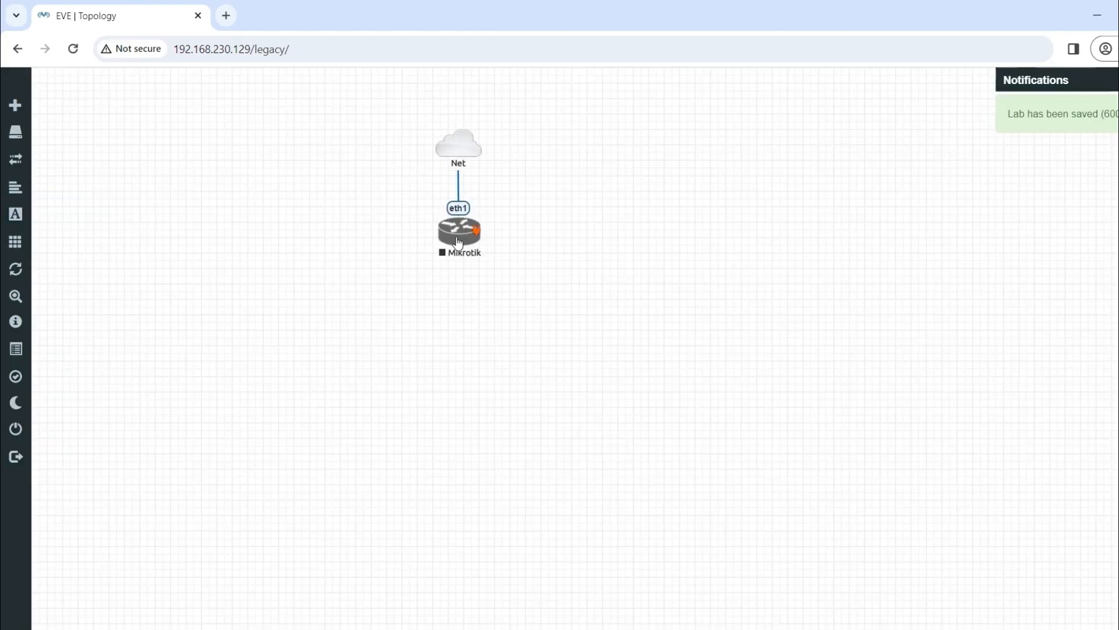
pyautogui.moveTo(459, 242); pyautogui.dragTo(459, 251)
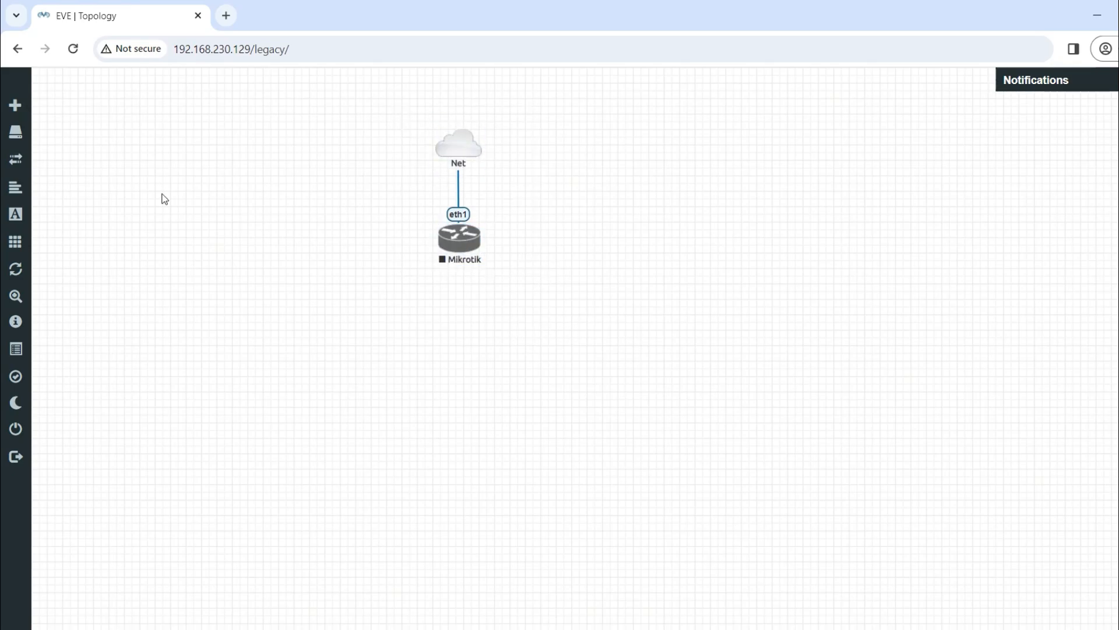
# Add a Virtual PC (VPCS) node to the lab
pyautogui.click(55, 108)
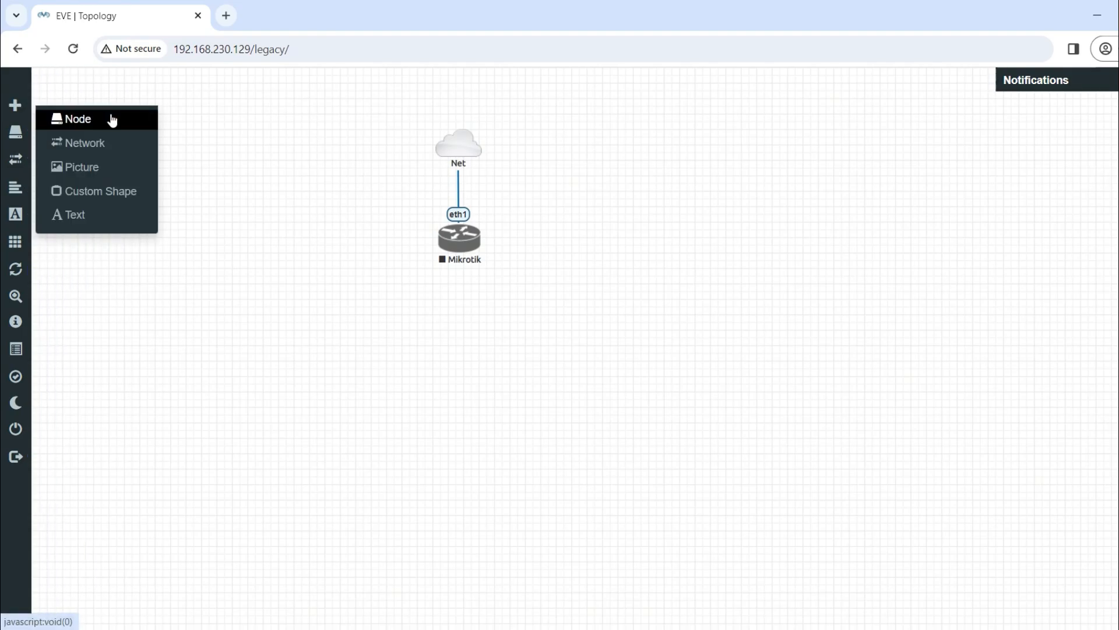
pyautogui.click(112, 121)
pyautogui.write('vir')
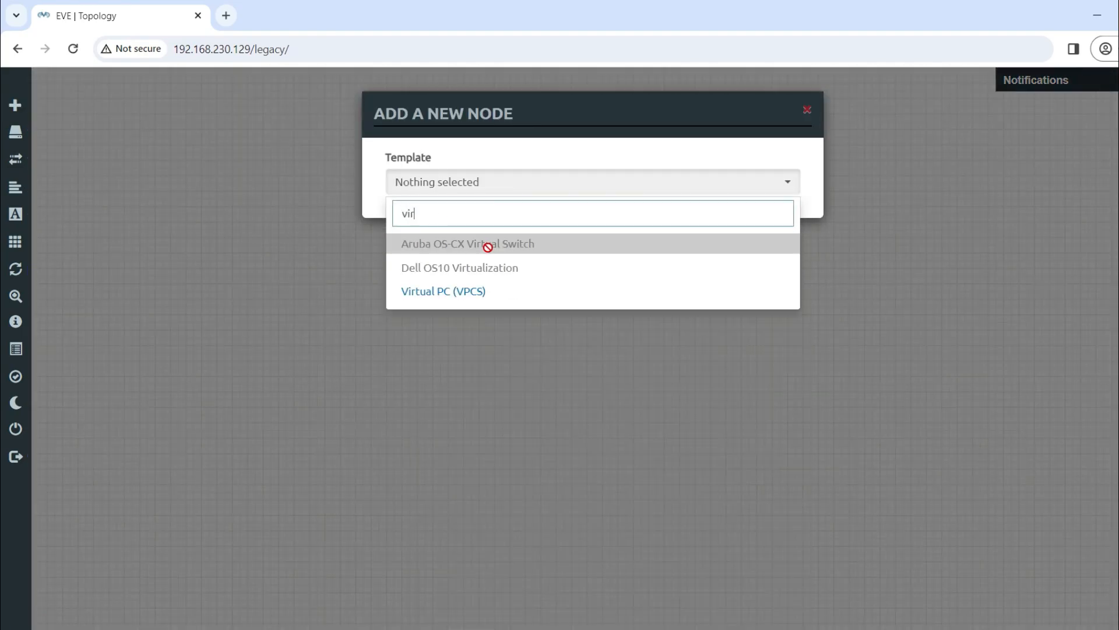
pyautogui.write('tual')
pyautogui.click(474, 297)
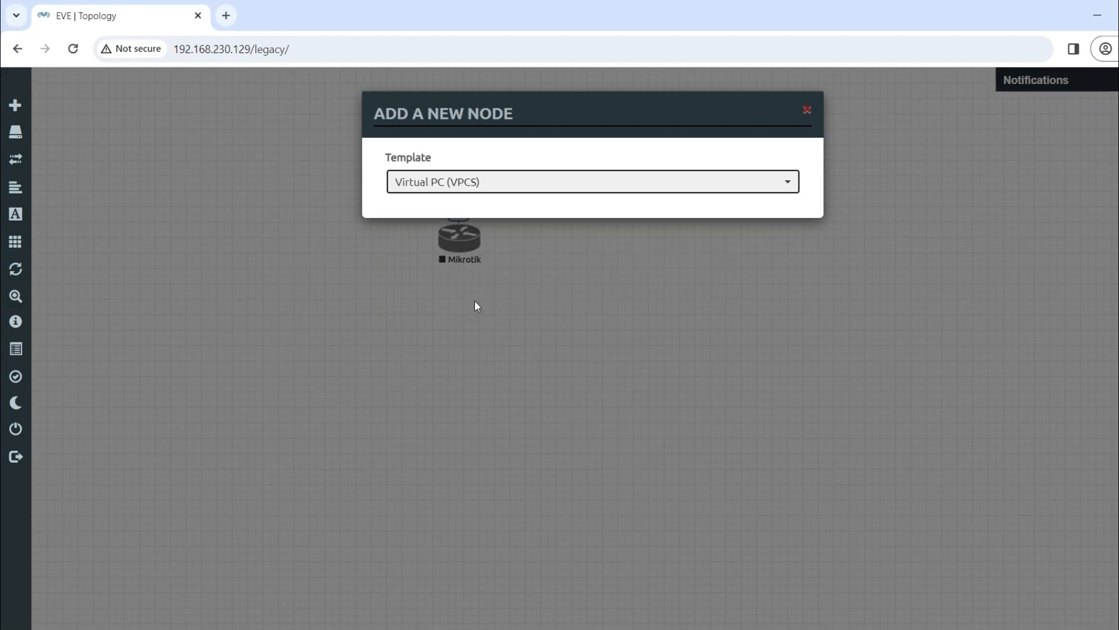
pyautogui.click(514, 571)
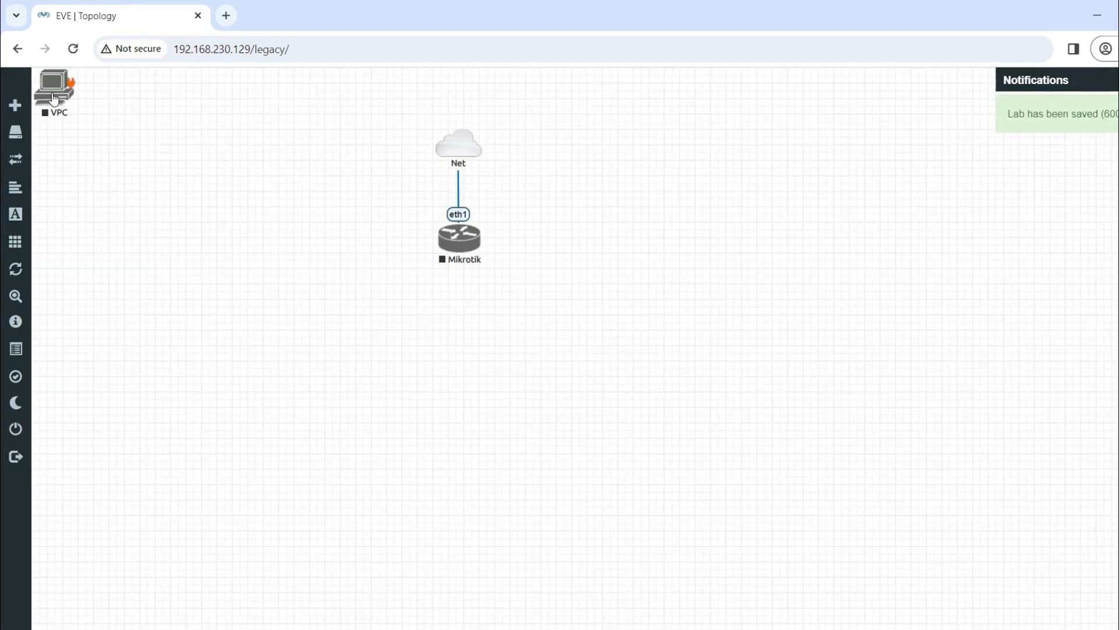
# Place the VPC below Mikrotik and connect its eth0 to Mikrotik's eth4
pyautogui.moveTo(55, 102); pyautogui.dragTo(473, 245)
pyautogui.click(622, 364)
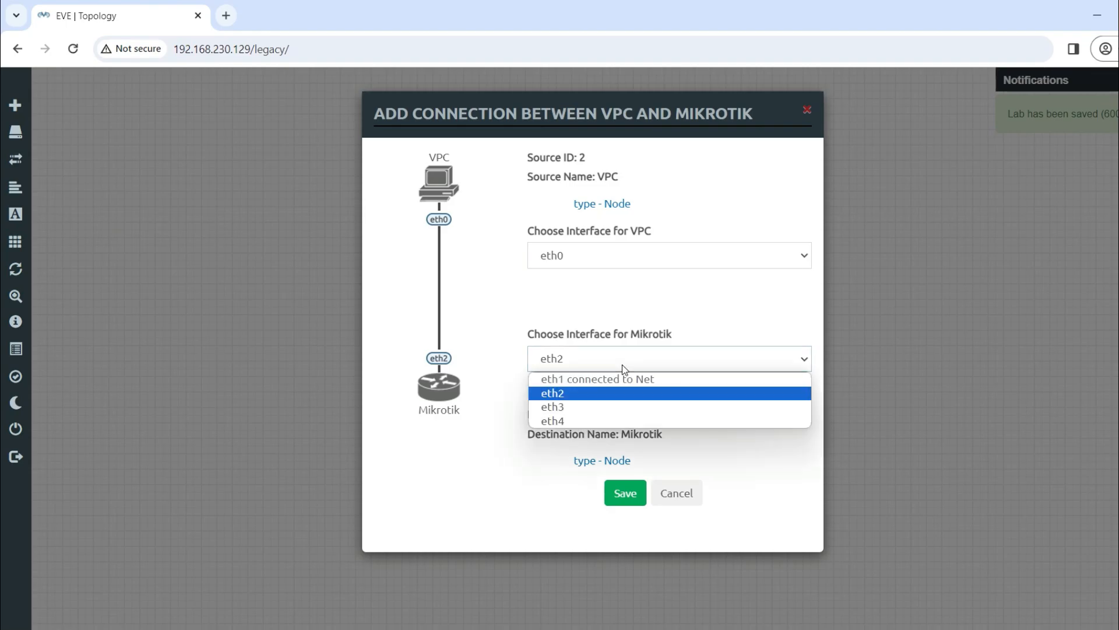
pyautogui.click(590, 420)
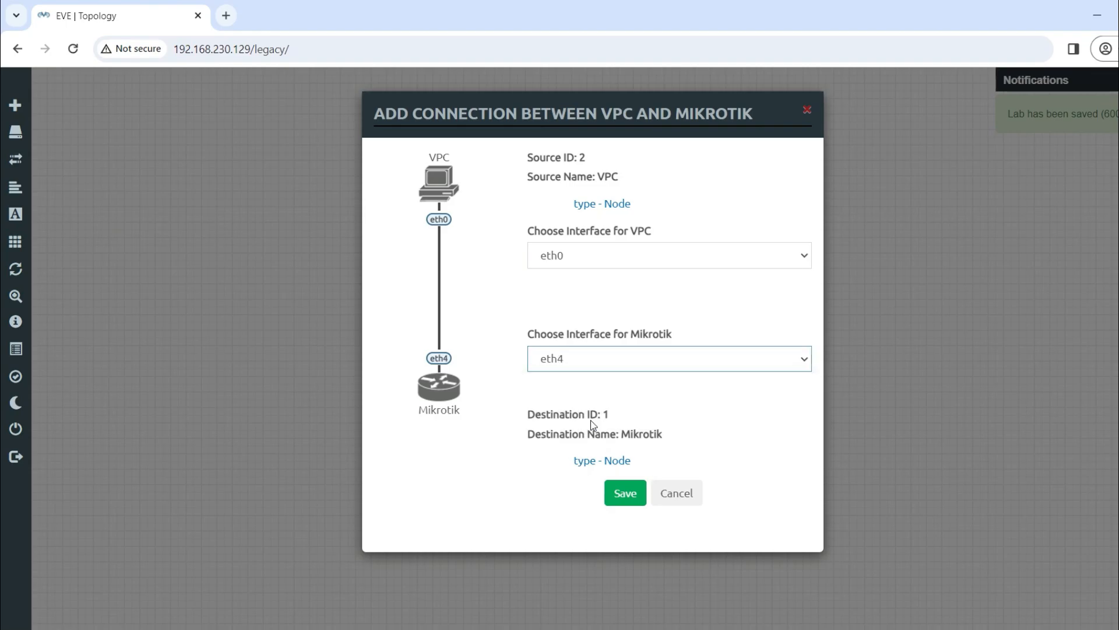
pyautogui.click(629, 502)
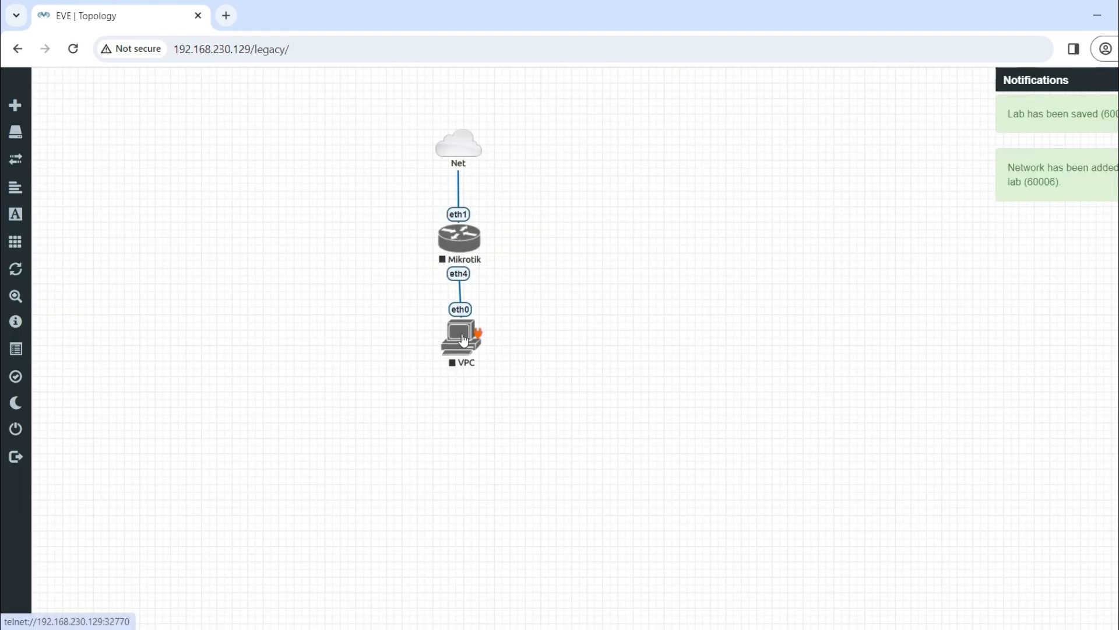
pyautogui.moveTo(584, 395); pyautogui.dragTo(358, 105)
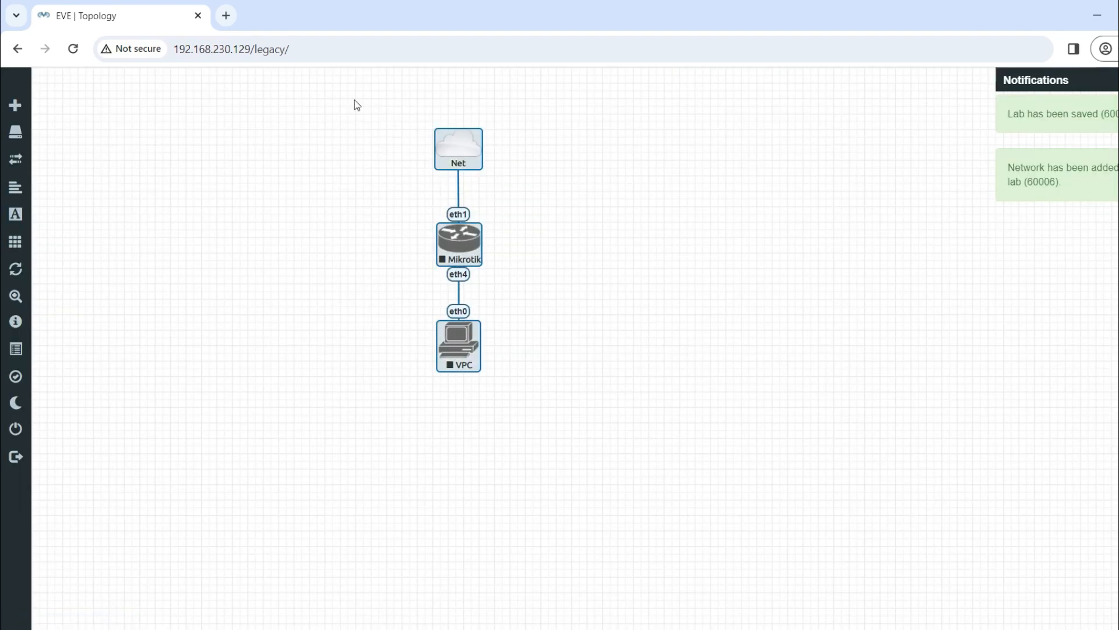
# Start the selected Mikrotik and VPC nodes, then enter admin as the WinBox login
pyautogui.rightClick(454, 234)
pyautogui.click(491, 264)
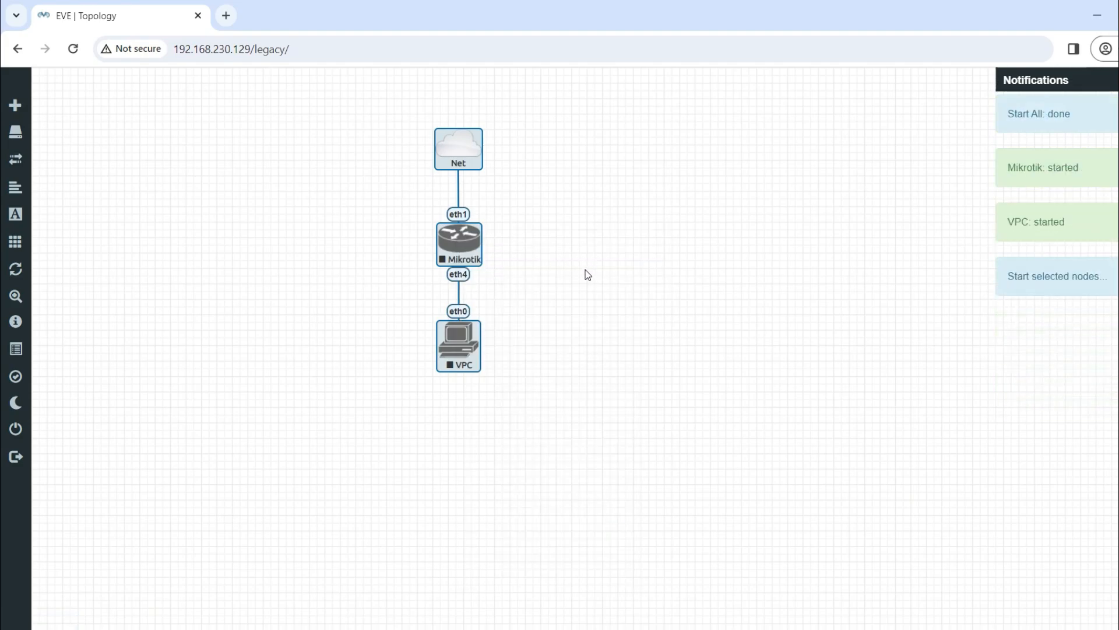
pyautogui.click(585, 313)
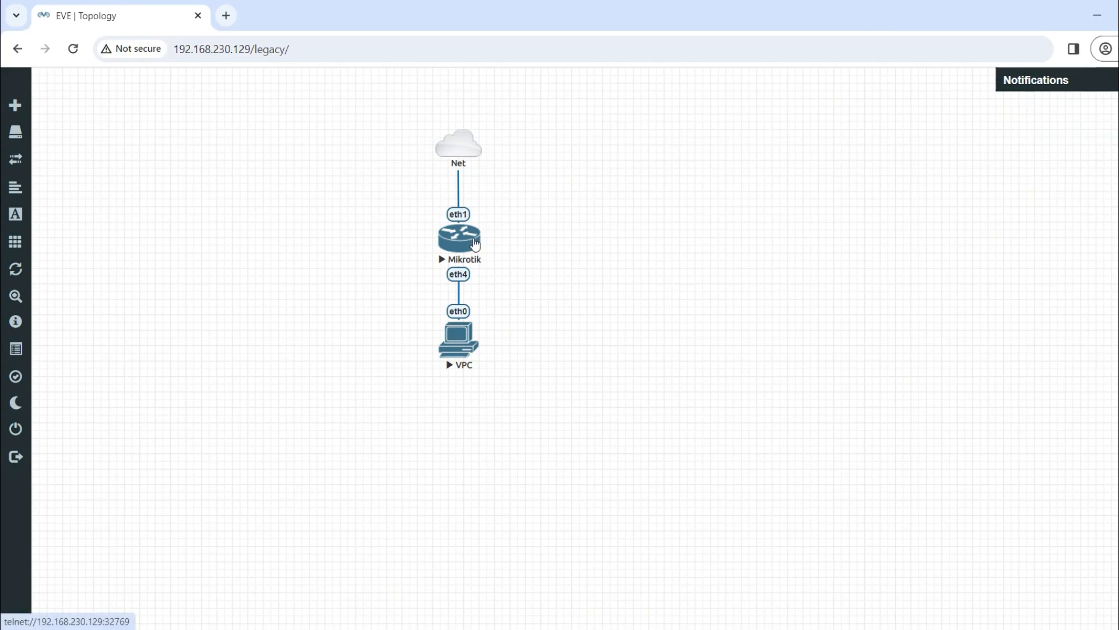
pyautogui.write('admin')
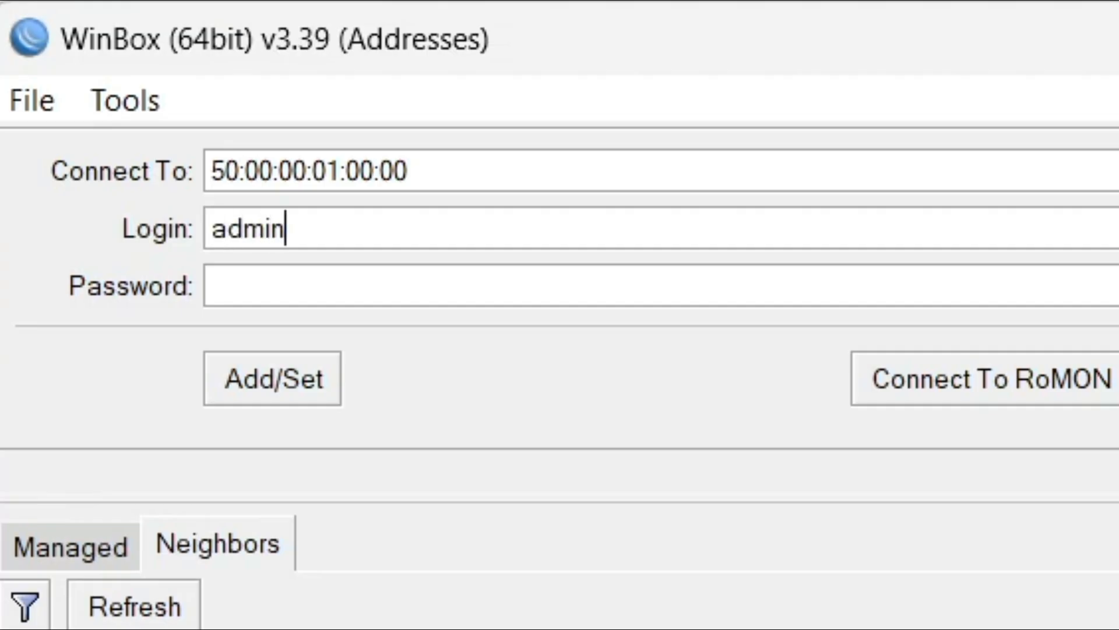
pyautogui.press('Tab')
# Log into the router as admin with an empty password and close all leftover windows
pyautogui.press('Return')
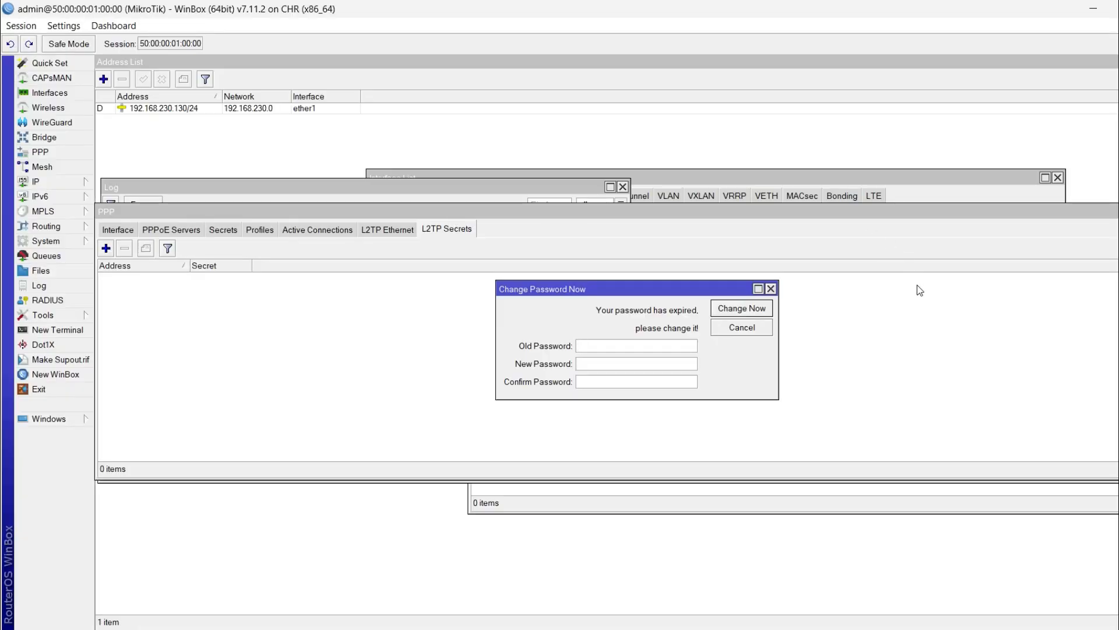
pyautogui.click(64, 26)
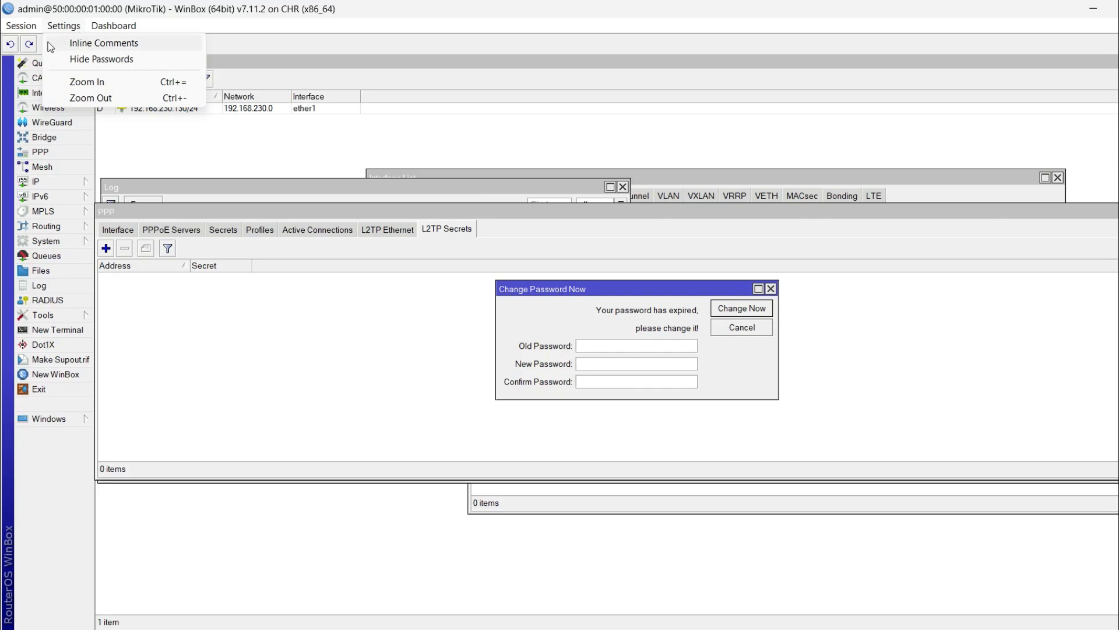
pyautogui.moveTo(21, 25)
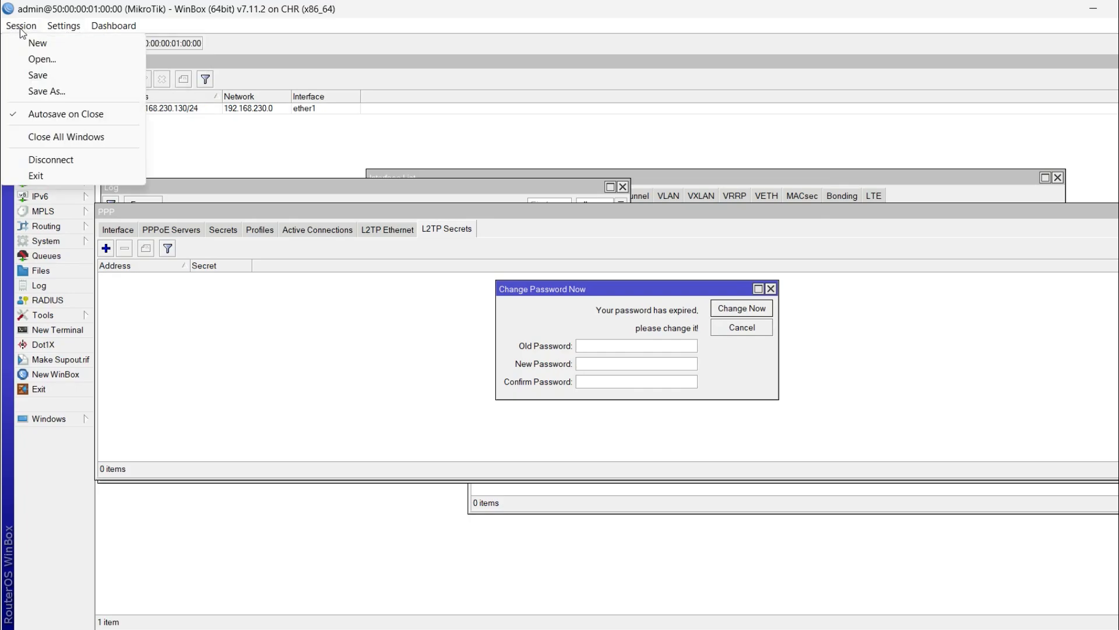
pyautogui.click(80, 136)
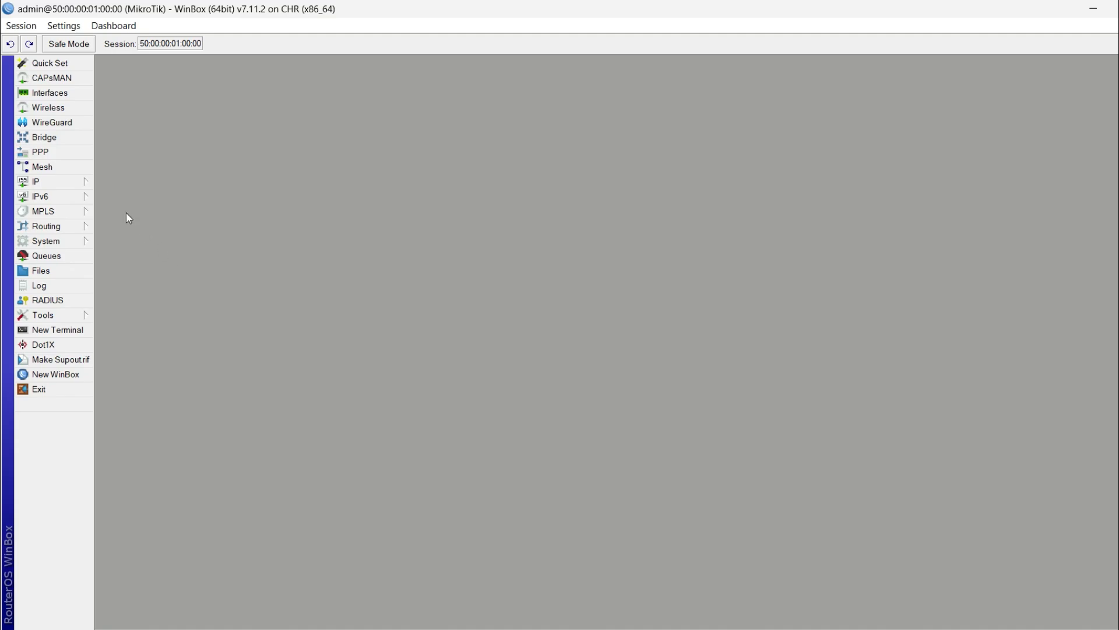
# Open IP > DHCP Client and select the ether1 entry bound to 192.168.230.130/24
pyautogui.click(82, 183)
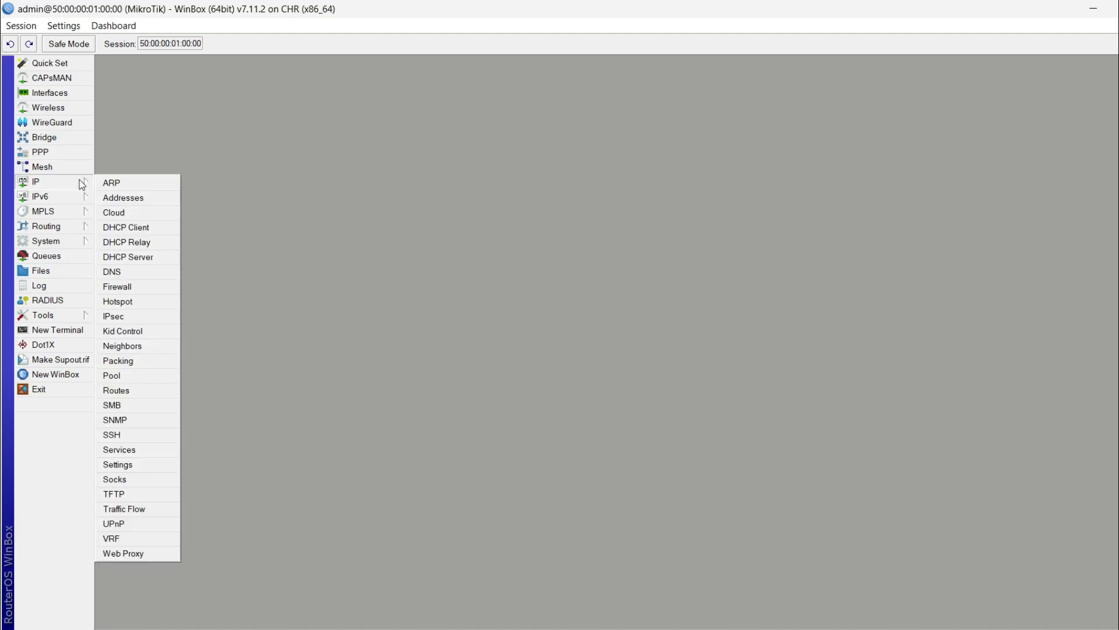
pyautogui.click(164, 234)
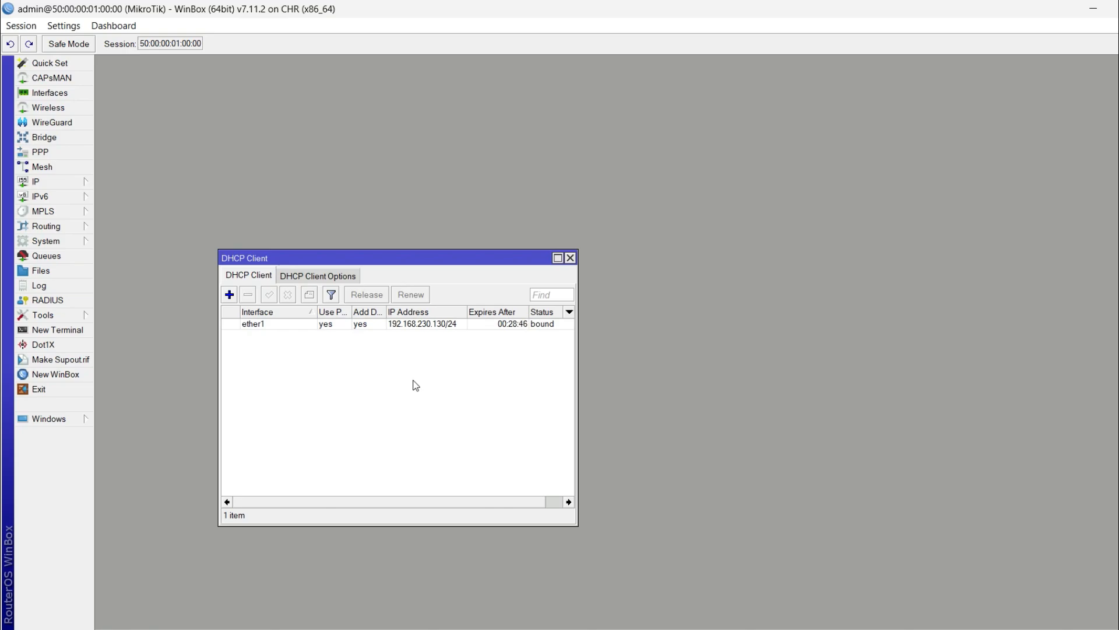
pyautogui.click(464, 323)
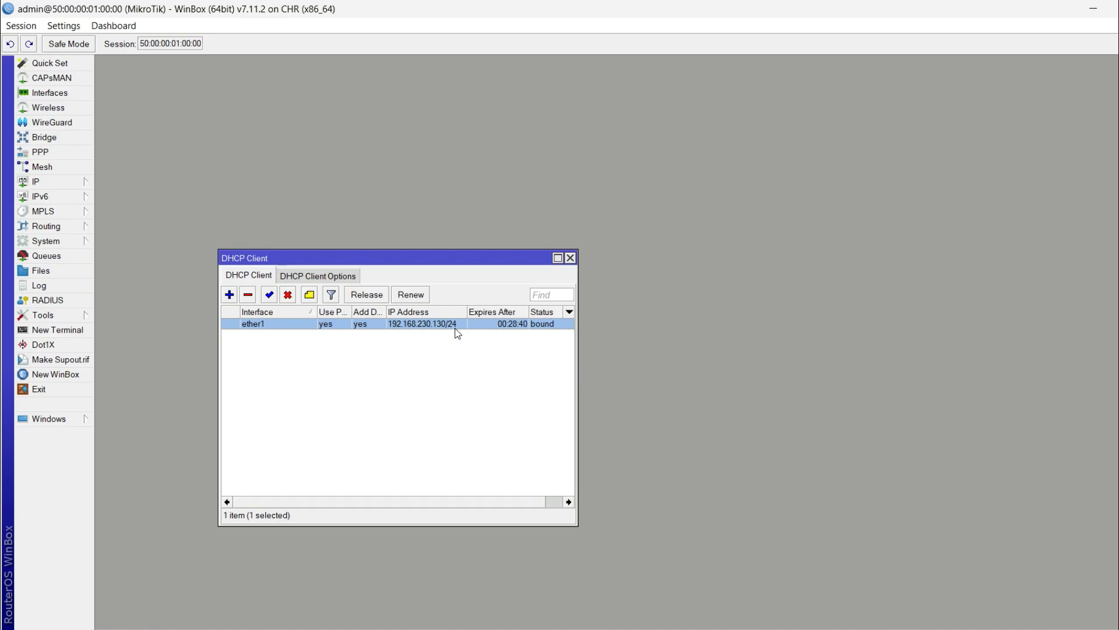
pyautogui.moveTo(458, 333)
# Start a new DHCP client, reviewing interface ether1 and Add Default Route set to yes
pyautogui.click(229, 295)
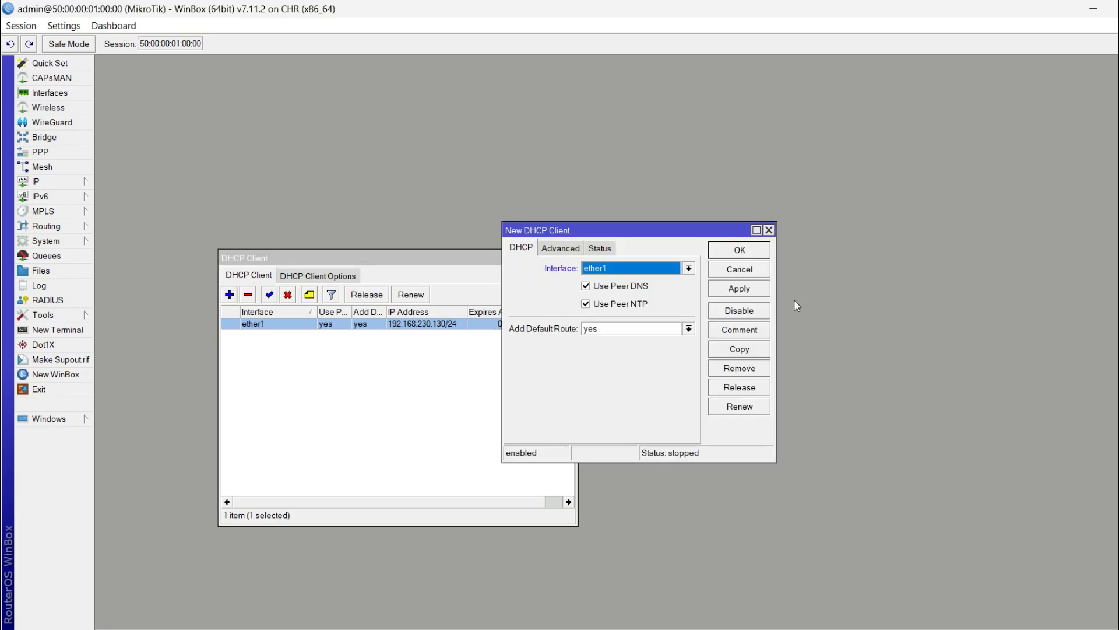
pyautogui.click(625, 275)
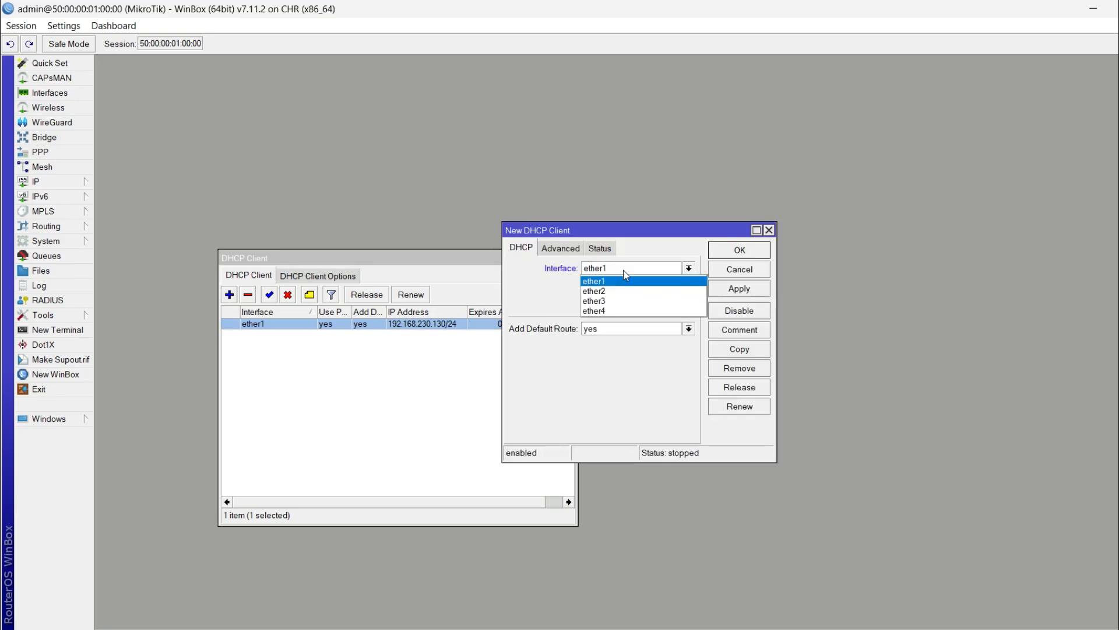
pyautogui.click(626, 276)
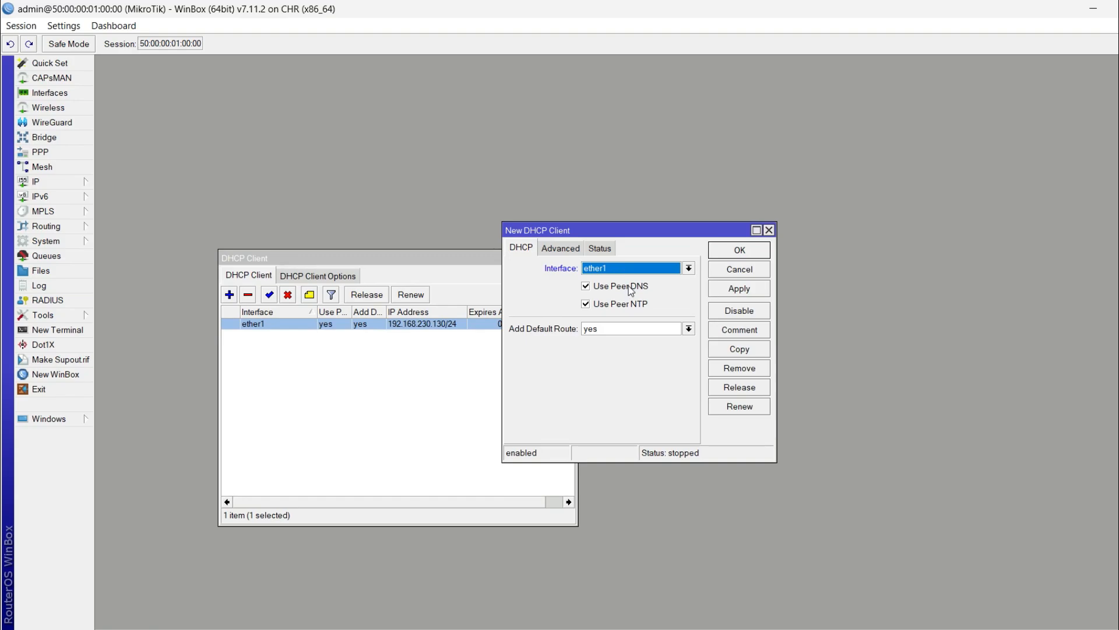
pyautogui.click(619, 330)
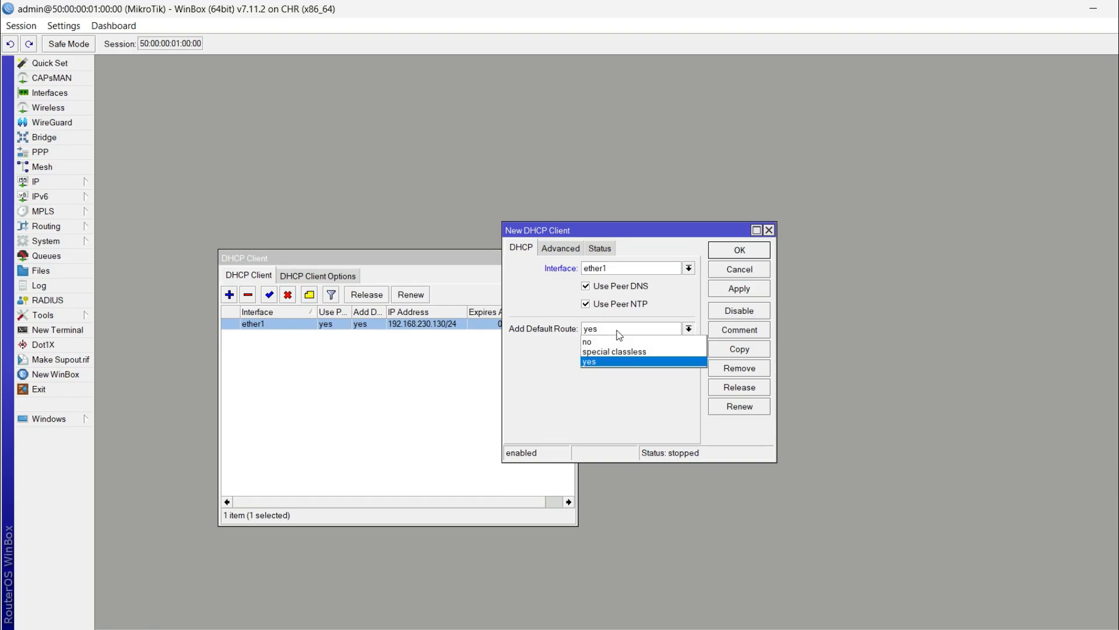
pyautogui.click(618, 330)
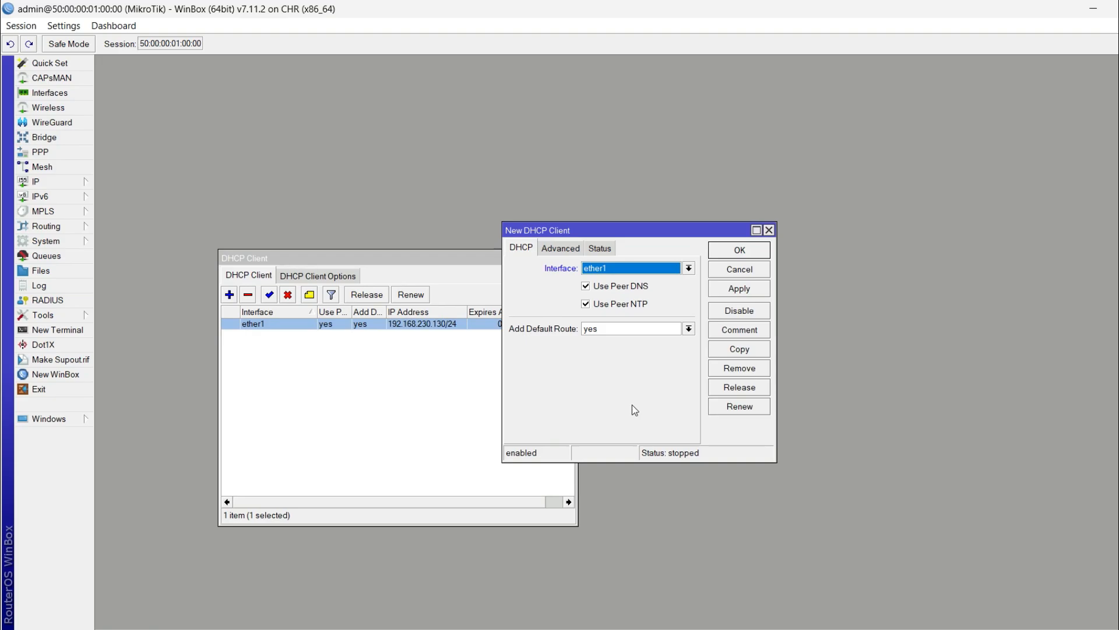
pyautogui.click(648, 333)
pyautogui.click(646, 330)
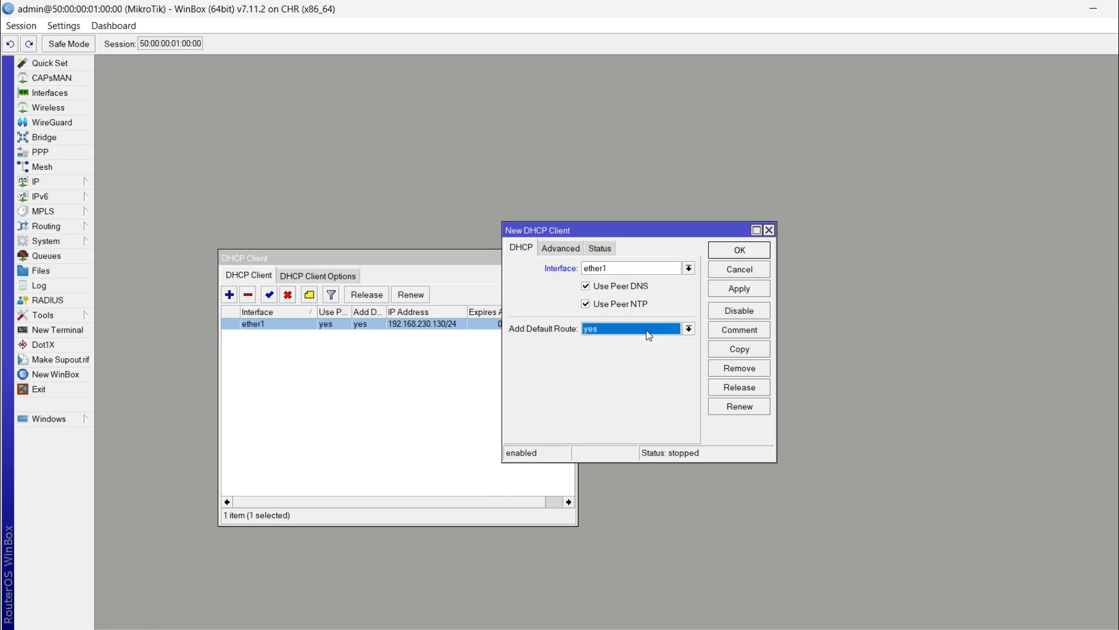
pyautogui.click(648, 335)
pyautogui.click(648, 335)
# Check the 0.0.0.0/0 default route in IP > Routes, then cancel the new DHCP client
pyautogui.click(26, 184)
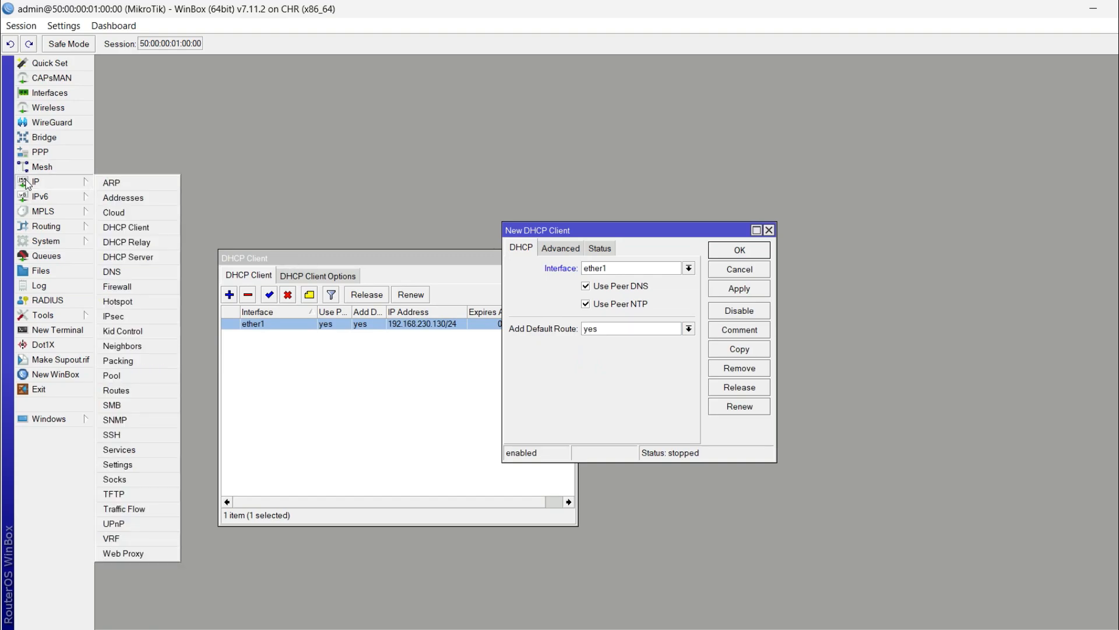
pyautogui.click(170, 390)
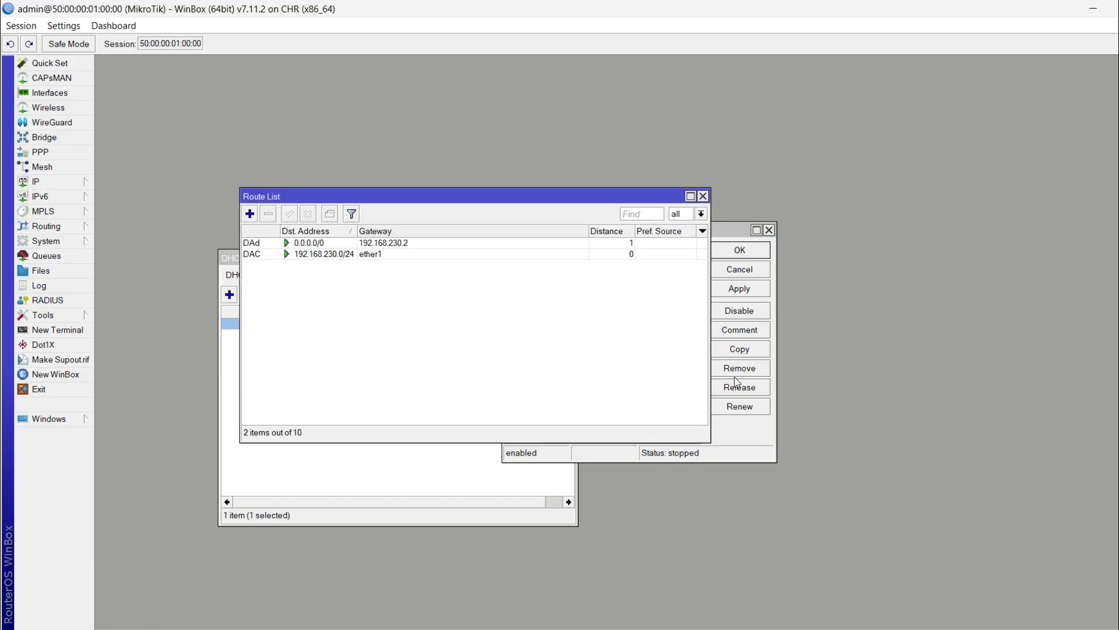
pyautogui.click(298, 245)
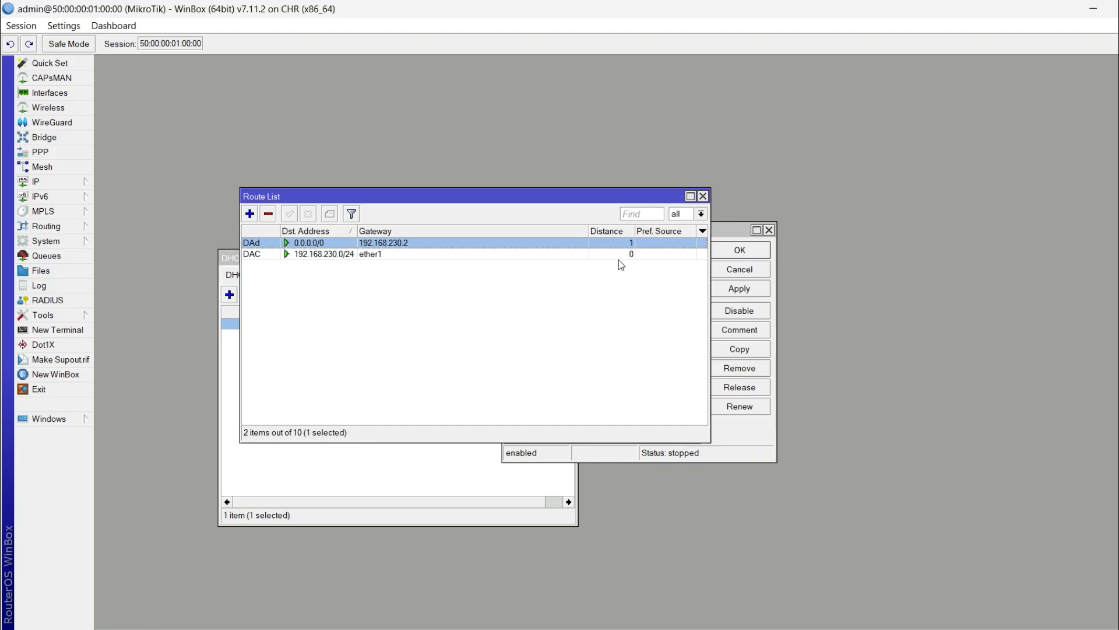
pyautogui.click(703, 197)
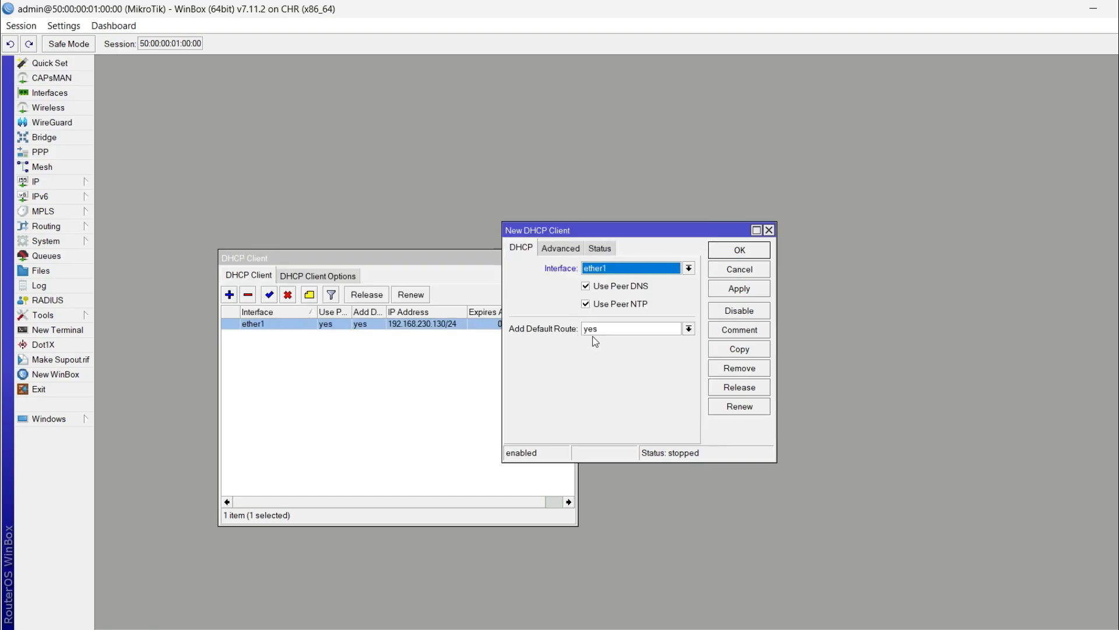
pyautogui.click(618, 330)
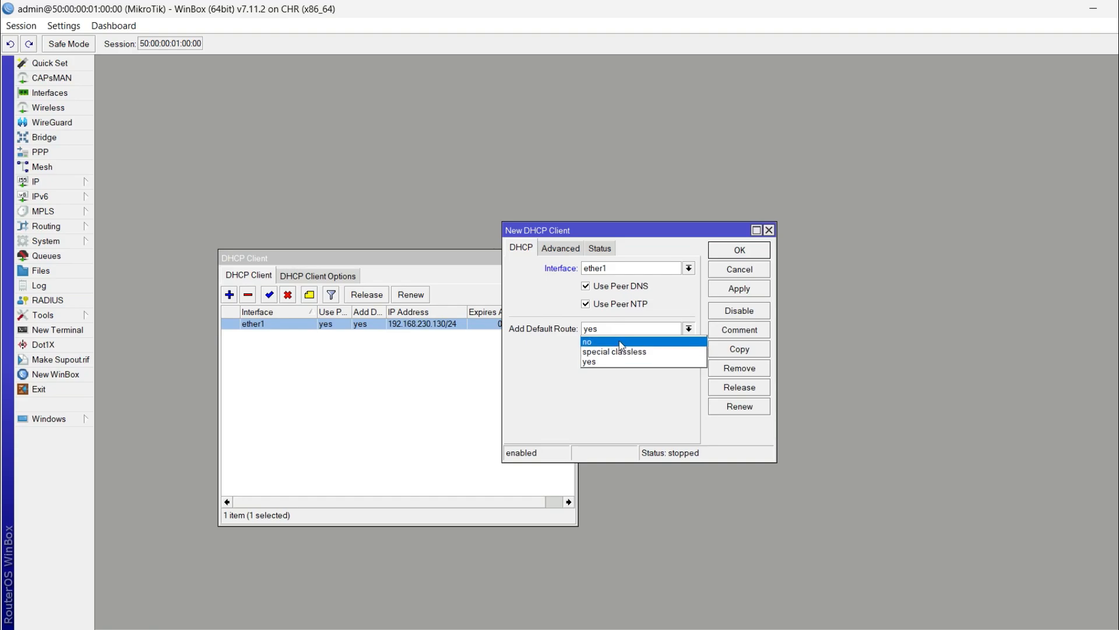
pyautogui.click(629, 404)
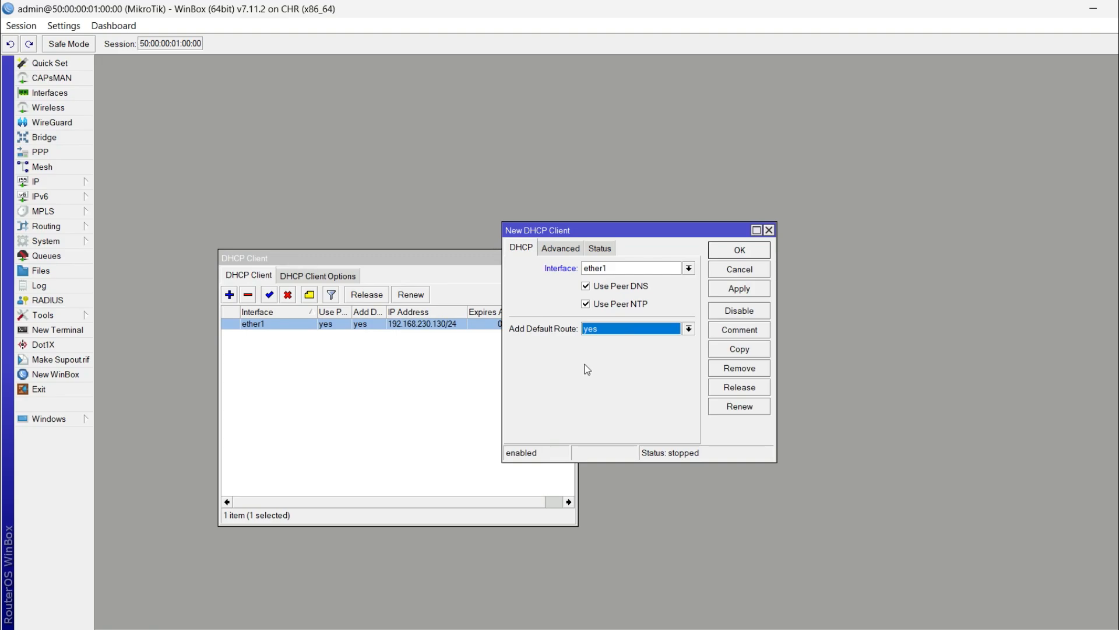
pyautogui.click(731, 274)
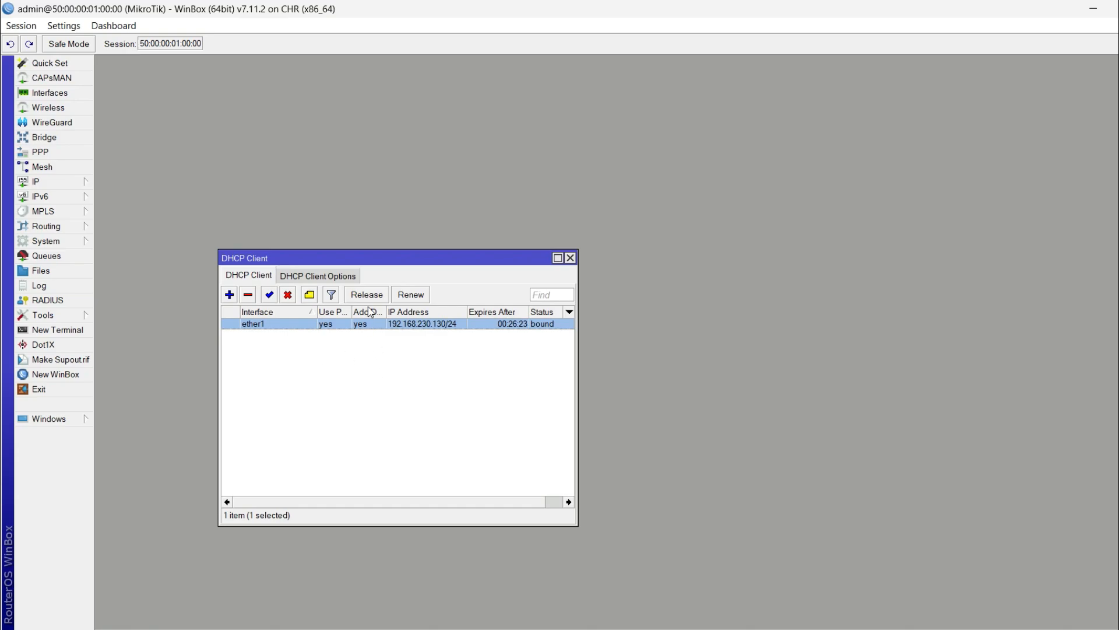
# Release and then renew ether1's DHCP lease
pyautogui.click(372, 296)
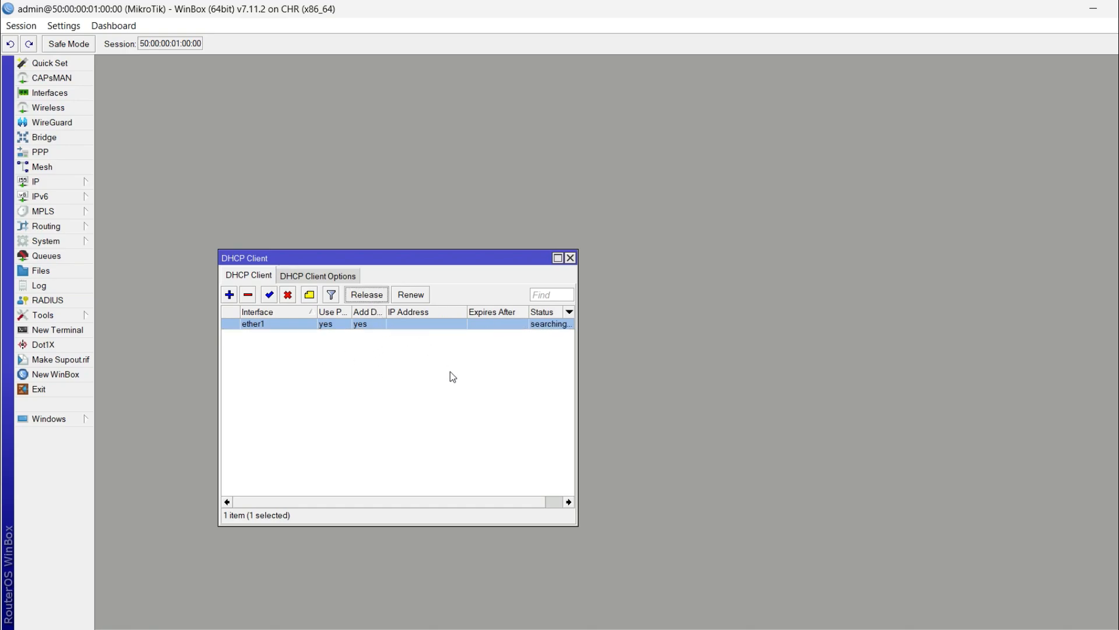
pyautogui.click(417, 298)
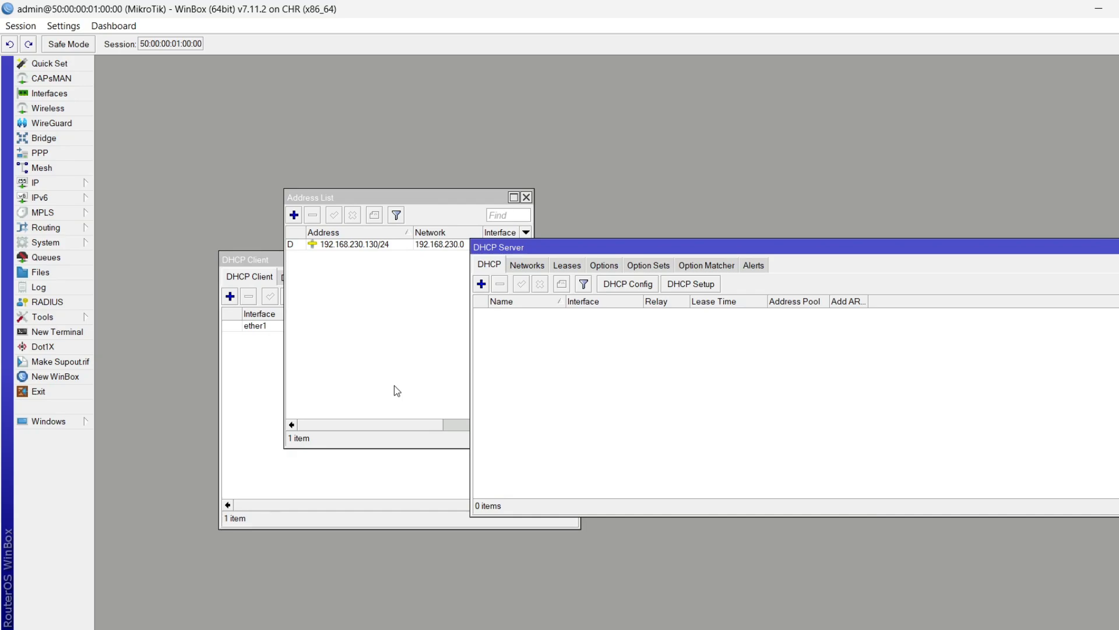
# Add the static address 10.0.0.1/24 on ether4 in the Address List
pyautogui.click(373, 337)
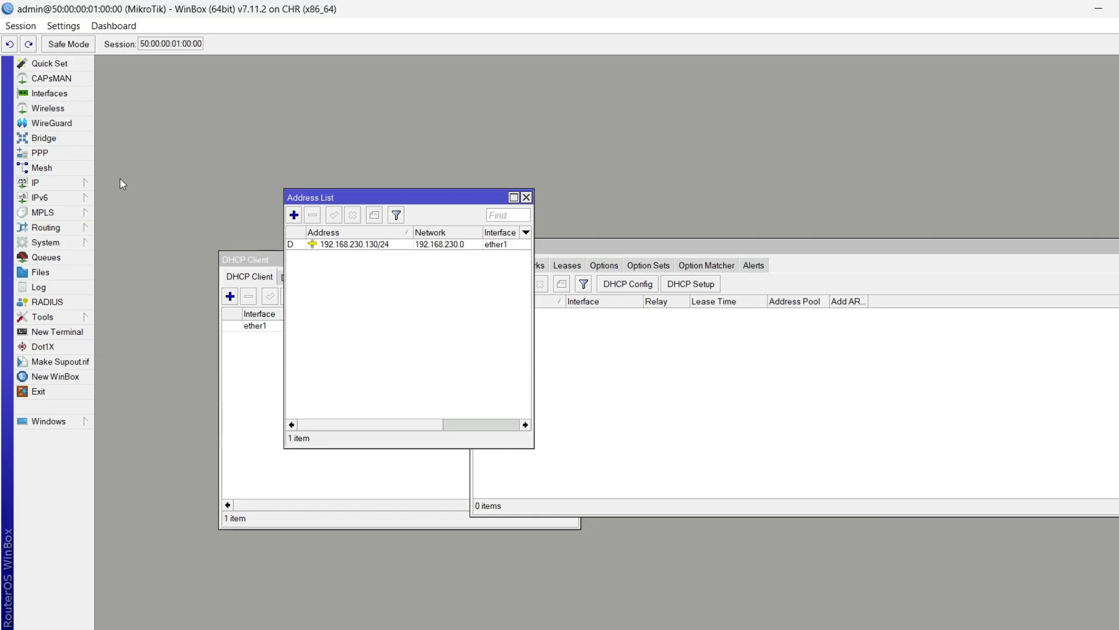
pyautogui.click(63, 185)
pyautogui.click(129, 204)
pyautogui.click(294, 214)
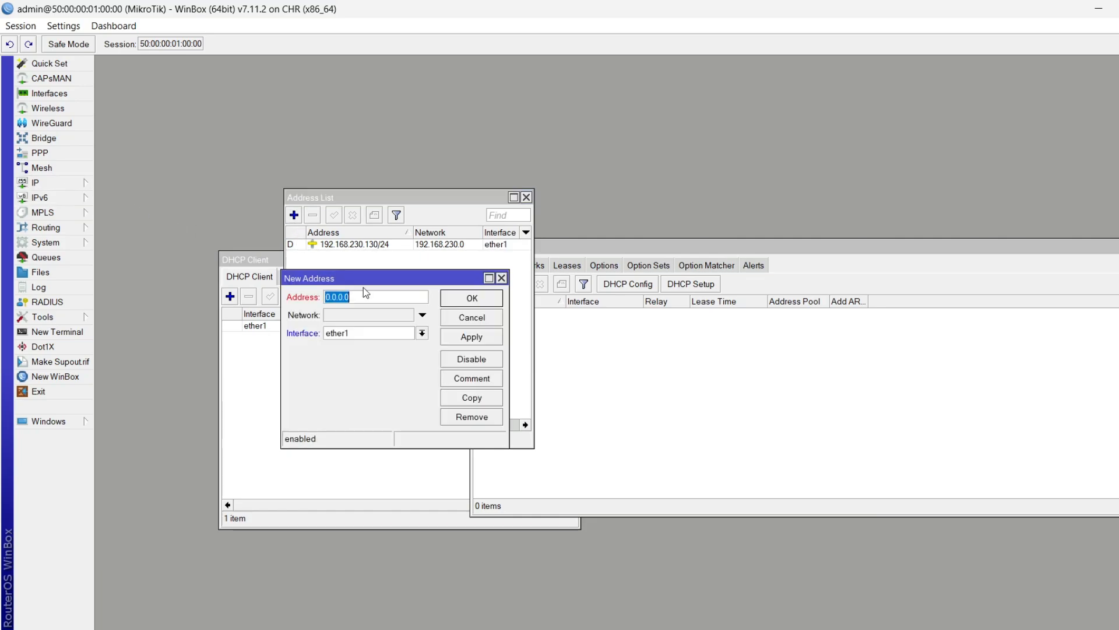
pyautogui.click(367, 333)
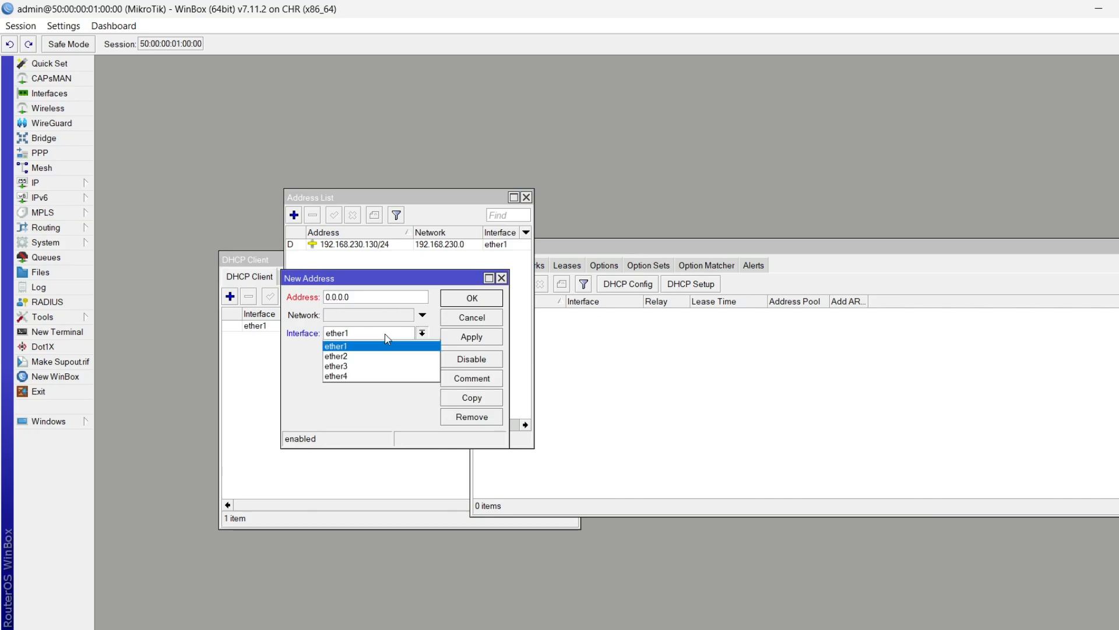
pyautogui.click(358, 375)
pyautogui.click(359, 296)
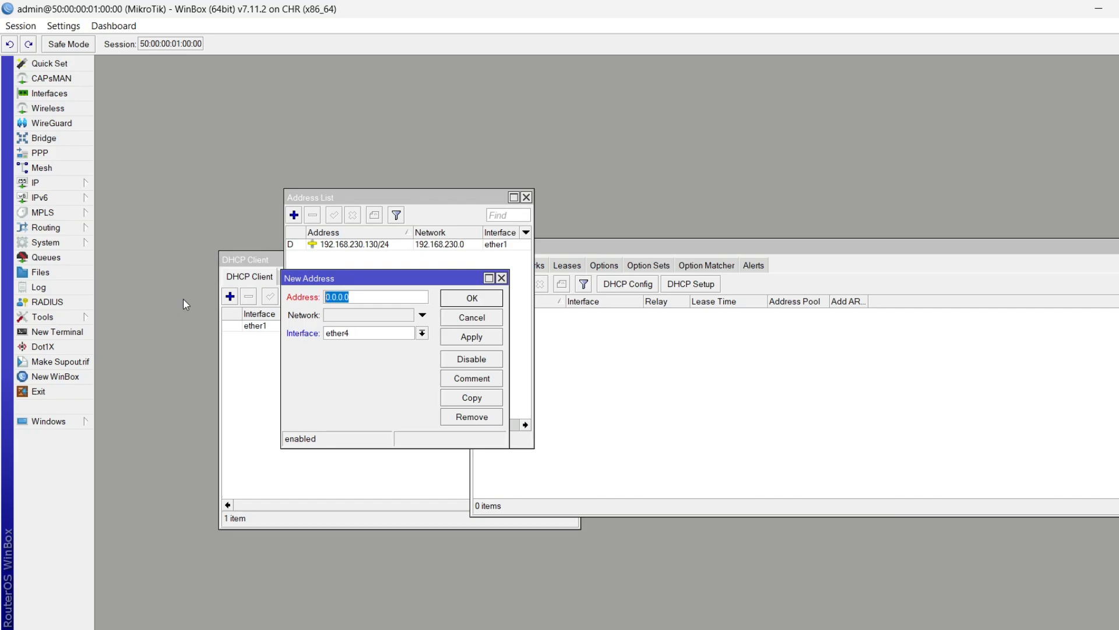
pyautogui.write('10.0.0.1/24')
pyautogui.moveTo(367, 299)
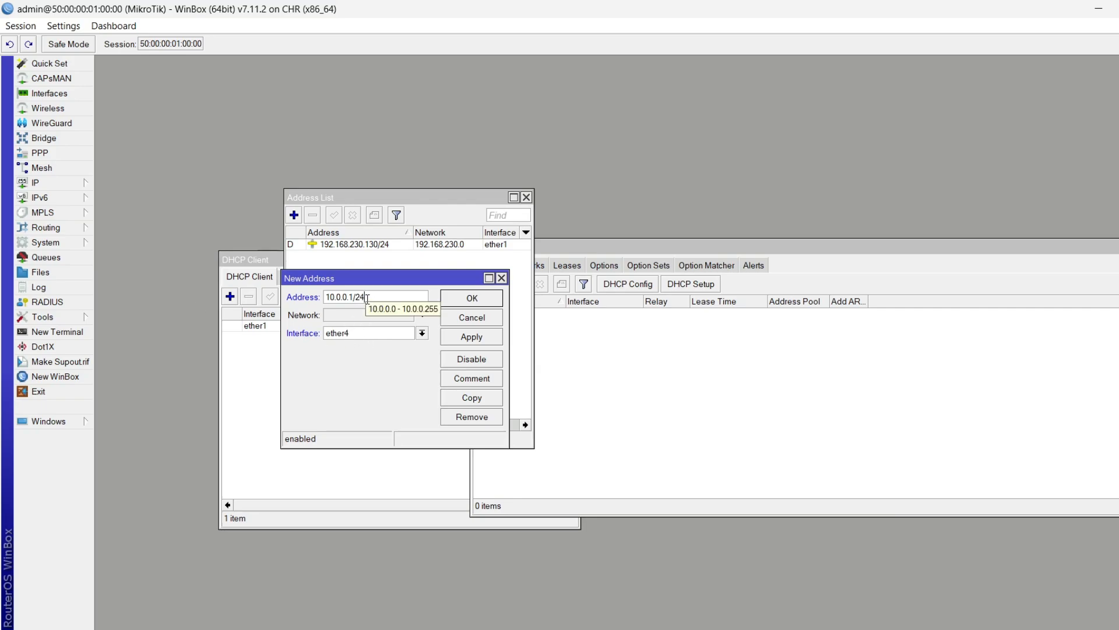
pyautogui.click(472, 298)
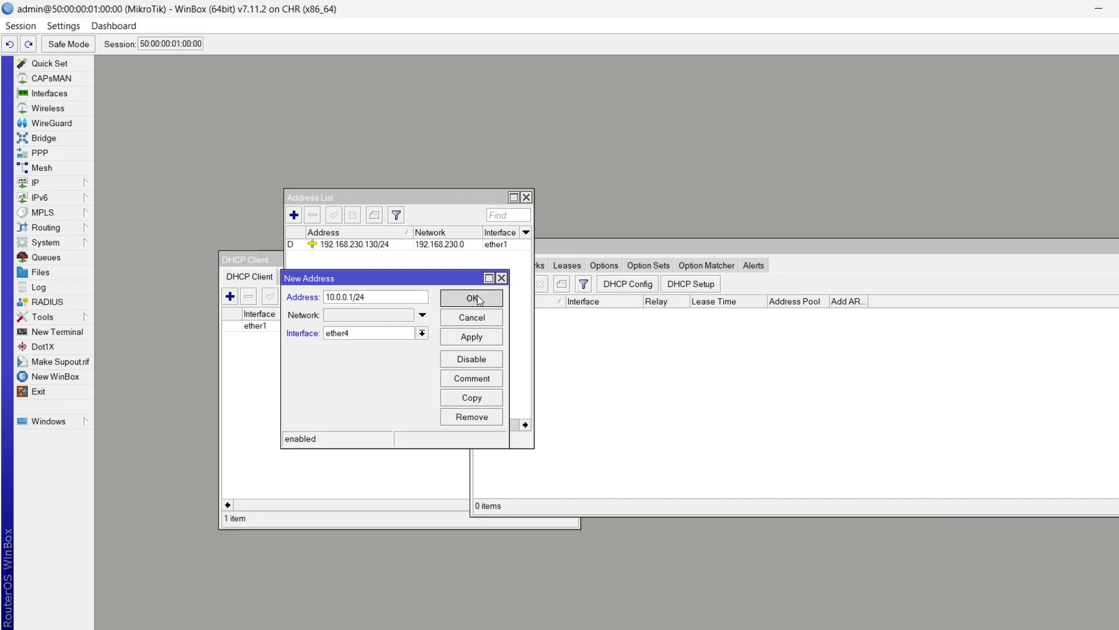
pyautogui.click(661, 383)
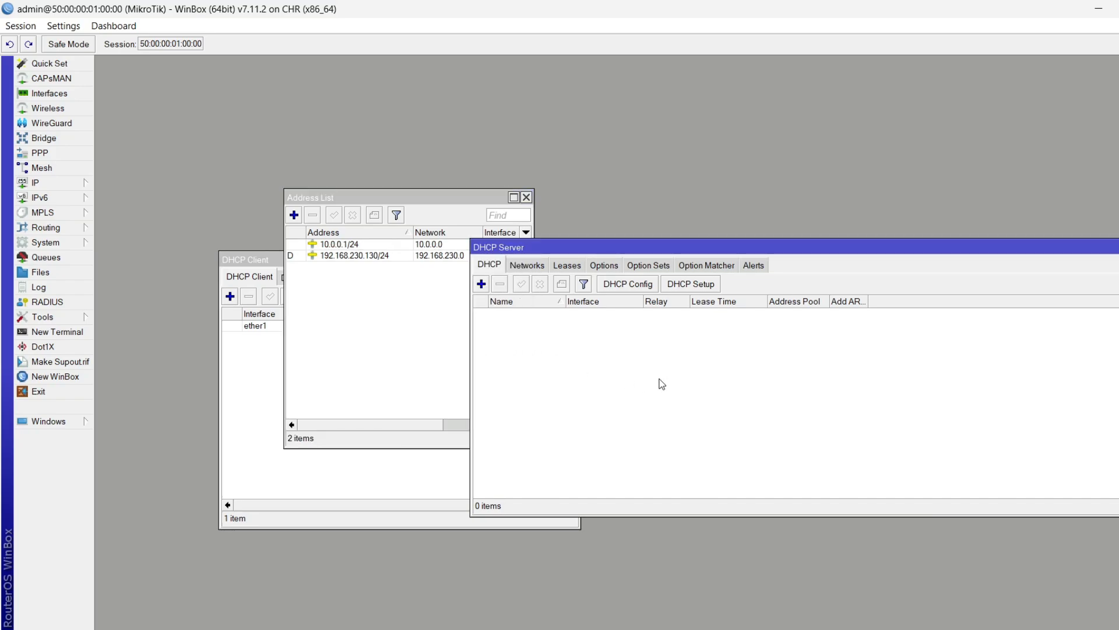
# Run DHCP Setup on ether4, accepting address space 10.0.0.0/24 and gateway 10.0.0.1
pyautogui.click(708, 286)
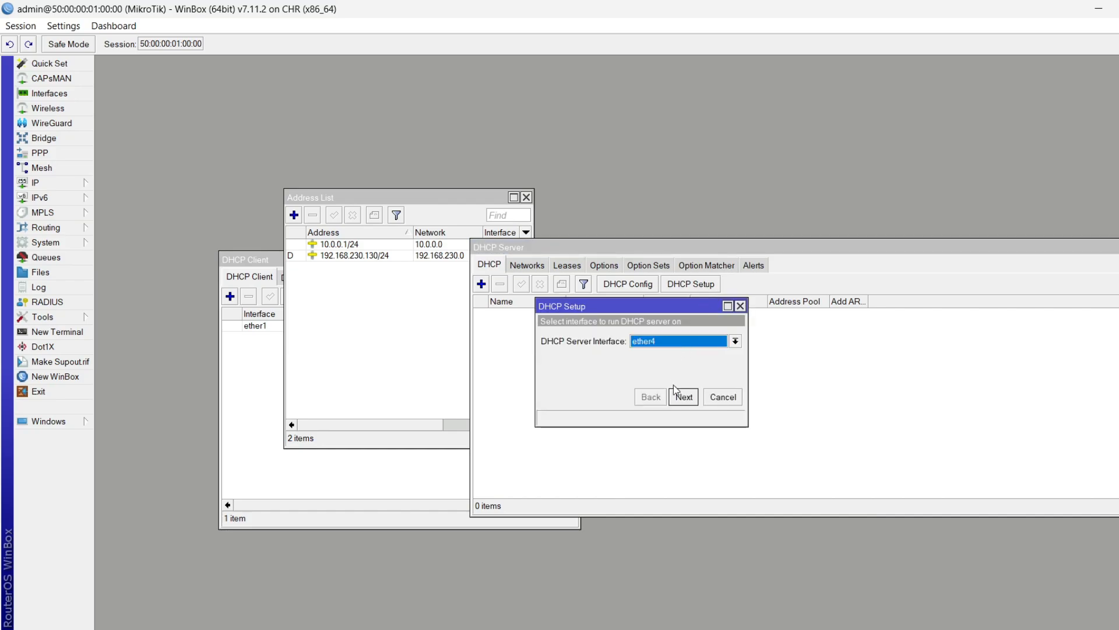
pyautogui.click(683, 397)
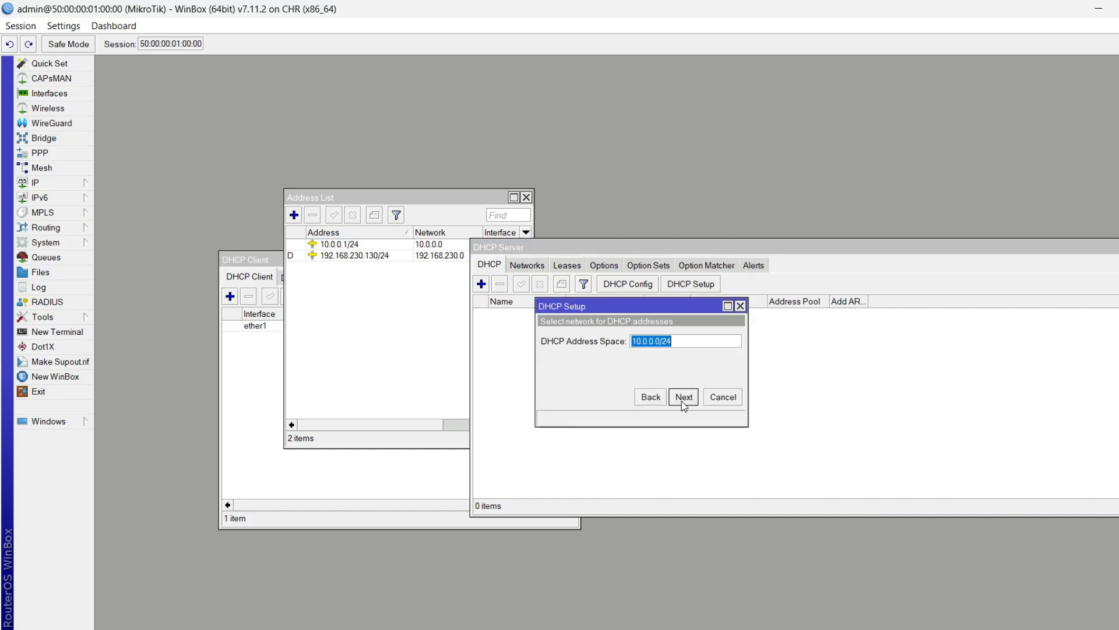
pyautogui.click(682, 344)
pyautogui.moveTo(683, 345); pyautogui.dragTo(519, 355)
pyautogui.click(437, 246)
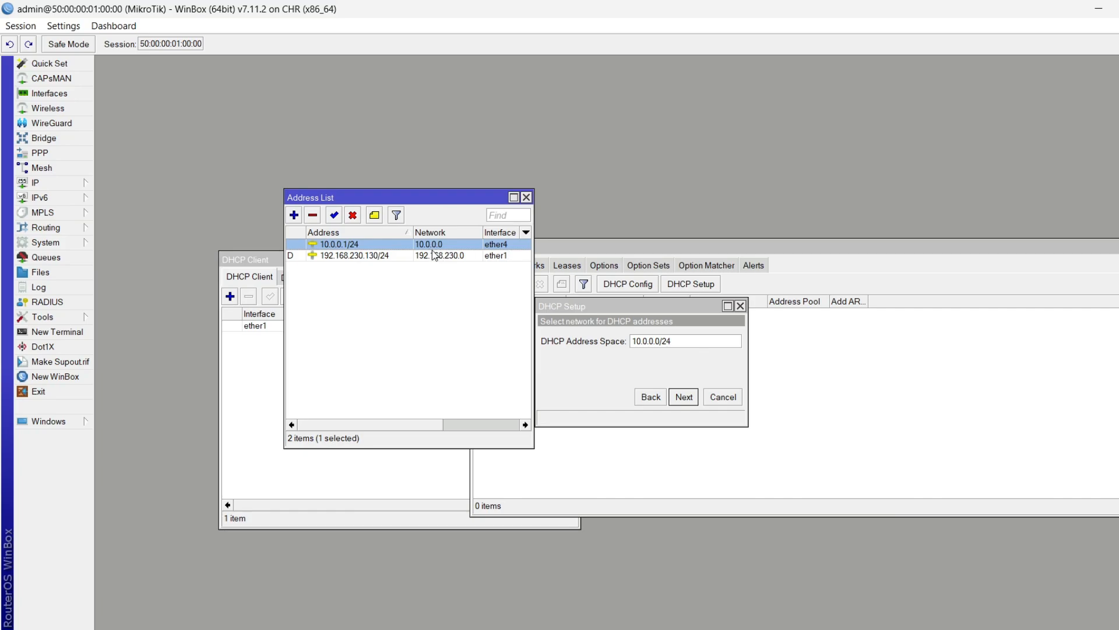
pyautogui.click(697, 346)
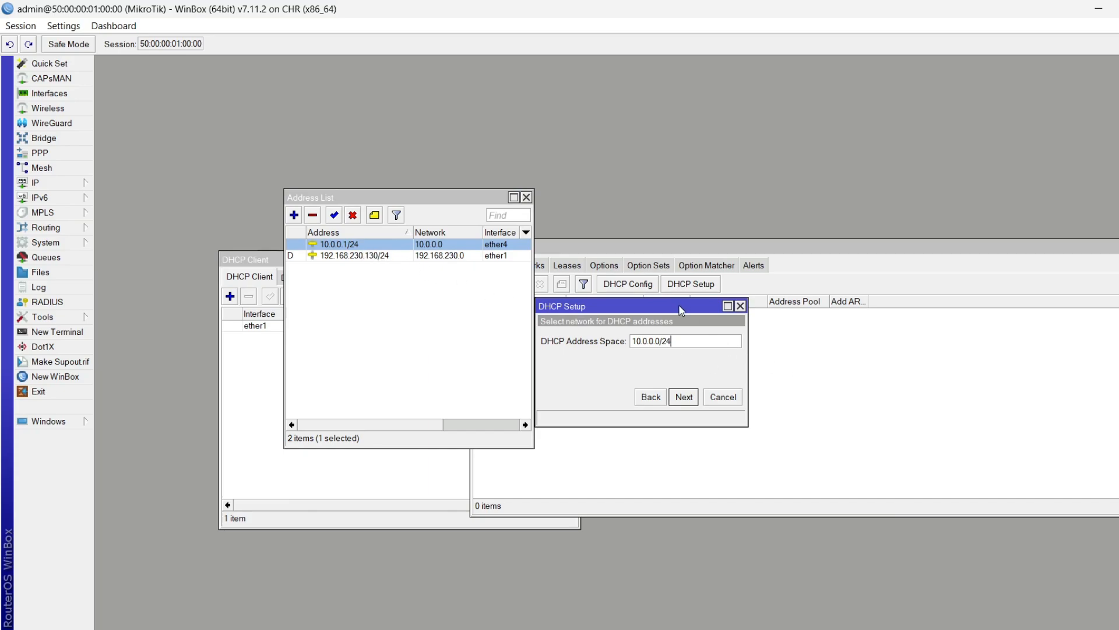
pyautogui.click(679, 402)
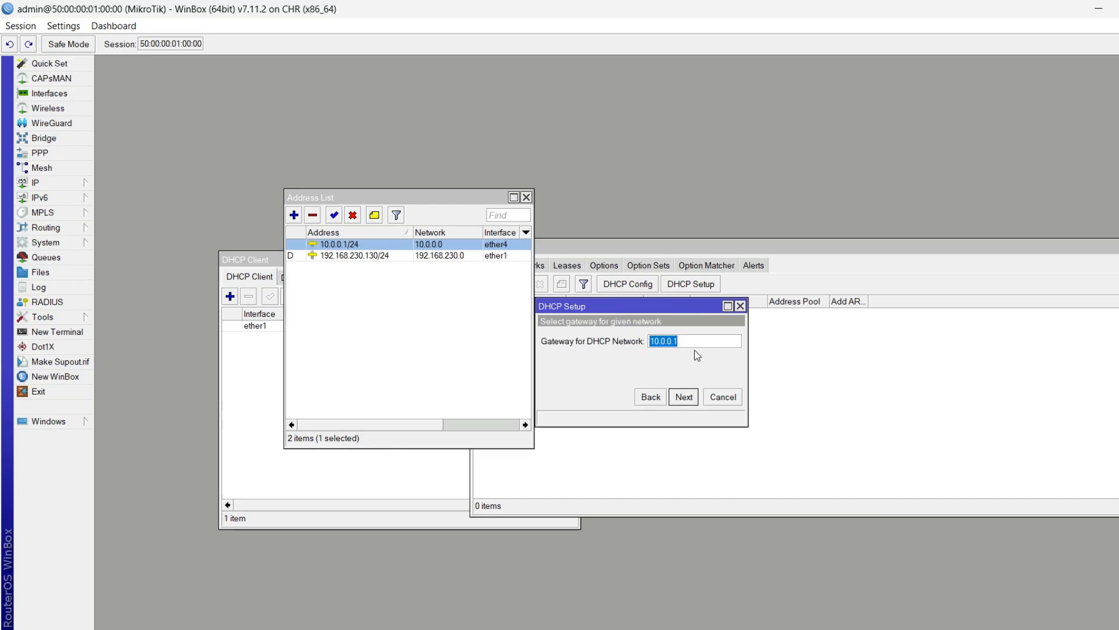
pyautogui.click(698, 346)
pyautogui.click(683, 398)
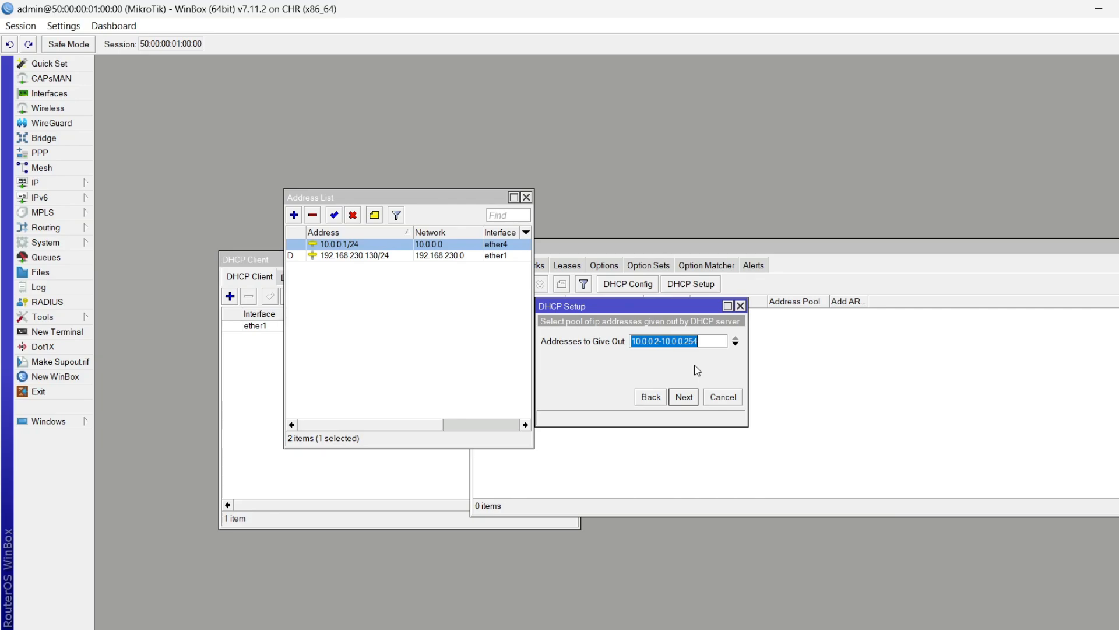
# Edit the address pool's start address, entering 101 as its last digits, and accept the range
pyautogui.click(706, 347)
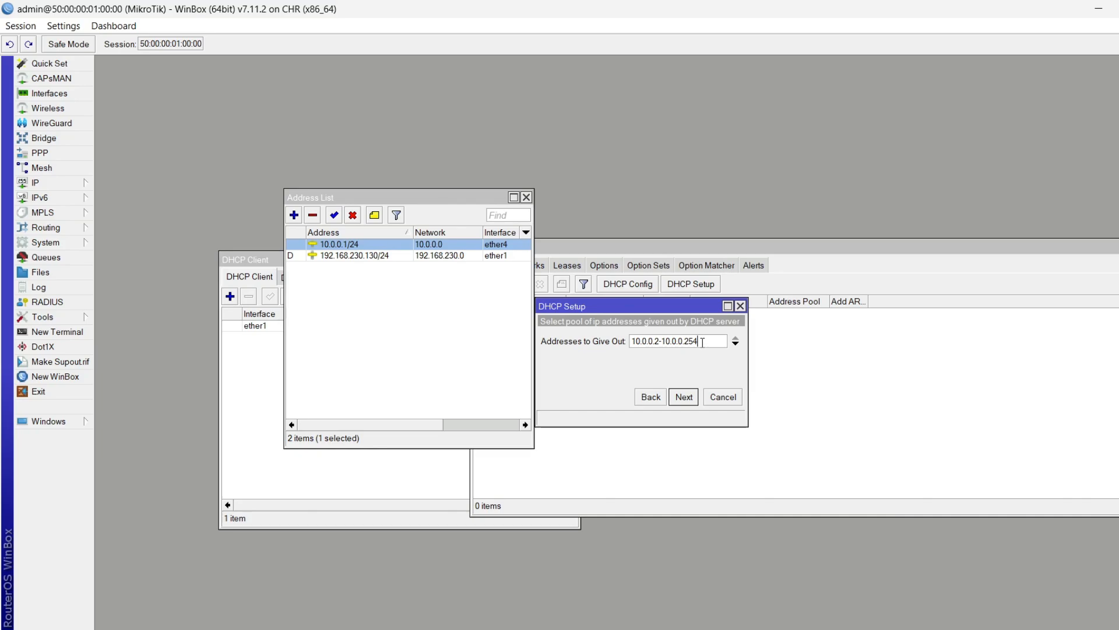
pyautogui.click(662, 344)
pyautogui.press('BackSpace')
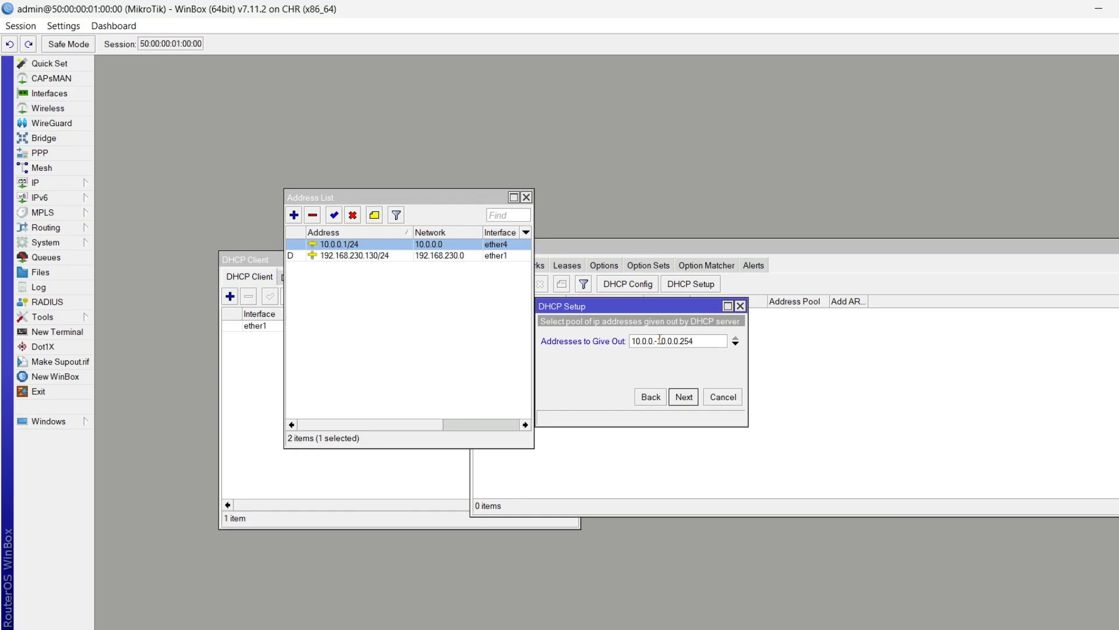
pyautogui.write('101')
pyautogui.click(713, 345)
pyautogui.click(680, 401)
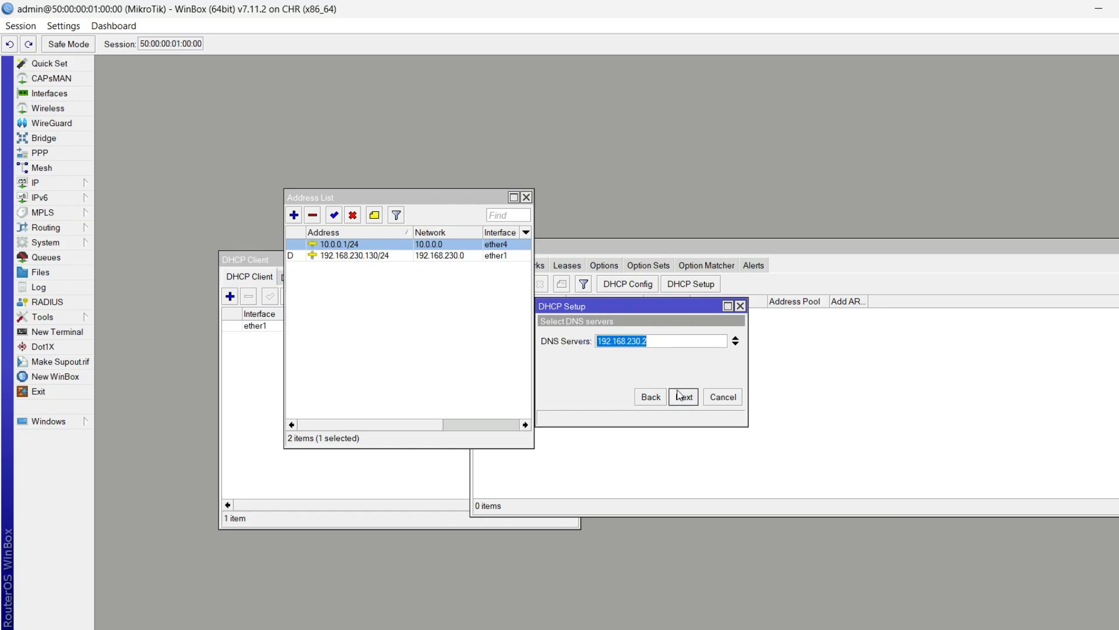
# Review the proposed DNS server value 192.168.230.2
pyautogui.click(669, 343)
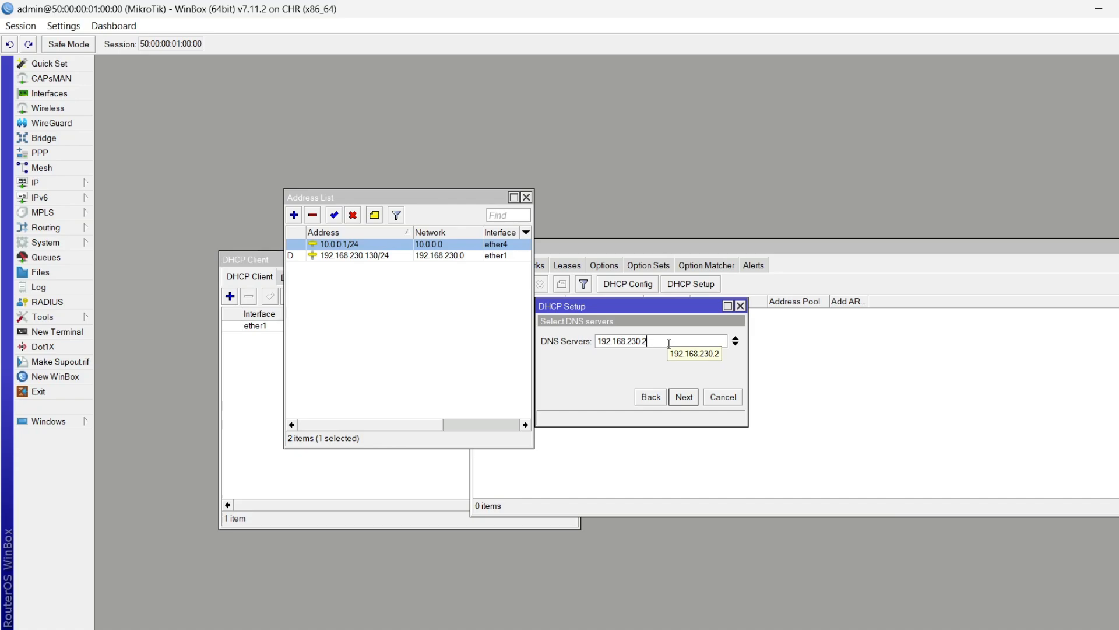
pyautogui.moveTo(669, 343); pyautogui.dragTo(537, 353)
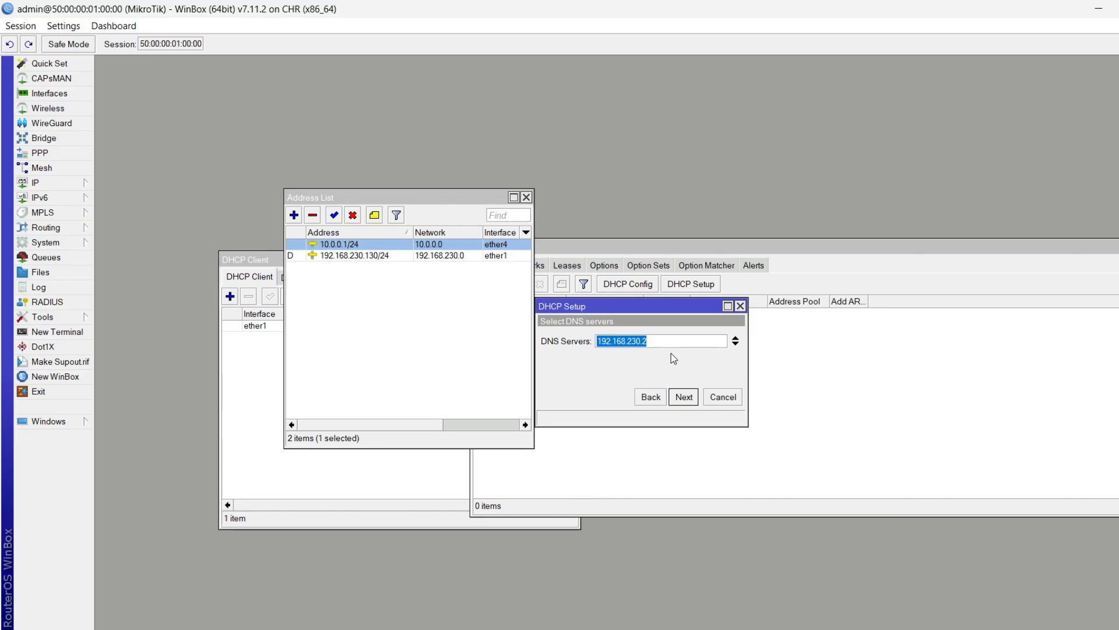
pyautogui.click(686, 342)
# Inspect the ether1 DHCP client, bound to 192.168.230.130/24, and close its properties
pyautogui.click(66, 186)
pyautogui.click(151, 229)
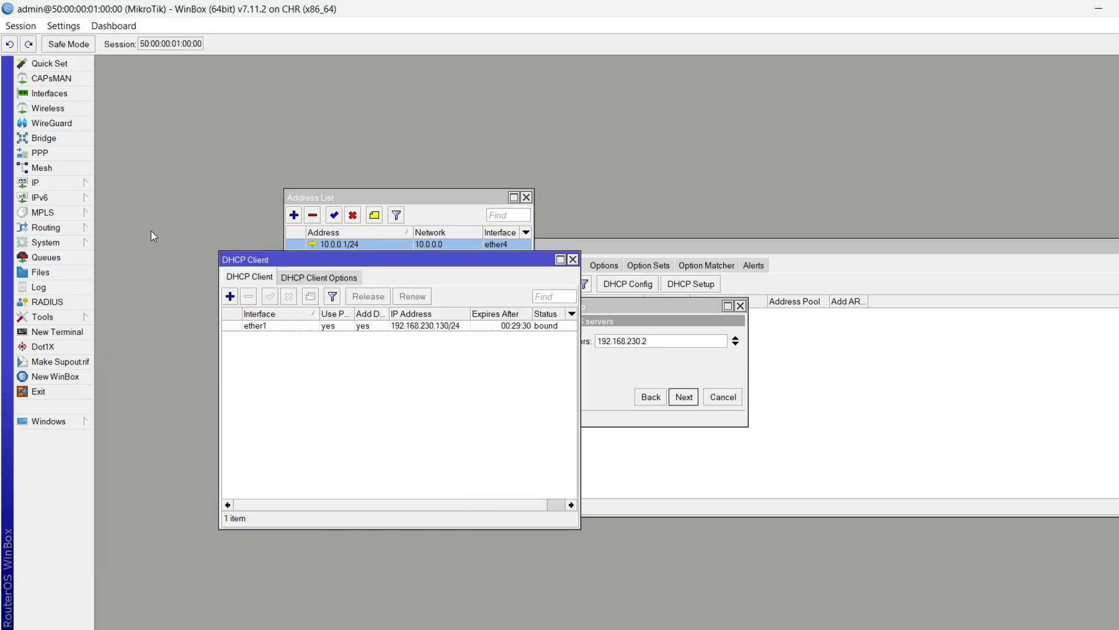
pyautogui.doubleClick(431, 326)
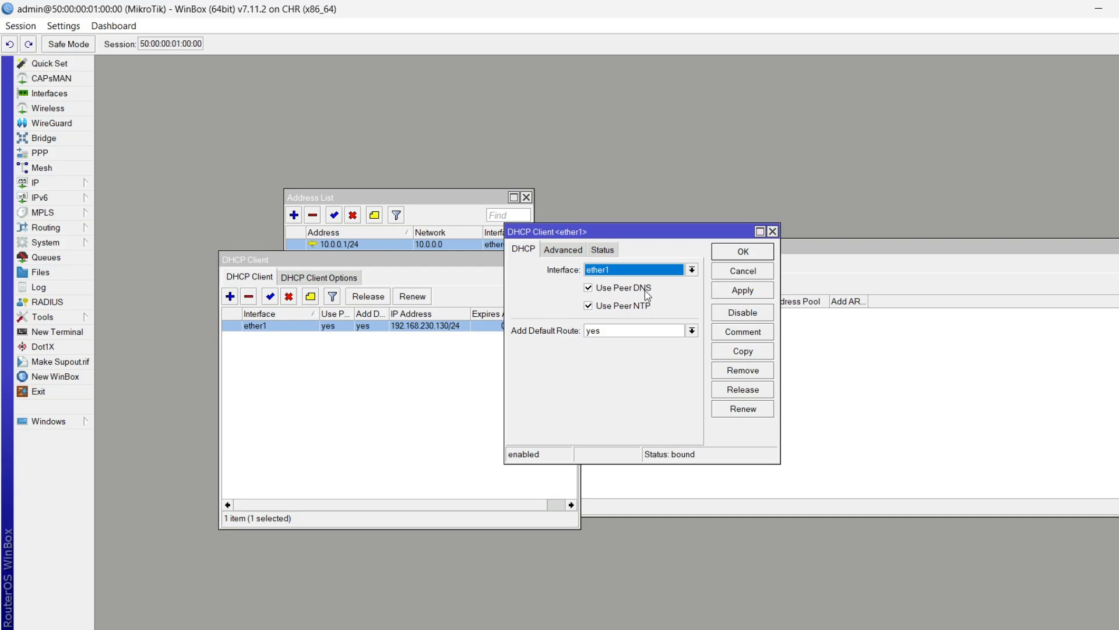
pyautogui.click(773, 231)
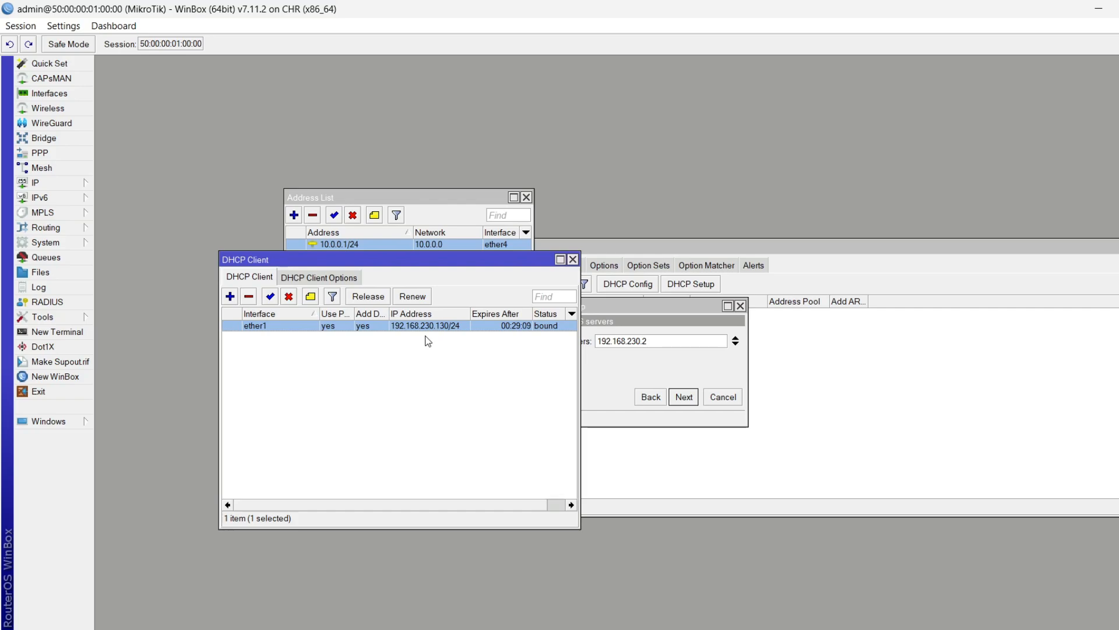
pyautogui.click(51, 185)
pyautogui.click(112, 272)
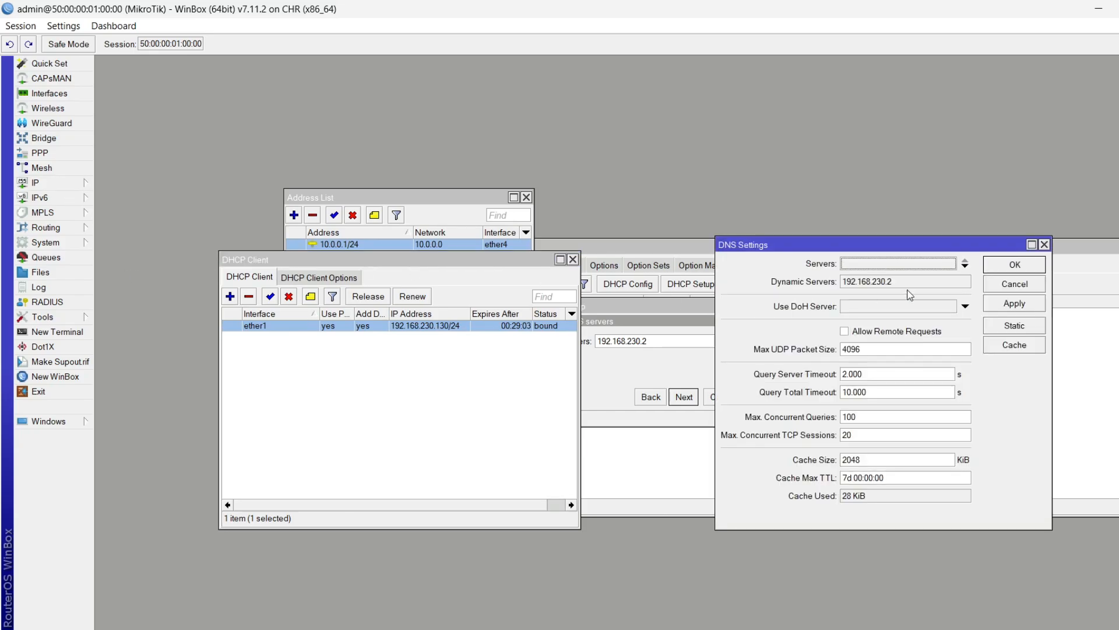
pyautogui.moveTo(900, 284); pyautogui.dragTo(776, 296)
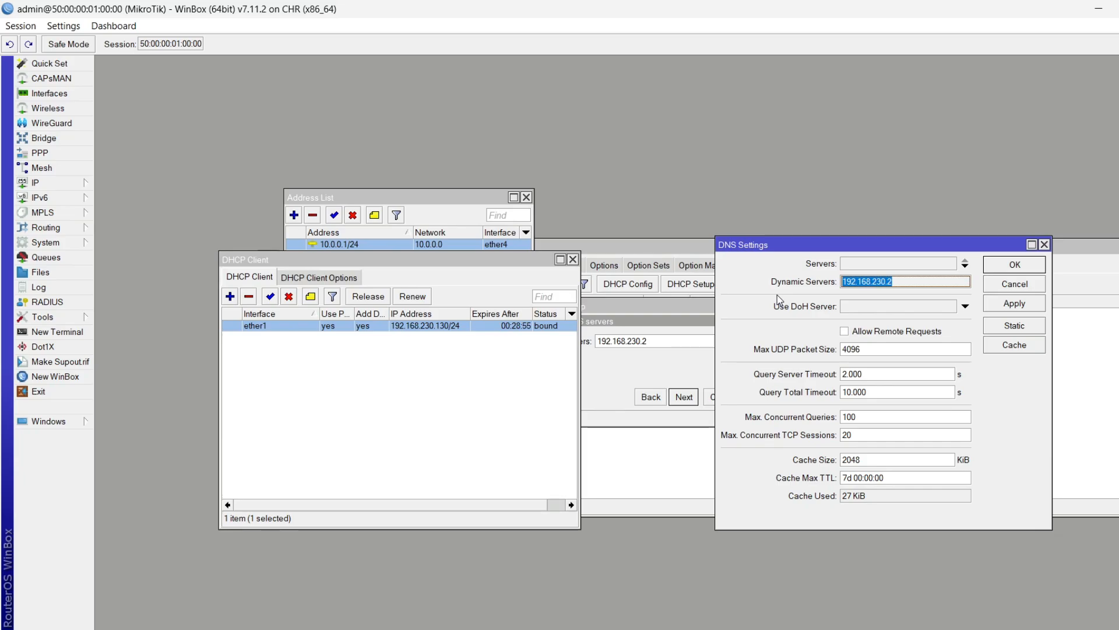
pyautogui.click(919, 279)
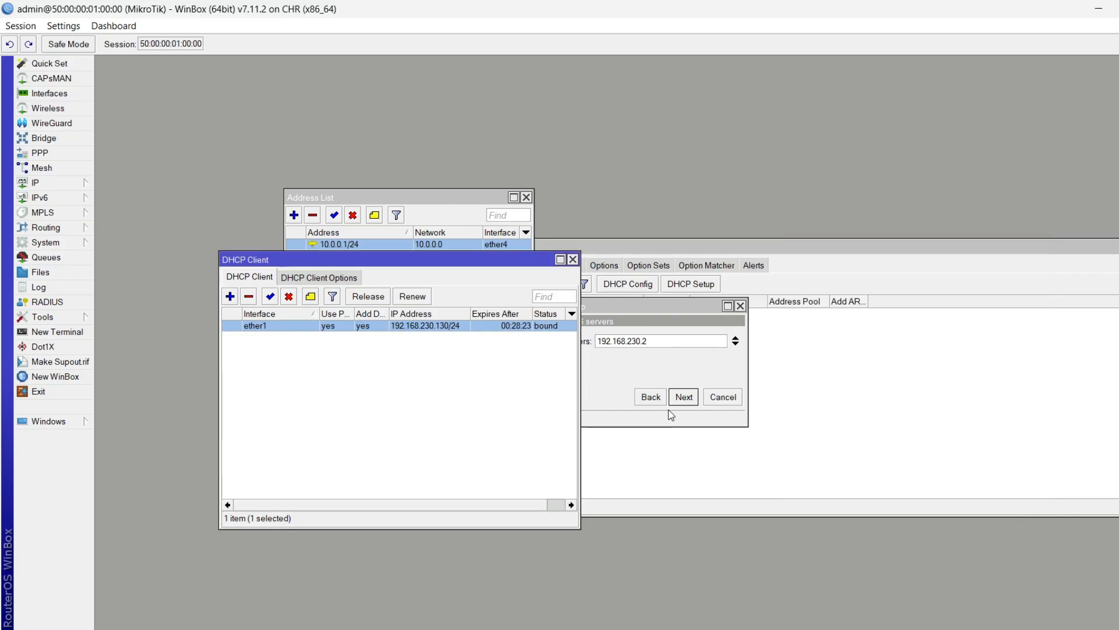
pyautogui.click(603, 396)
# Accept DNS server 192.168.230.2 and lease time 00:30:00 to finish the DHCP Setup wizard
pyautogui.click(679, 399)
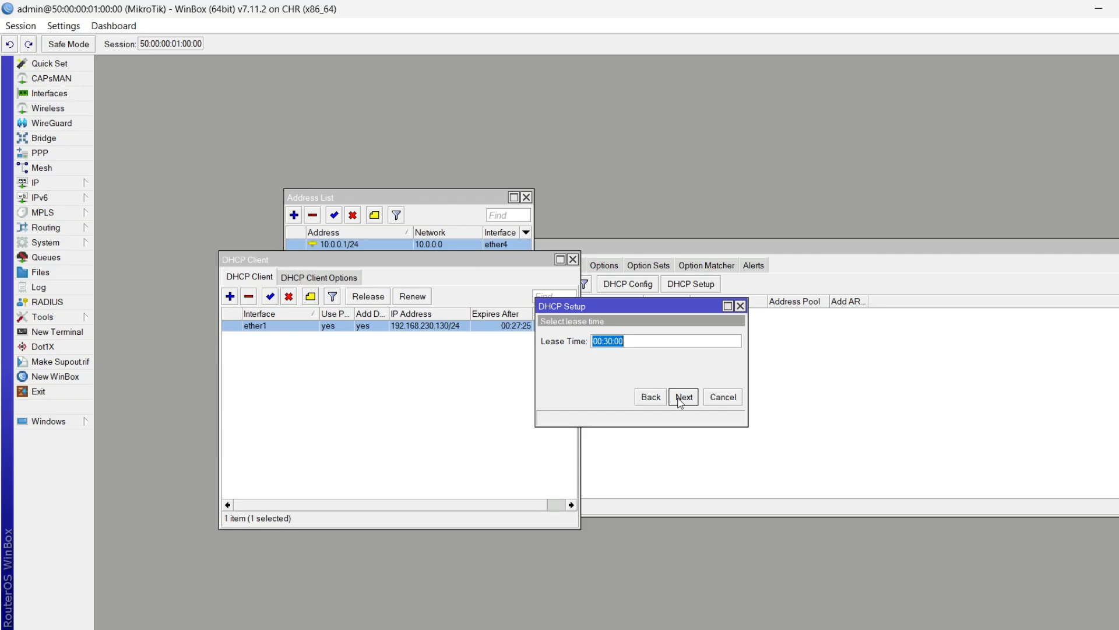
pyautogui.click(680, 398)
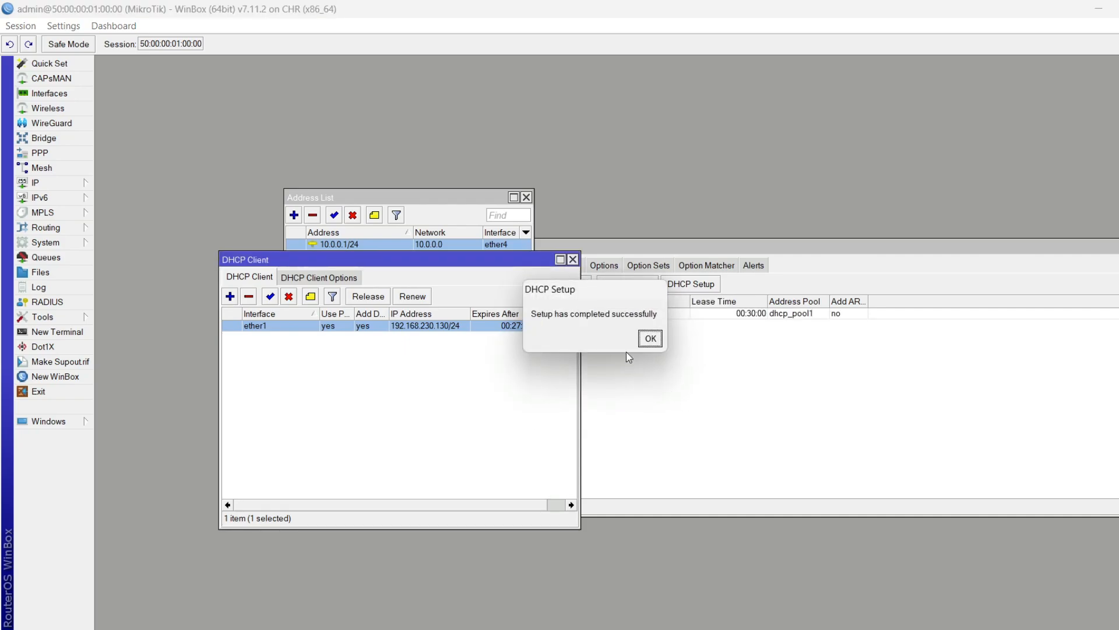
# Dismiss the 'Setup has completed successfully' notice
pyautogui.click(648, 344)
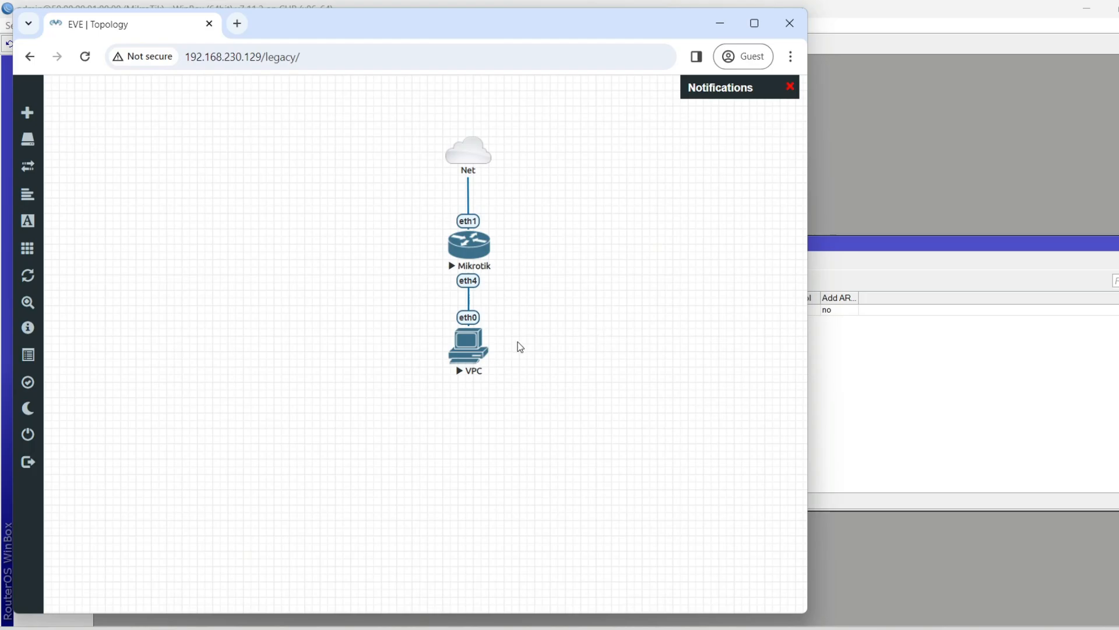
# Open the VPC console and run 'ip dhcp' to obtain an address
pyautogui.click(468, 348)
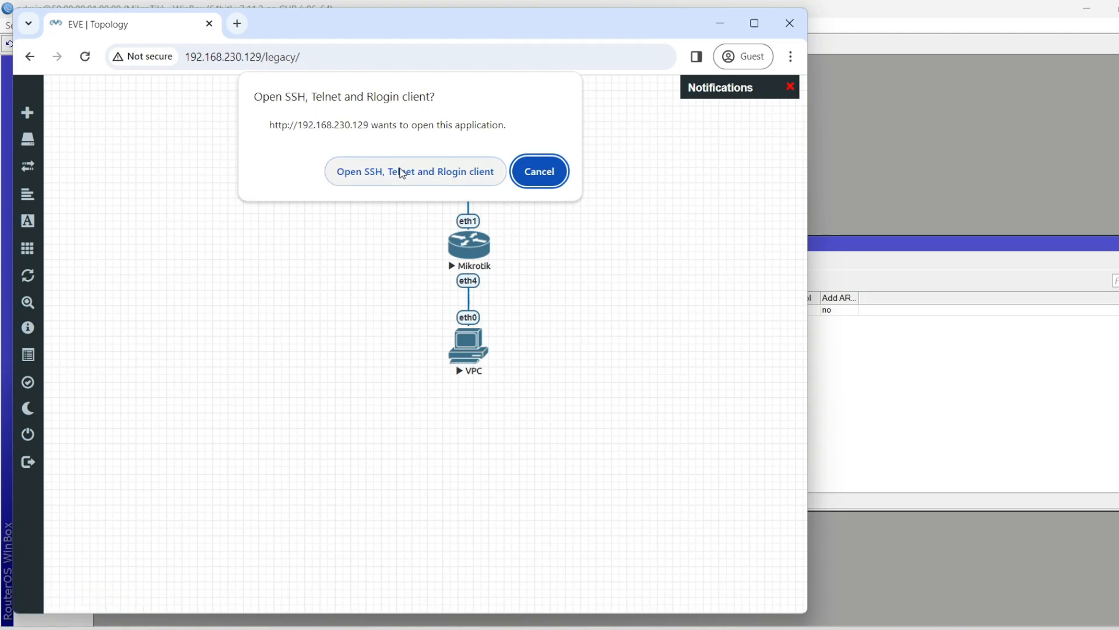
pyautogui.click(402, 173)
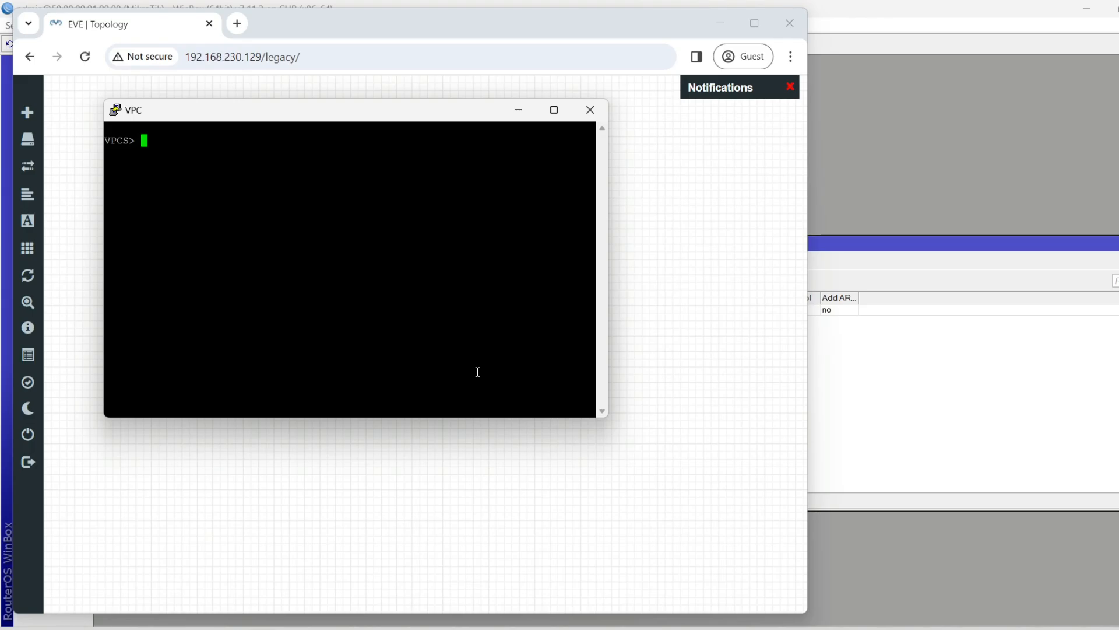
pyautogui.write('ip dhcp')
pyautogui.press('Return')
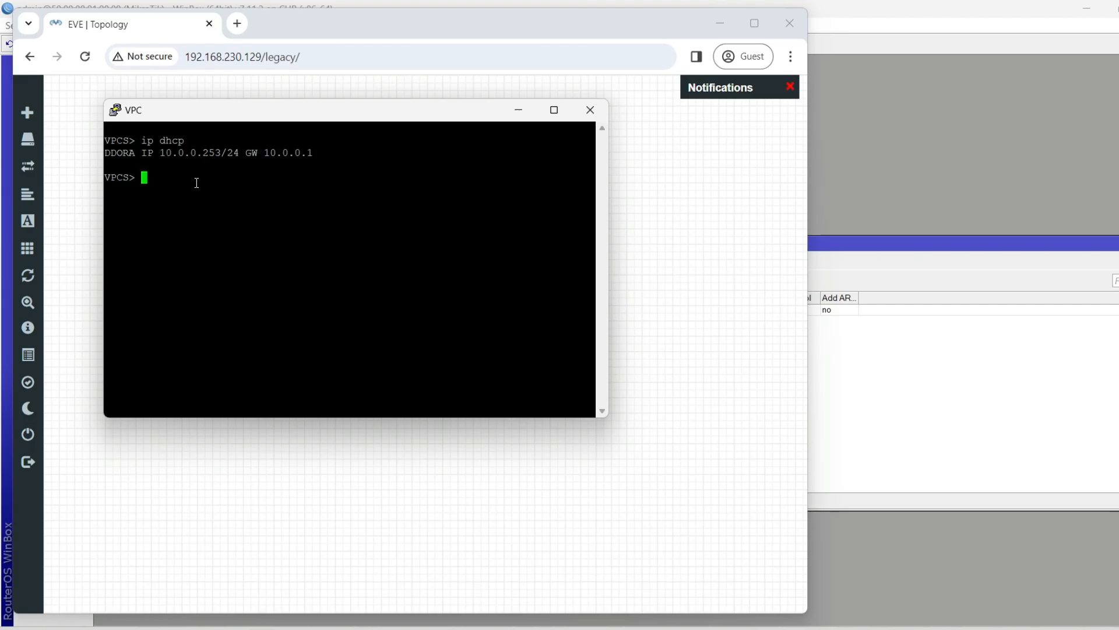
# Ping the gateway 10.0.0.1 from the VPC with 'ping 10.0.0.1'
pyautogui.moveTo(106, 154); pyautogui.dragTo(115, 156)
pyautogui.click(153, 168)
pyautogui.write('ping 10.0.0.1')
pyautogui.press('Return')
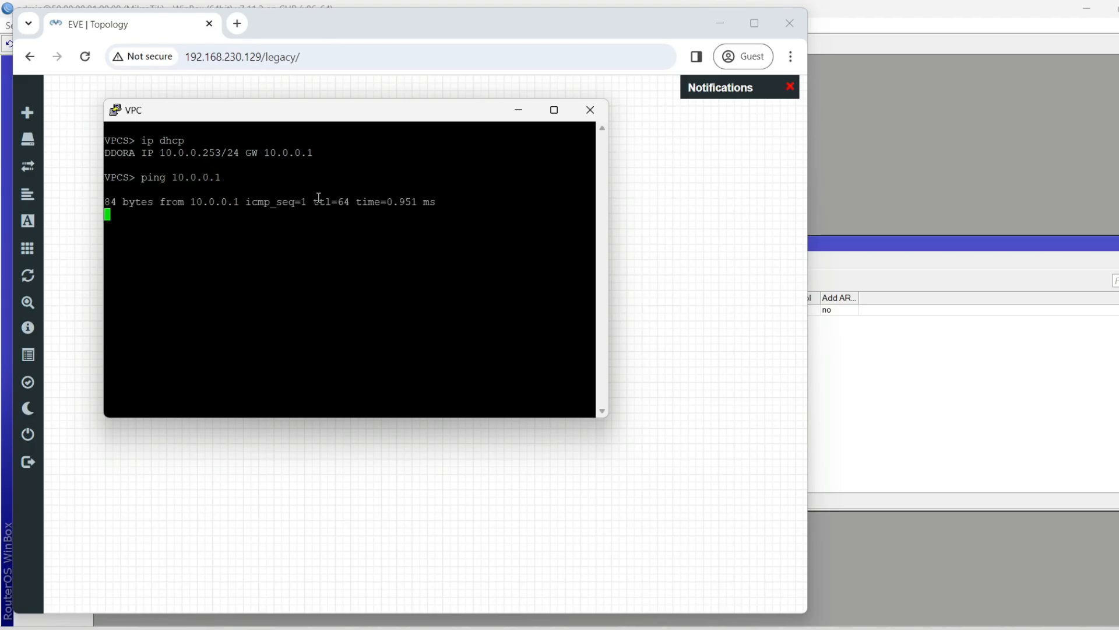
# In WinBox's DHCP leases, make the VPC's 10.0.0.253 lease static
pyautogui.click(619, 260)
pyautogui.click(719, 24)
pyautogui.click(687, 429)
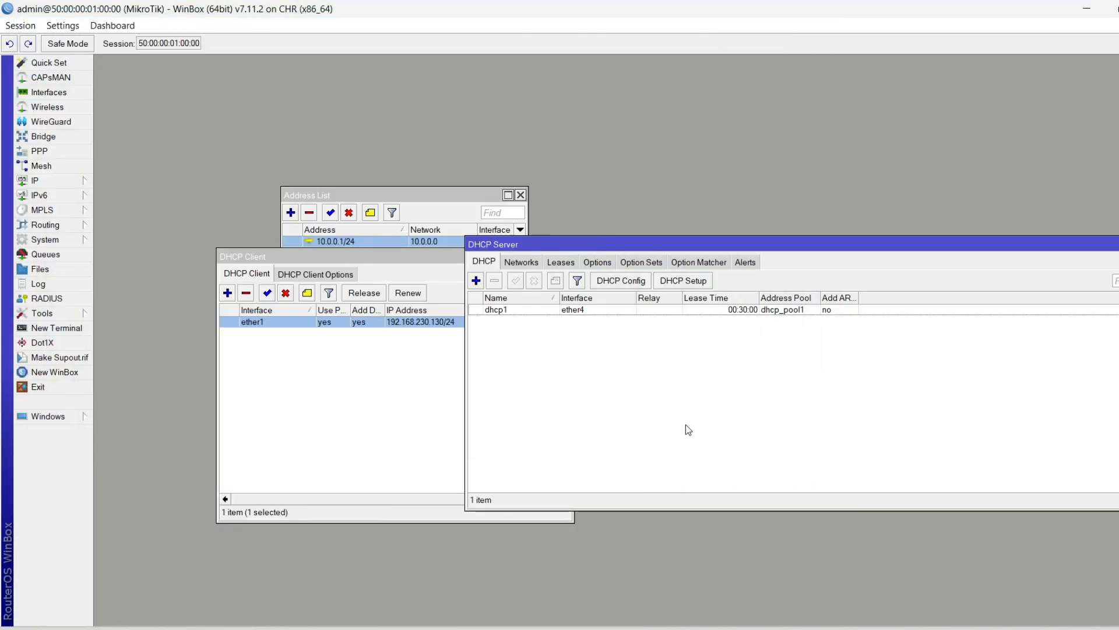
pyautogui.click(574, 263)
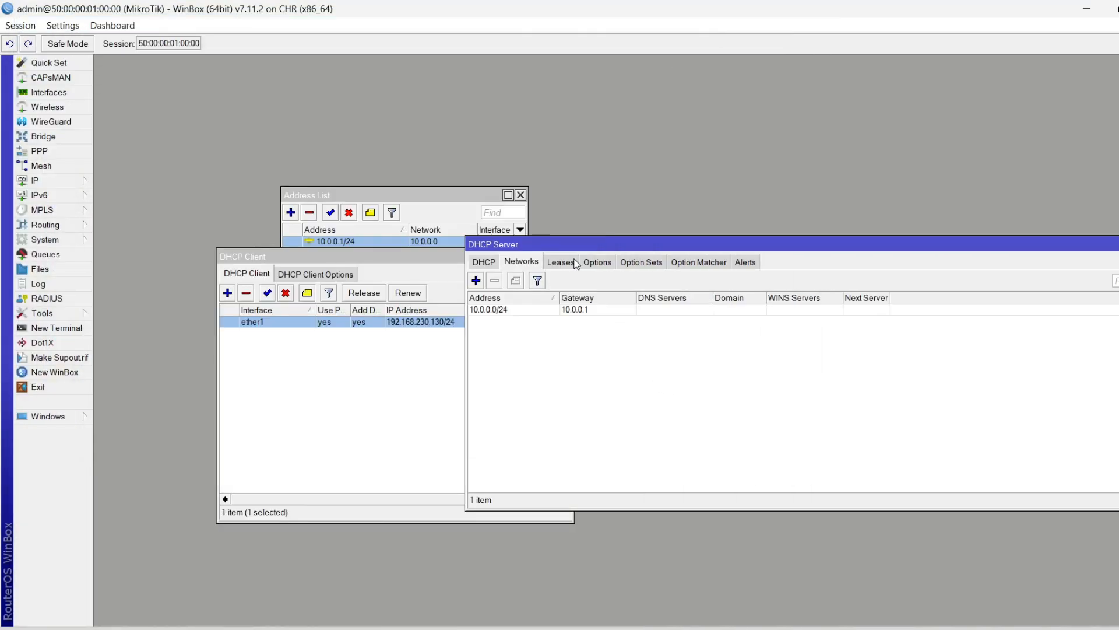
pyautogui.click(570, 311)
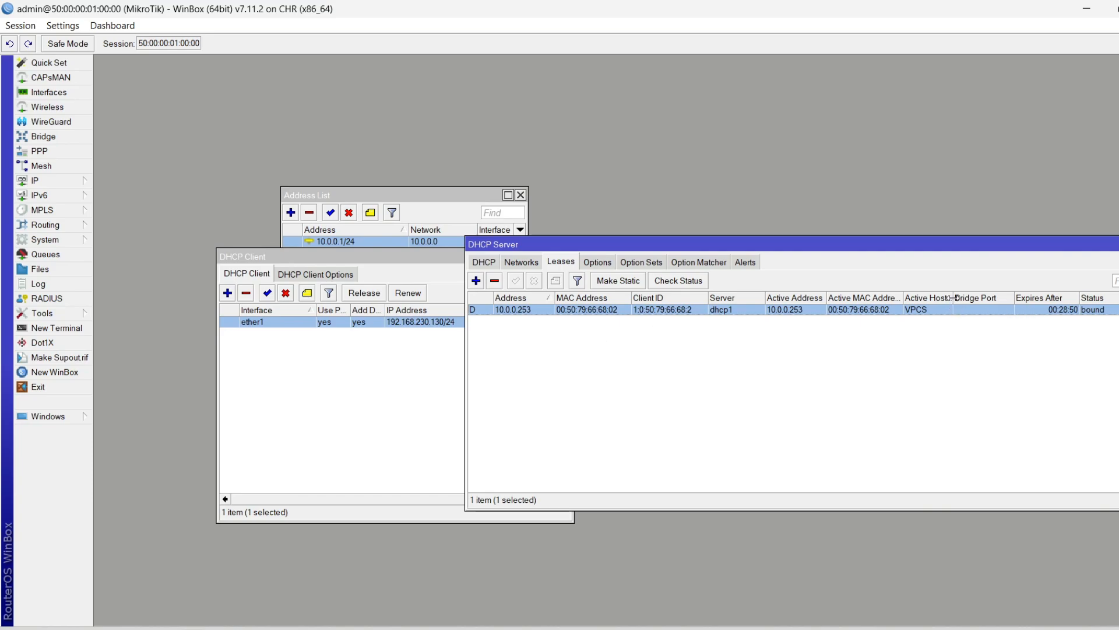
pyautogui.moveTo(949, 299); pyautogui.dragTo(990, 297)
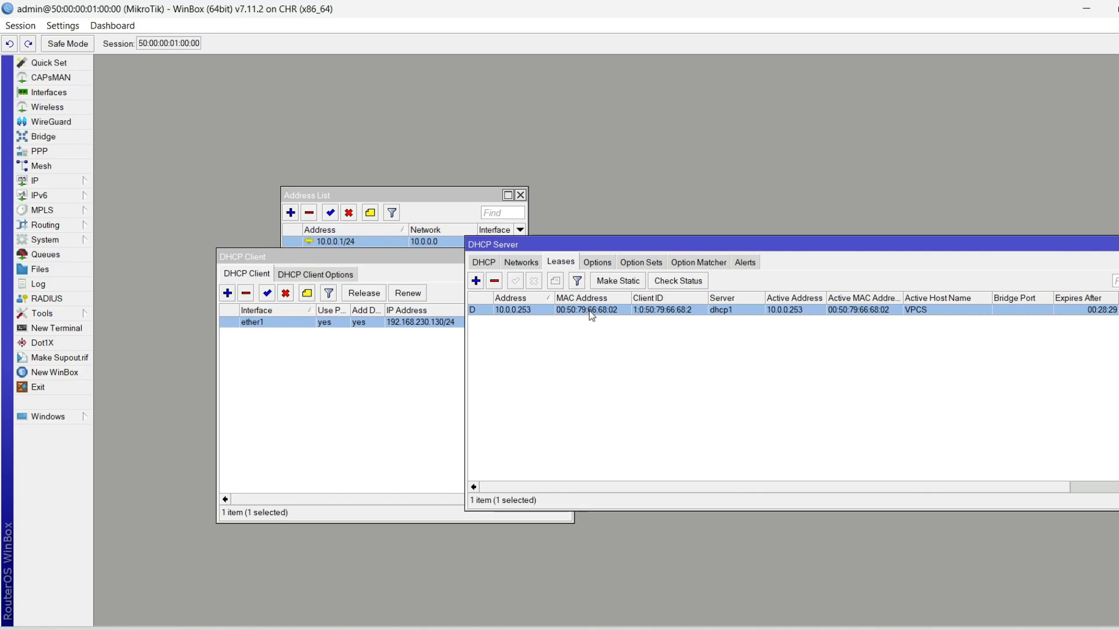
pyautogui.click(618, 283)
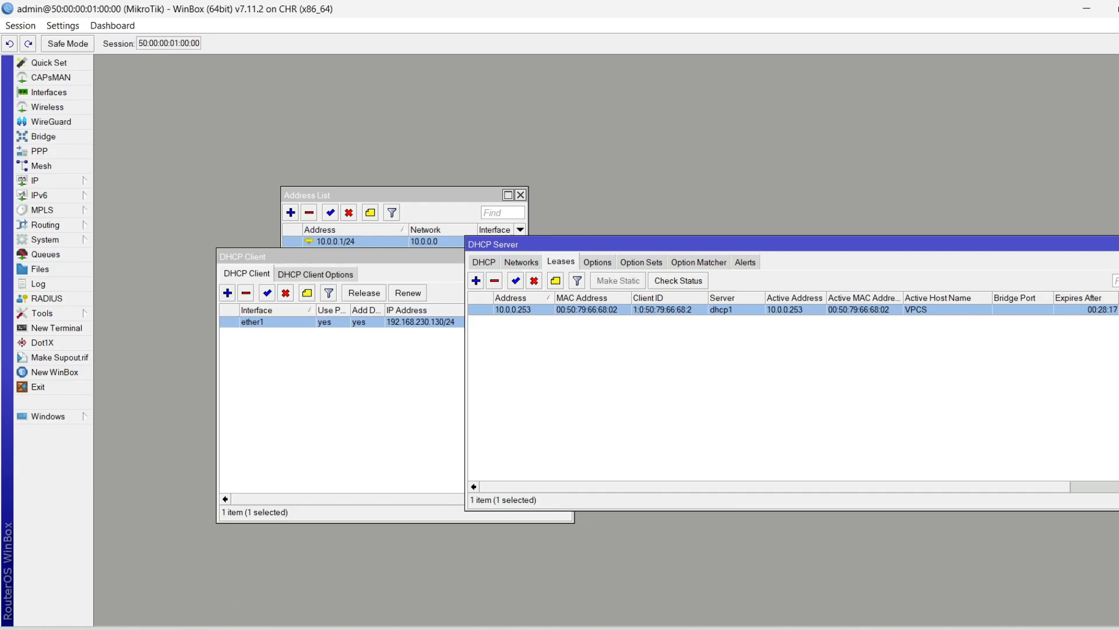
pyautogui.click(163, 629)
# Renew the VPC's DHCP address with 'ip dhcp -r' in its console
pyautogui.click(201, 629)
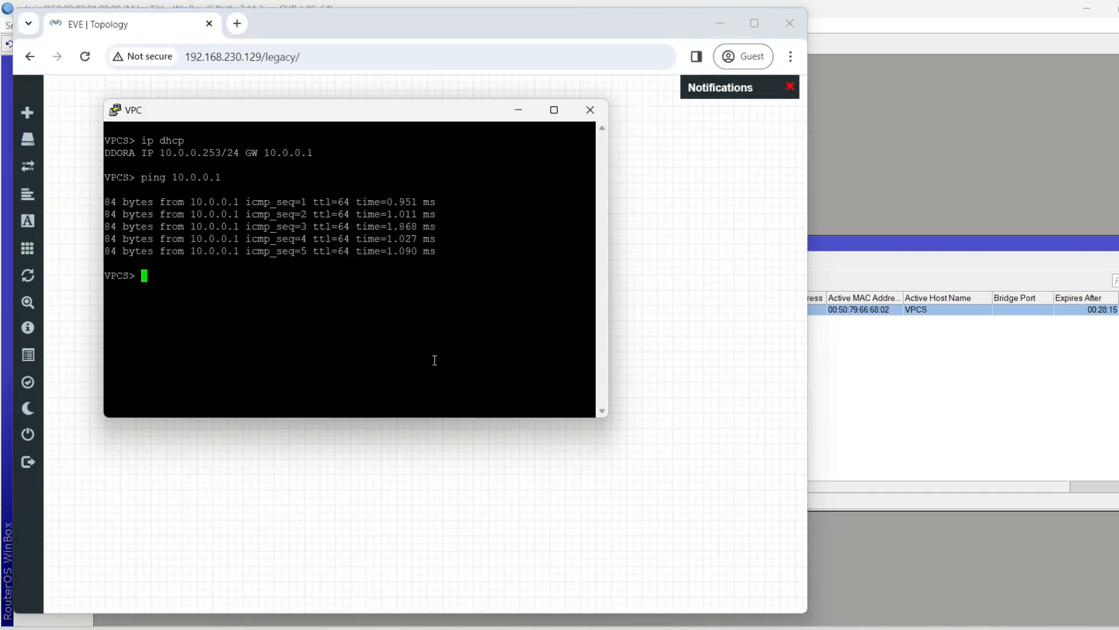
pyautogui.press('Up')
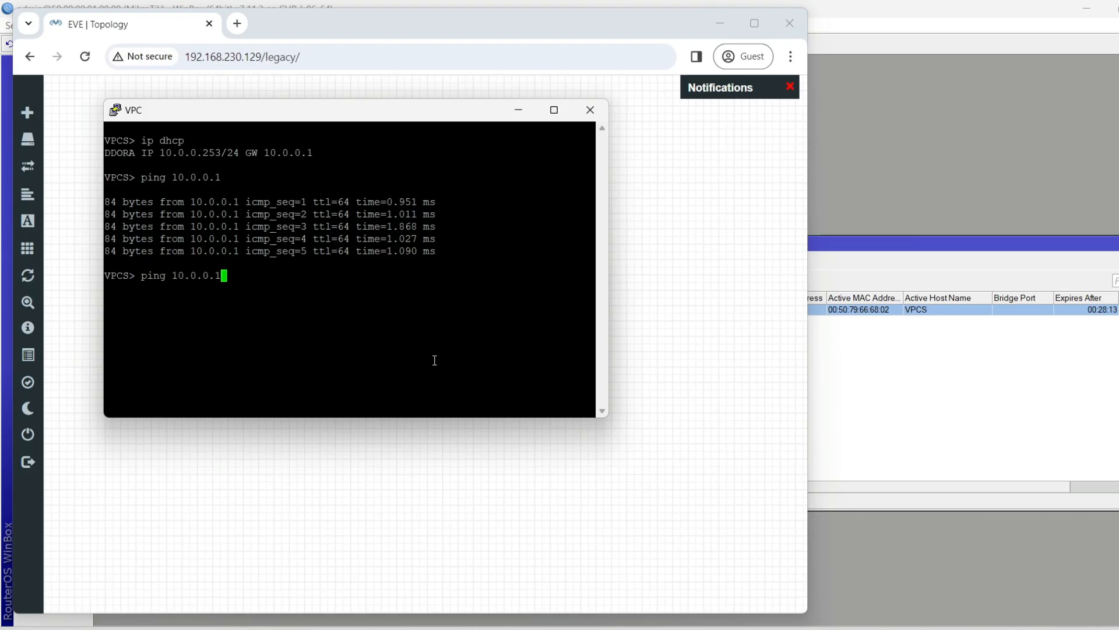
pyautogui.press('BackSpace')
pyautogui.press('BackSpace')
pyautogui.press('BackSpace')
pyautogui.press('BackSpace')
pyautogui.press('BackSpace')
pyautogui.press('BackSpace')
pyautogui.press('BackSpace')
pyautogui.press('BackSpace')
pyautogui.press('BackSpace')
pyautogui.press('BackSpace')
pyautogui.press('BackSpace')
pyautogui.press('BackSpace')
pyautogui.press('BackSpace')
pyautogui.write('ip dhcp -r')
pyautogui.press('Return')
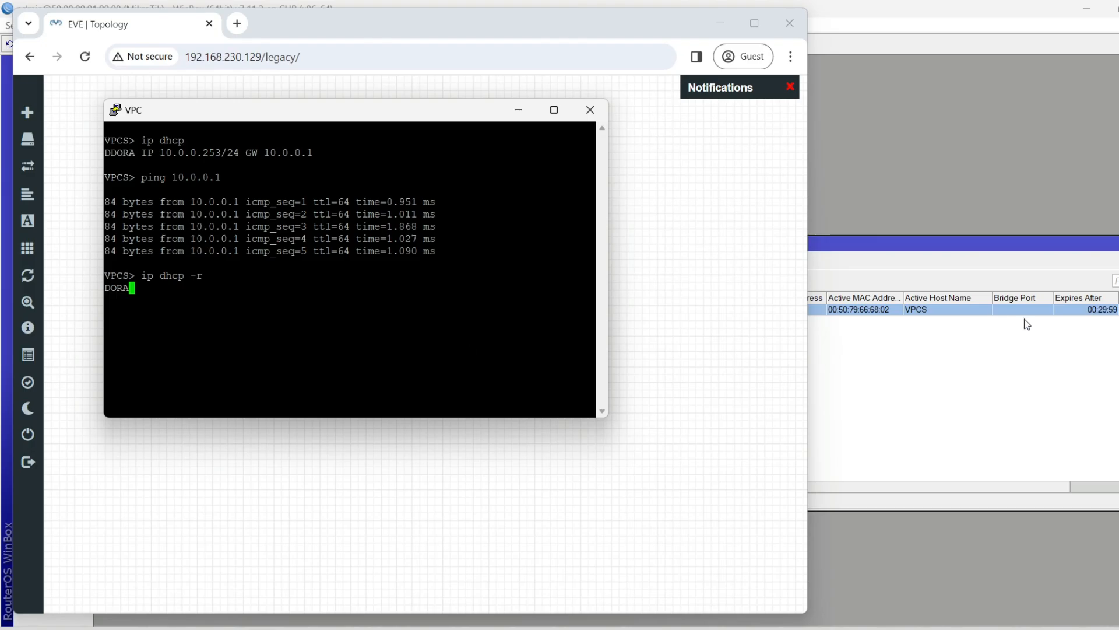
pyautogui.click(963, 366)
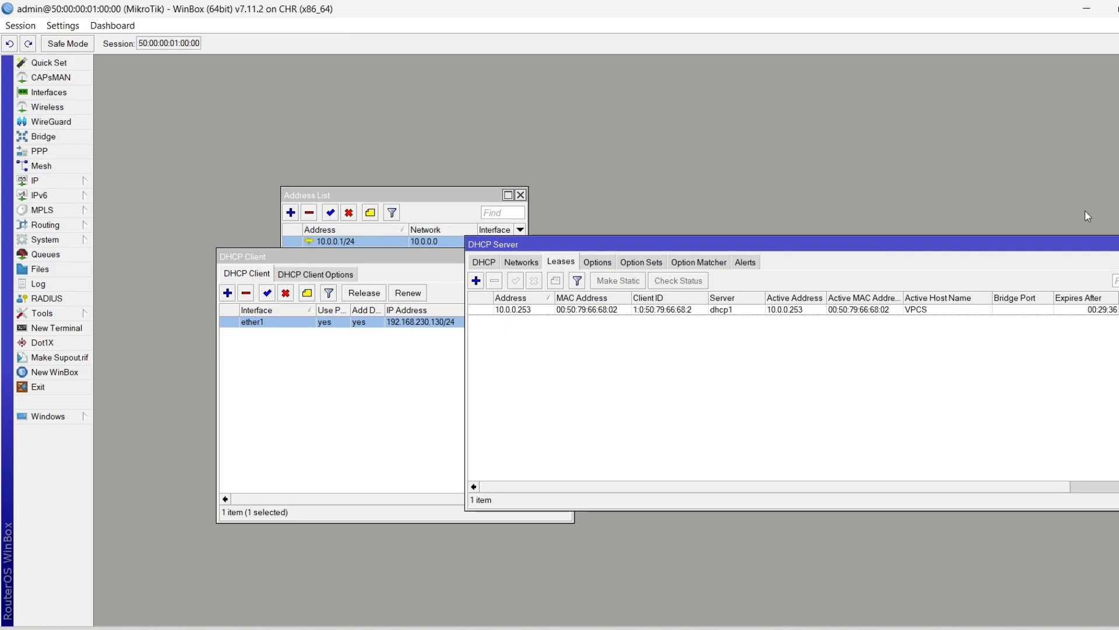
# Review the 10.0.0.253 lease and the IP address list, then return to the dhcp1 server list
pyautogui.click(1077, 309)
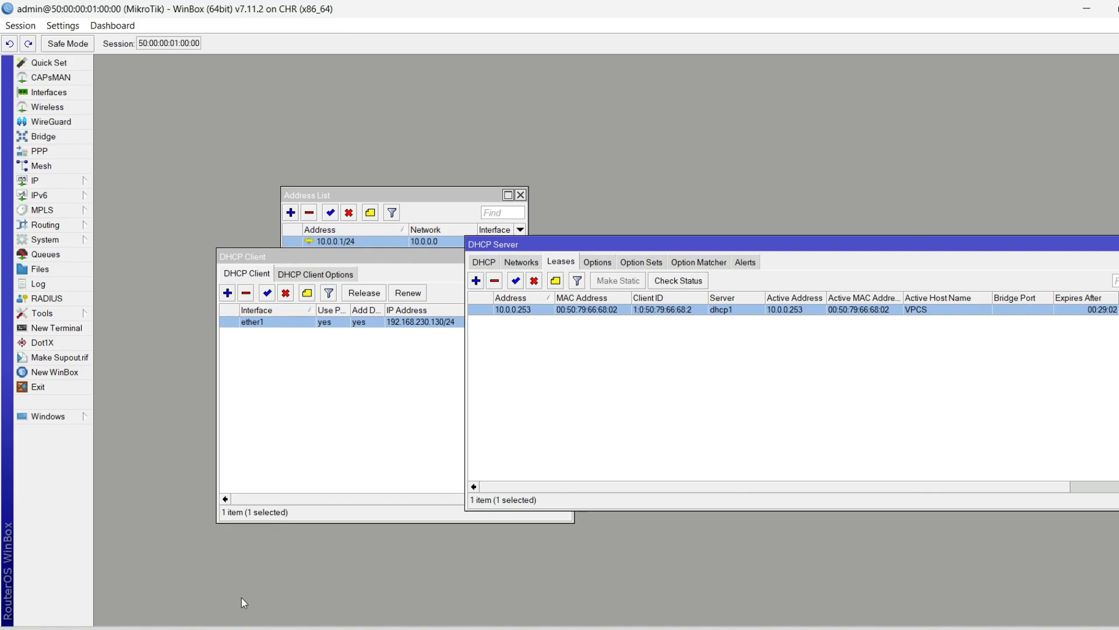
pyautogui.click(1103, 441)
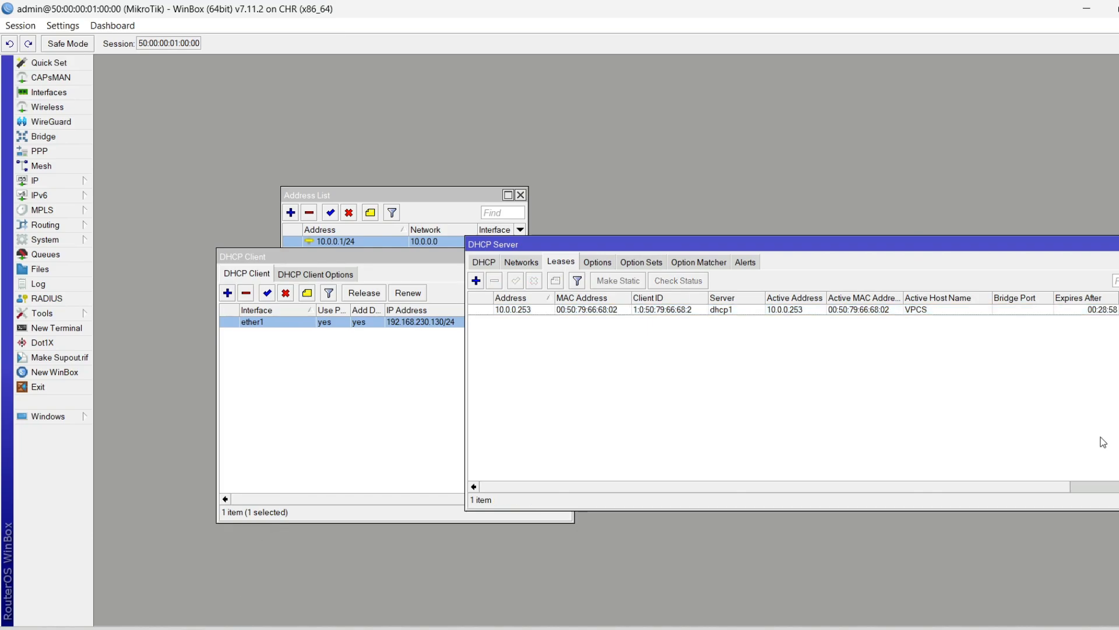
pyautogui.click(475, 268)
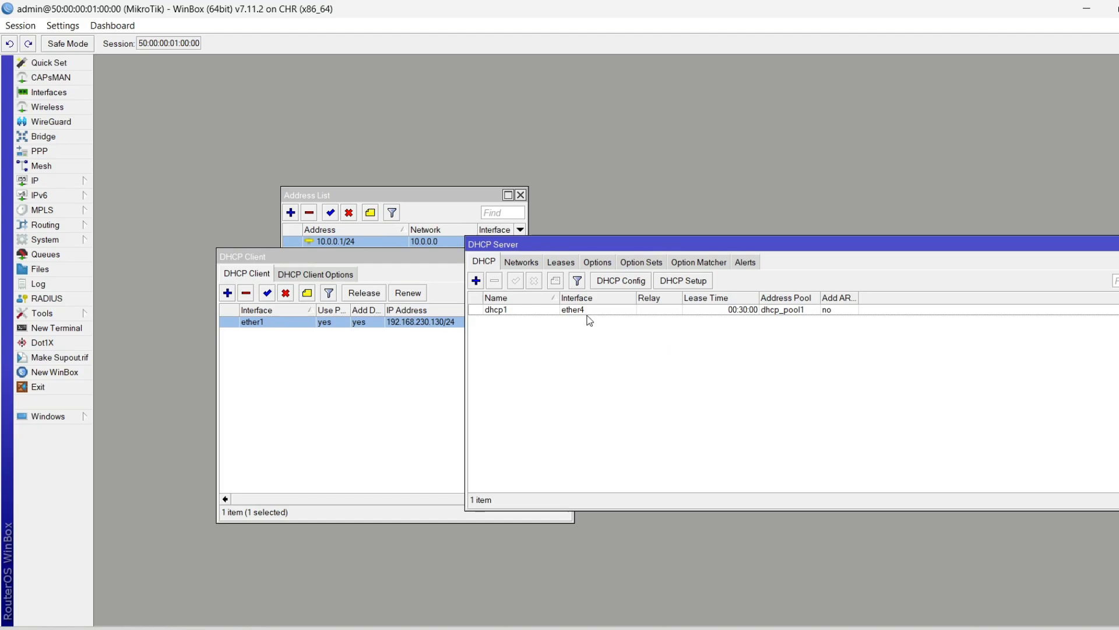
pyautogui.click(339, 194)
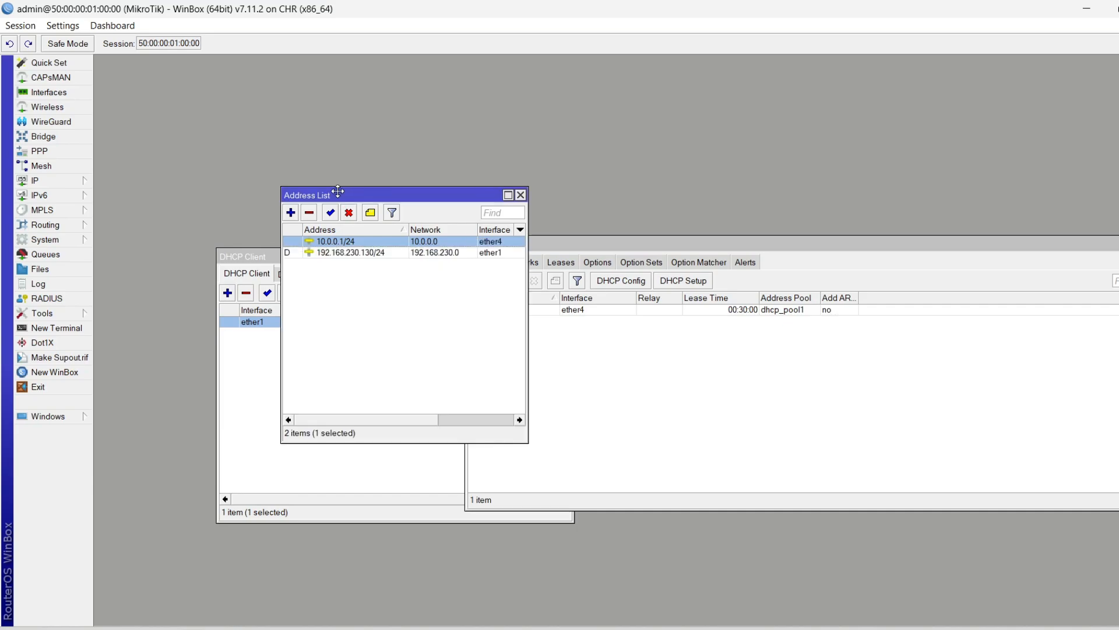
pyautogui.click(322, 250)
pyautogui.click(354, 245)
pyautogui.click(660, 482)
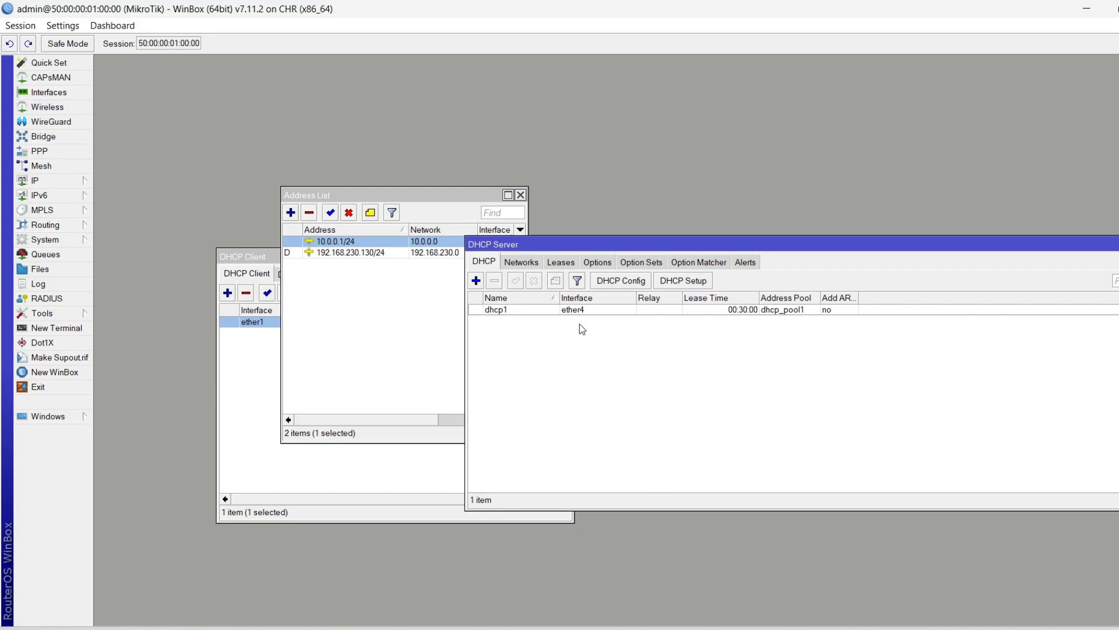
# Rename the dhcp_pool0 pool (10.0.0.101-10.0.0.254) to IP_Pool_LAN
pyautogui.click(64, 180)
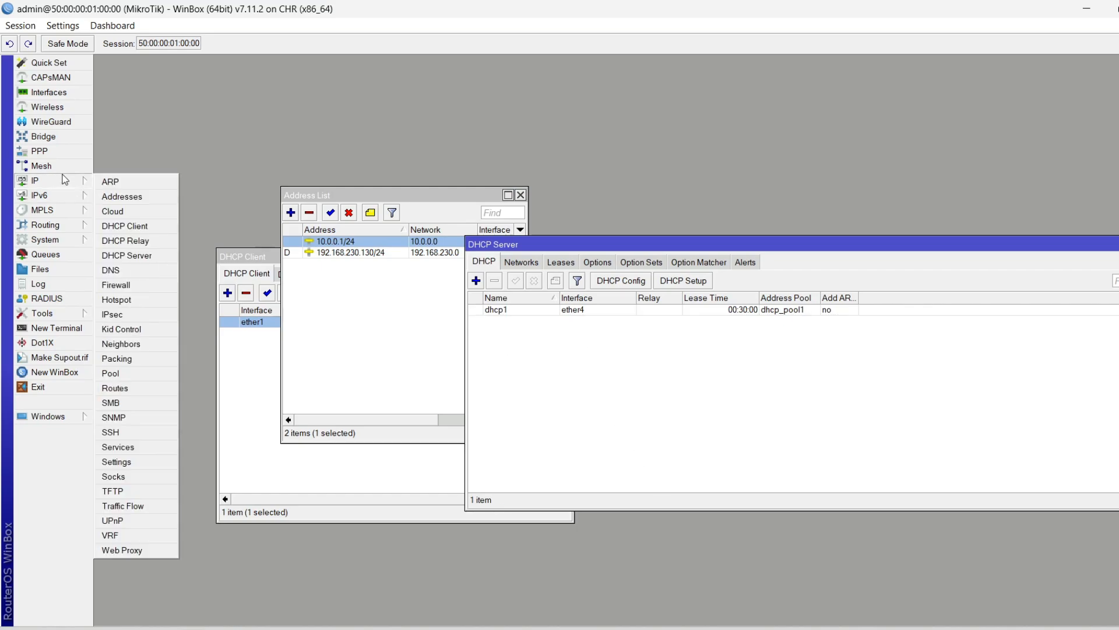
pyautogui.click(138, 377)
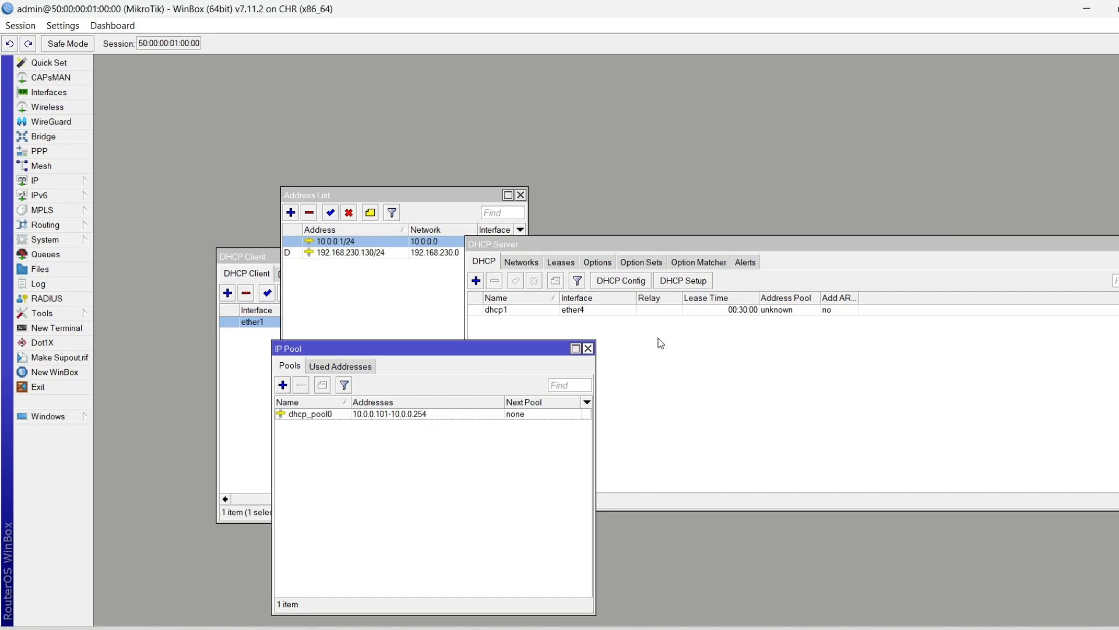
pyautogui.click(695, 311)
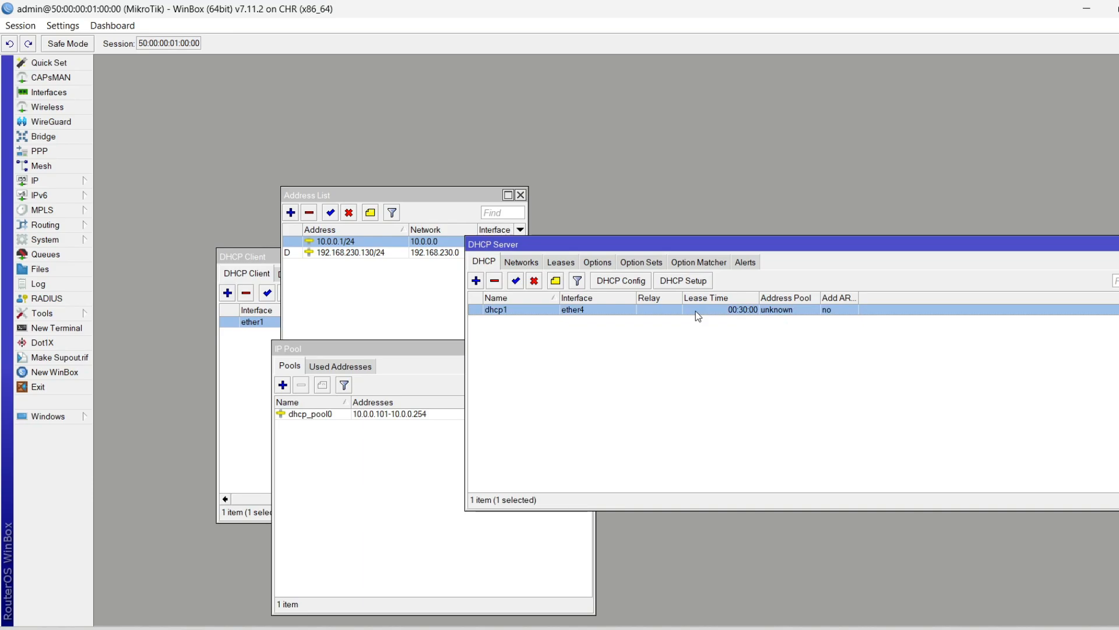
pyautogui.click(369, 470)
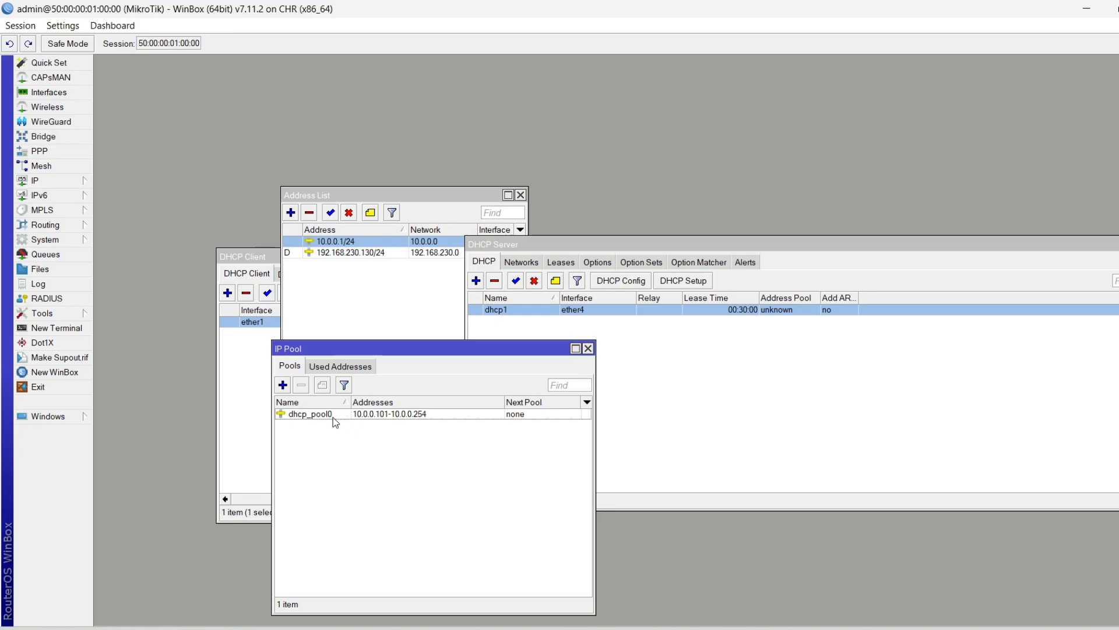
pyautogui.click(406, 415)
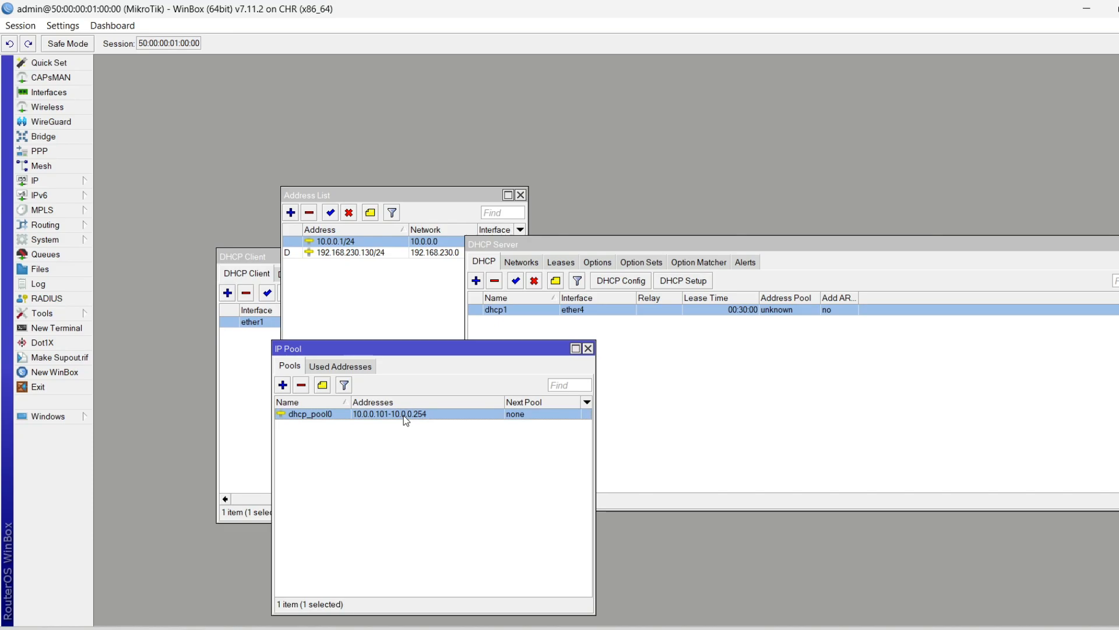
pyautogui.doubleClick(313, 415)
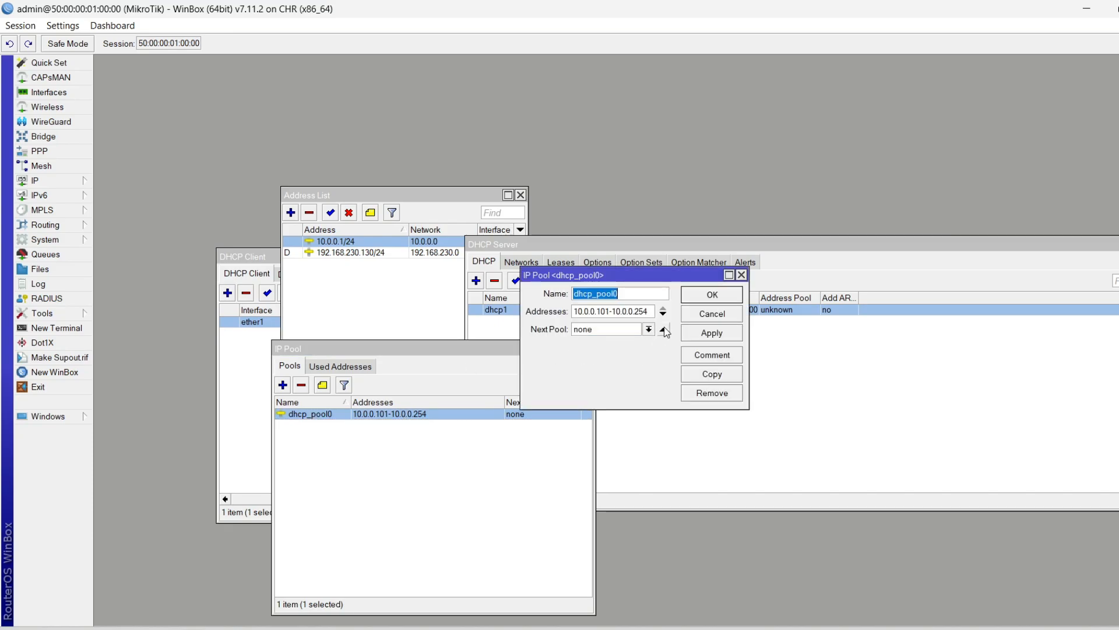
pyautogui.write('IP_Pool_LAN')
pyautogui.press('Return')
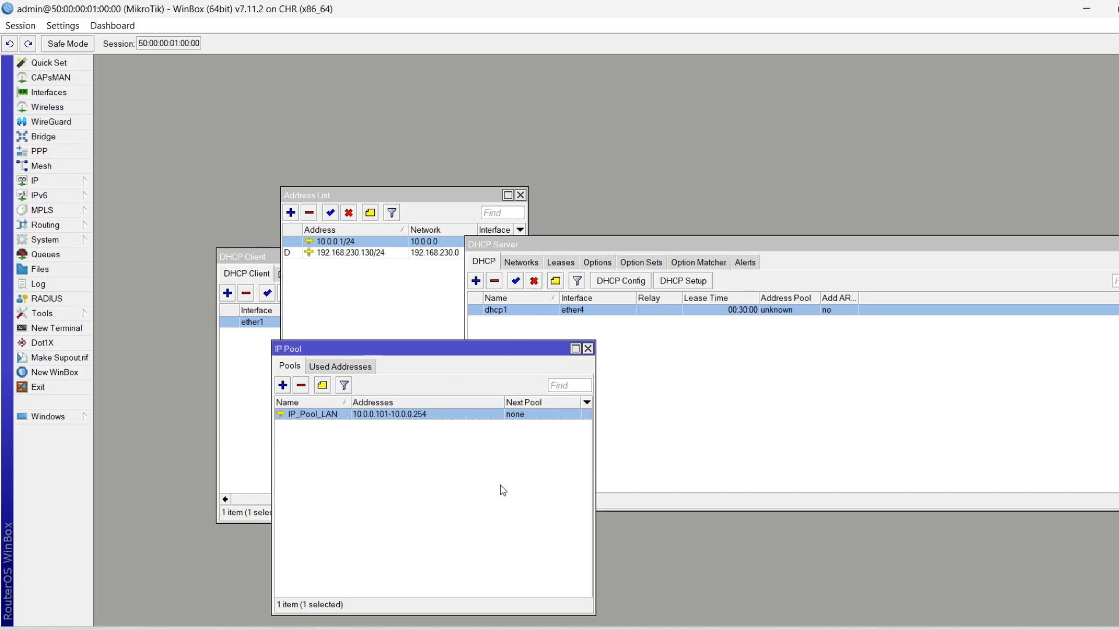
# Add a pool named IP_Pool_WIFI with addresses 10.1.0.100-10.1.0.254
pyautogui.click(283, 384)
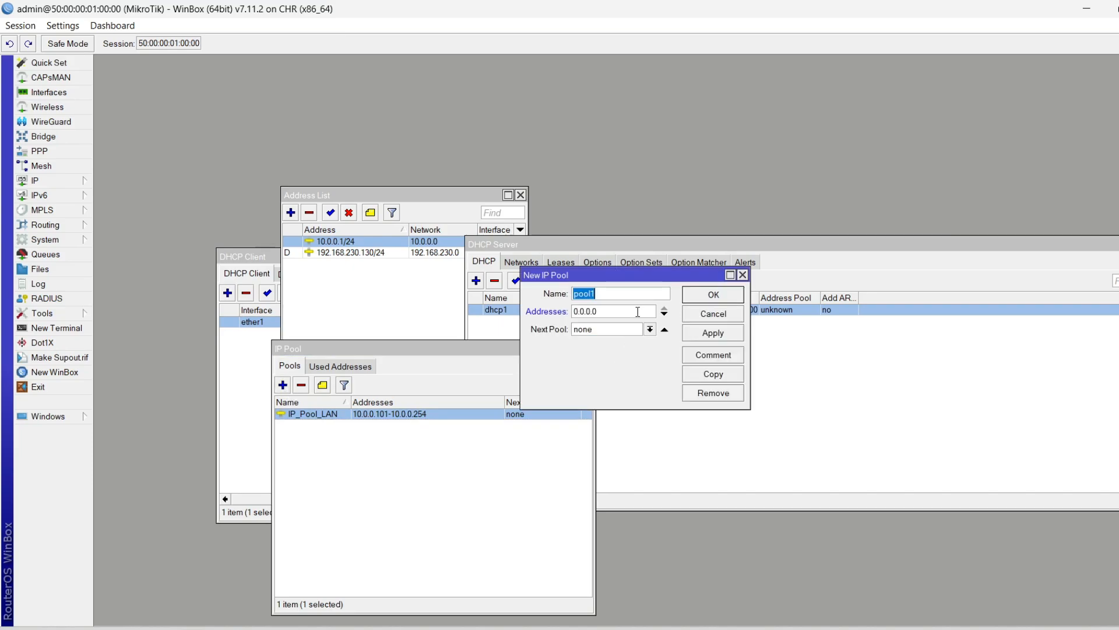
pyautogui.write('IP Pool')
pyautogui.press('BackSpace')
pyautogui.press('BackSpace')
pyautogui.press('BackSpace')
pyautogui.press('BackSpace')
pyautogui.press('BackSpace')
pyautogui.write('_Pool_WIFI')
pyautogui.press('Tab')
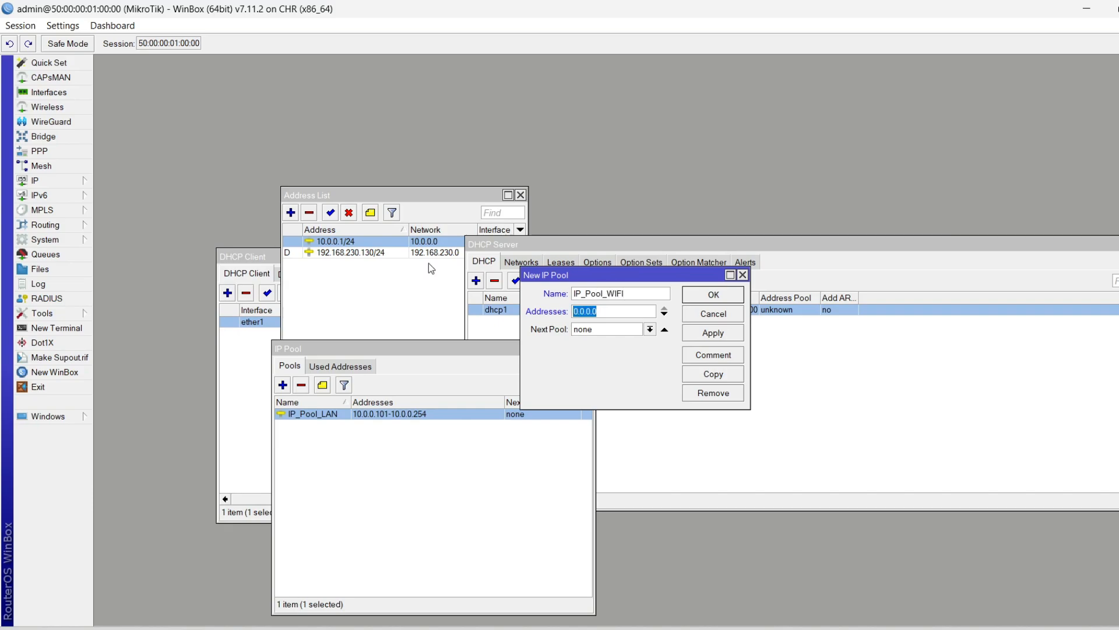
pyautogui.write('10.0')
pyautogui.press('BackSpace')
pyautogui.write('10')
pyautogui.press('BackSpace')
pyautogui.press('BackSpace')
pyautogui.write('1.0')
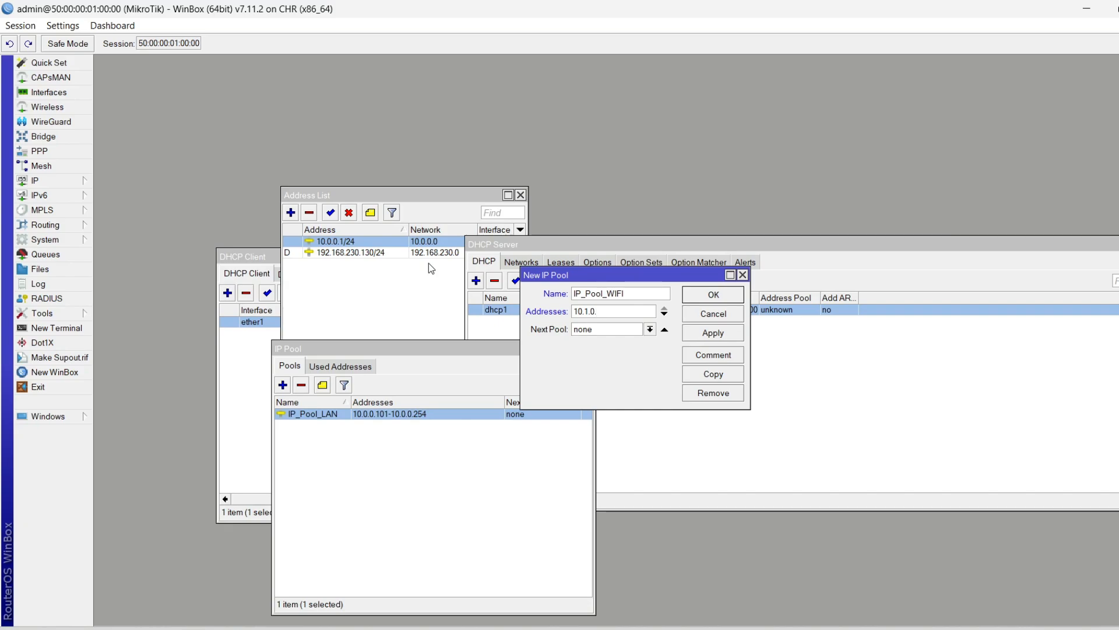
pyautogui.write('.100-10.1.')
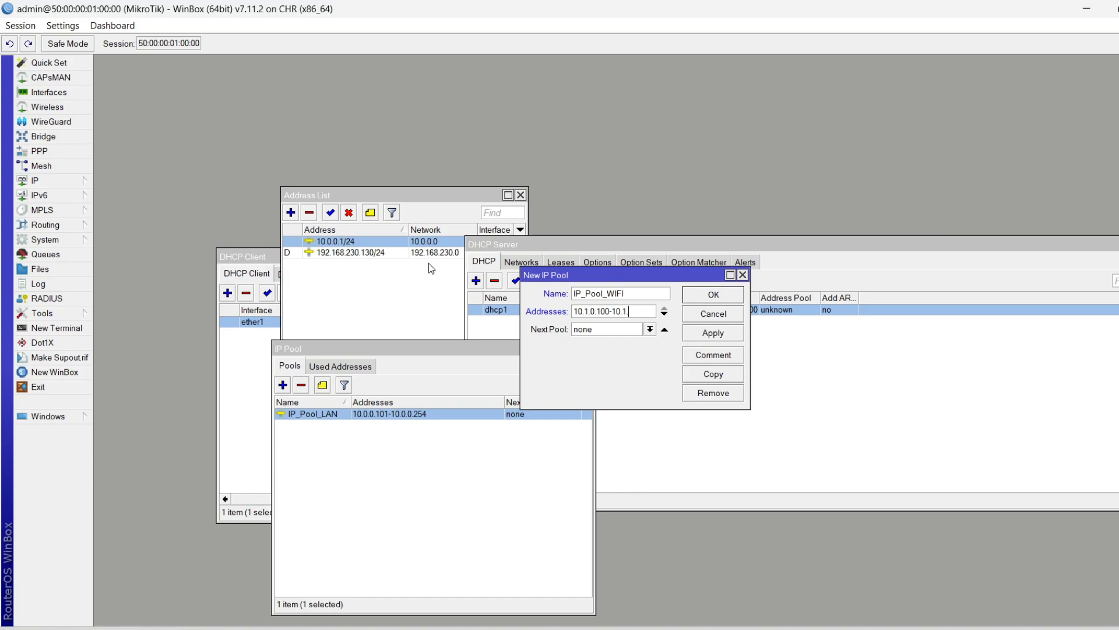
pyautogui.write('0.254')
pyautogui.press('Return')
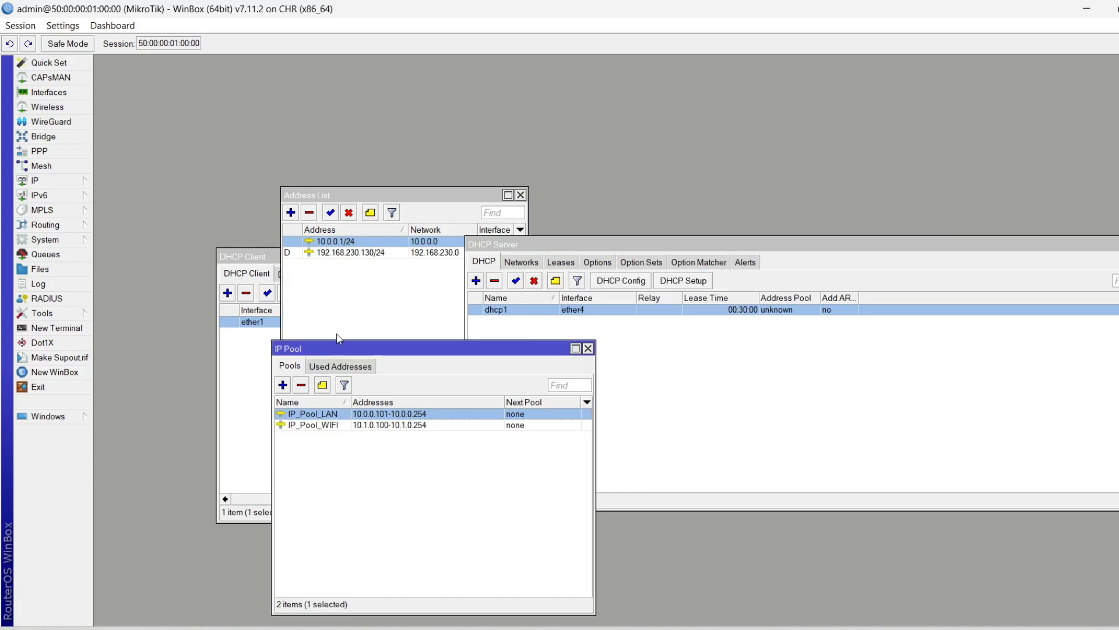
# Compare the IP_Pool_LAN and IP_Pool_WIFI pools alongside the DHCP server list
pyautogui.click(338, 429)
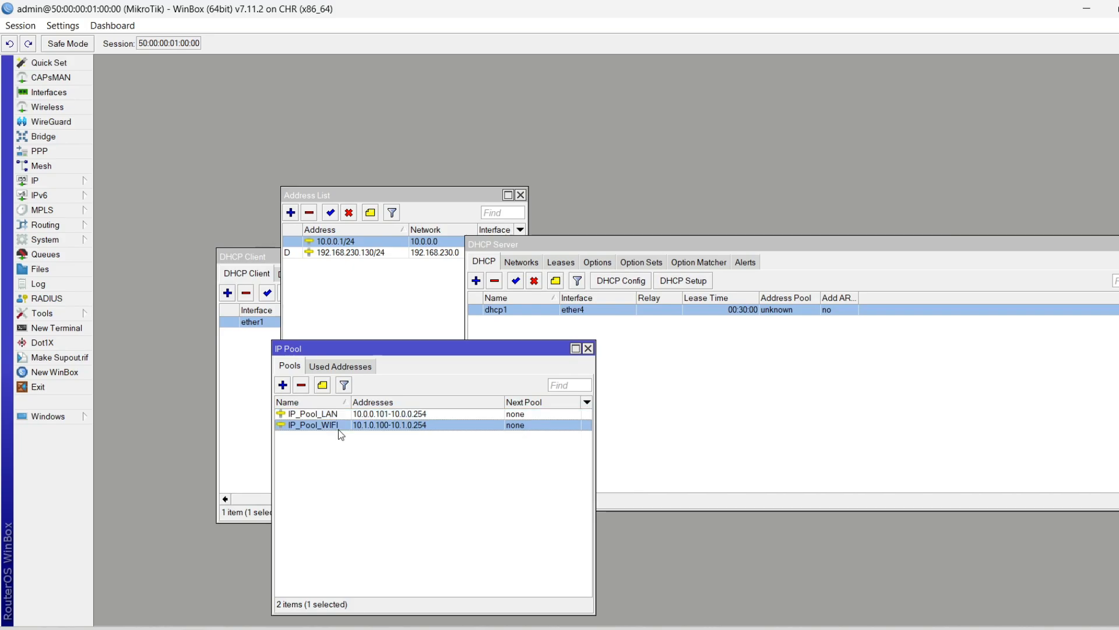
pyautogui.click(329, 413)
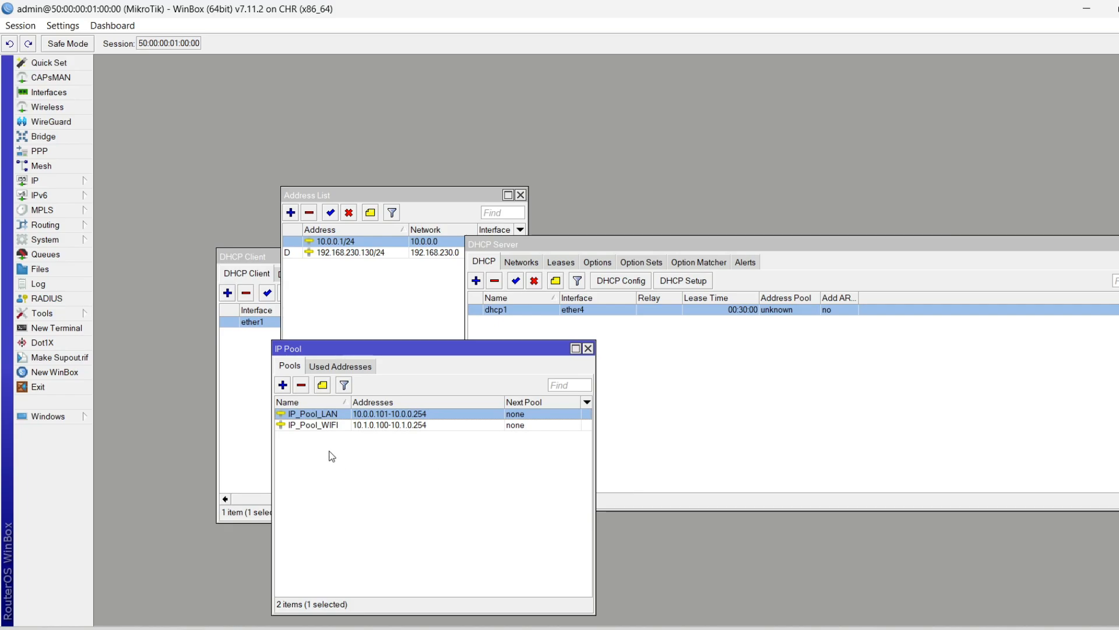
pyautogui.click(433, 426)
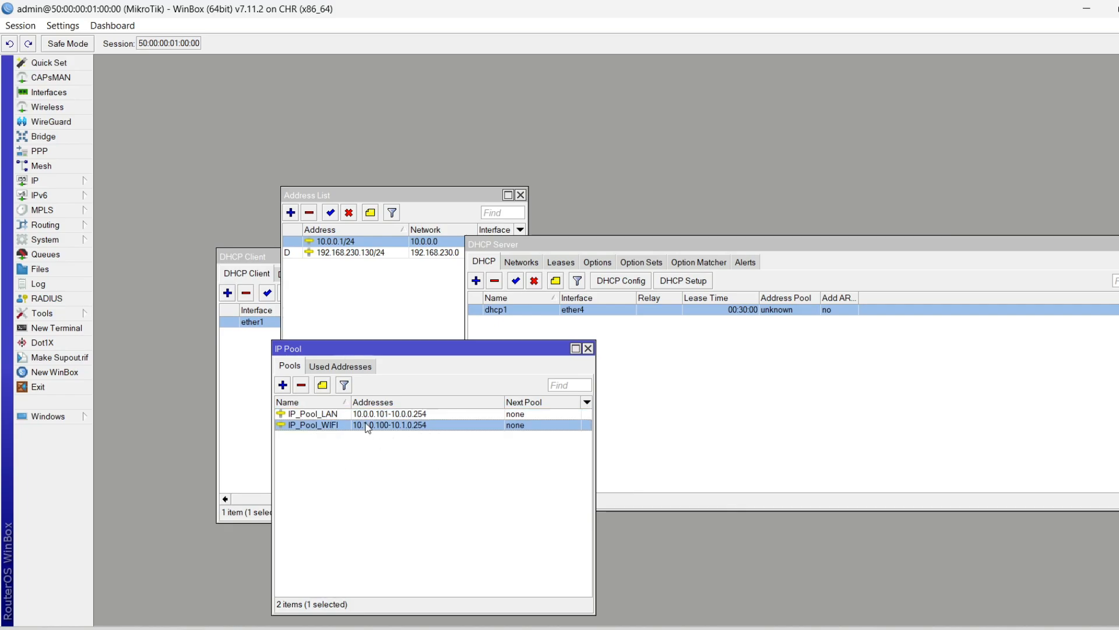
pyautogui.click(397, 415)
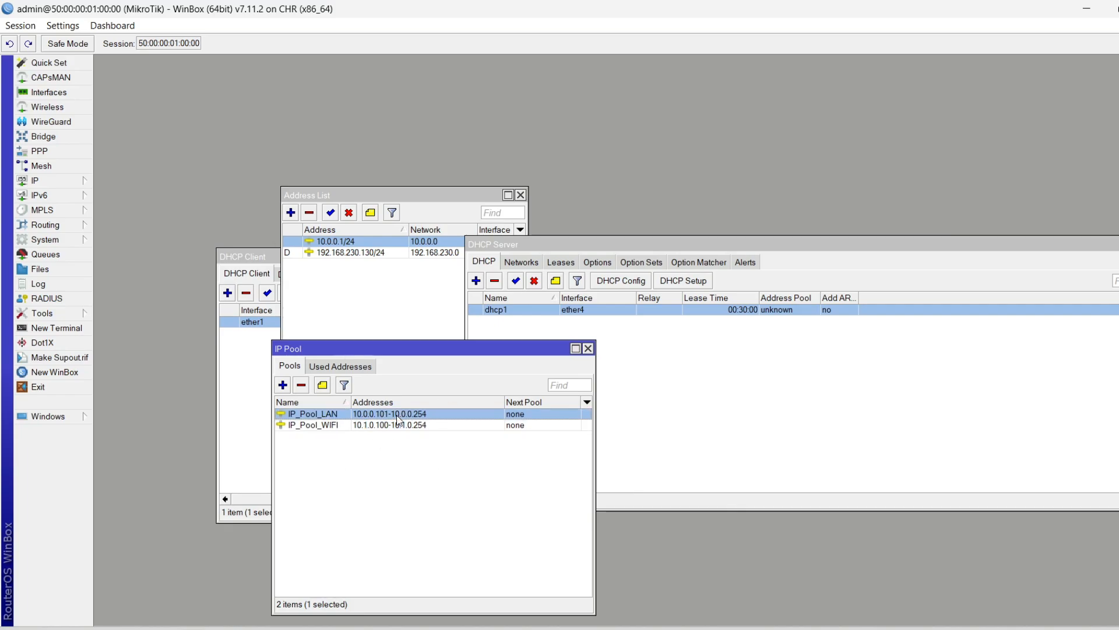
pyautogui.click(372, 426)
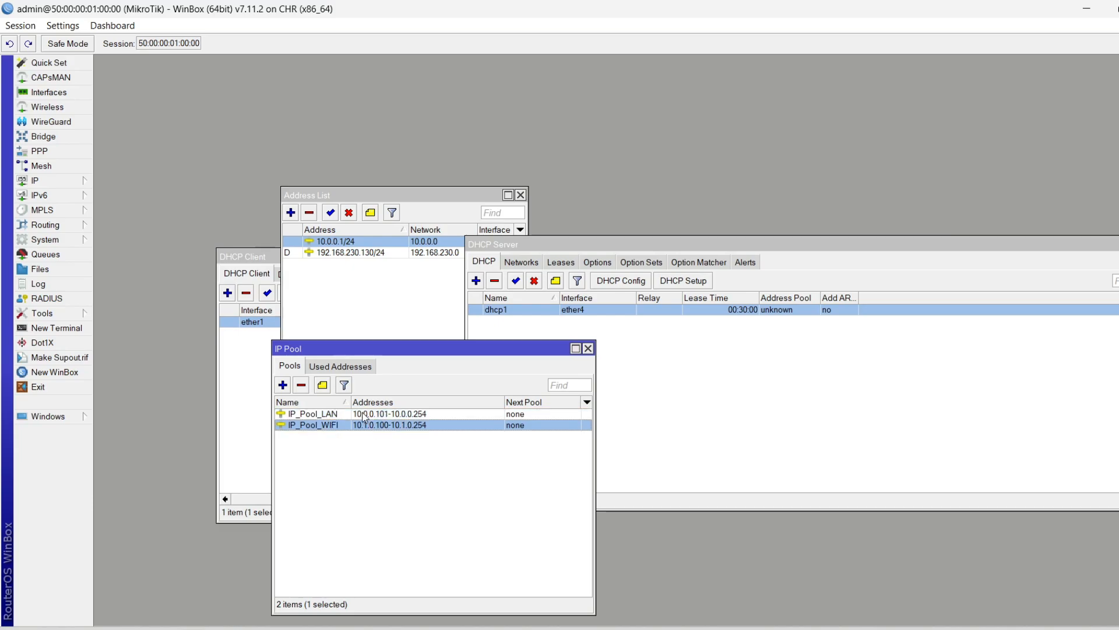
pyautogui.click(366, 415)
pyautogui.click(383, 431)
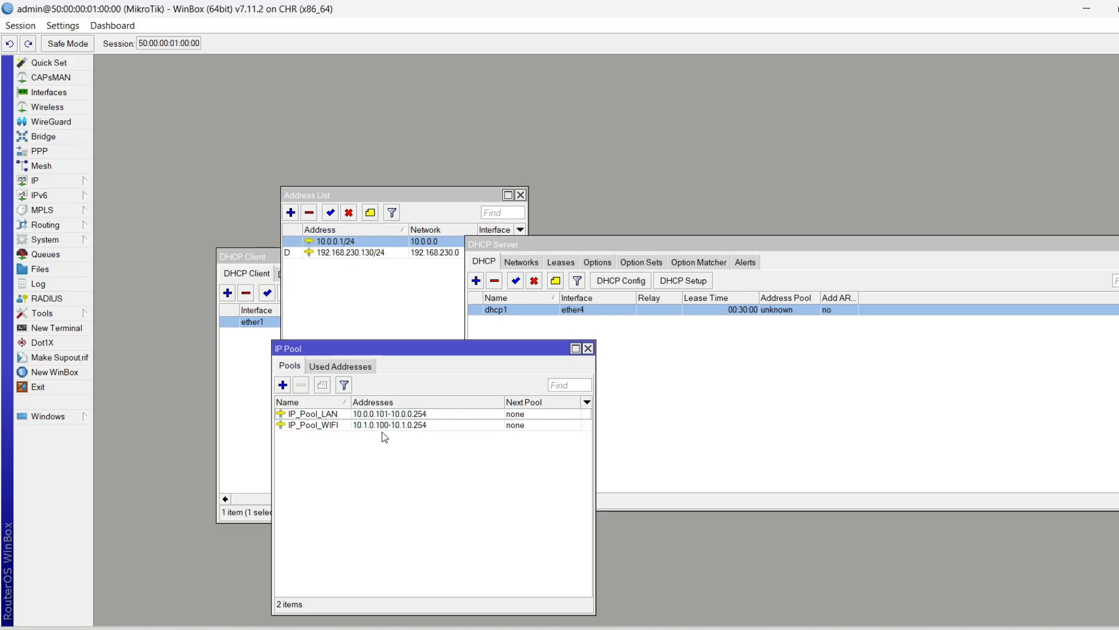
pyautogui.click(353, 429)
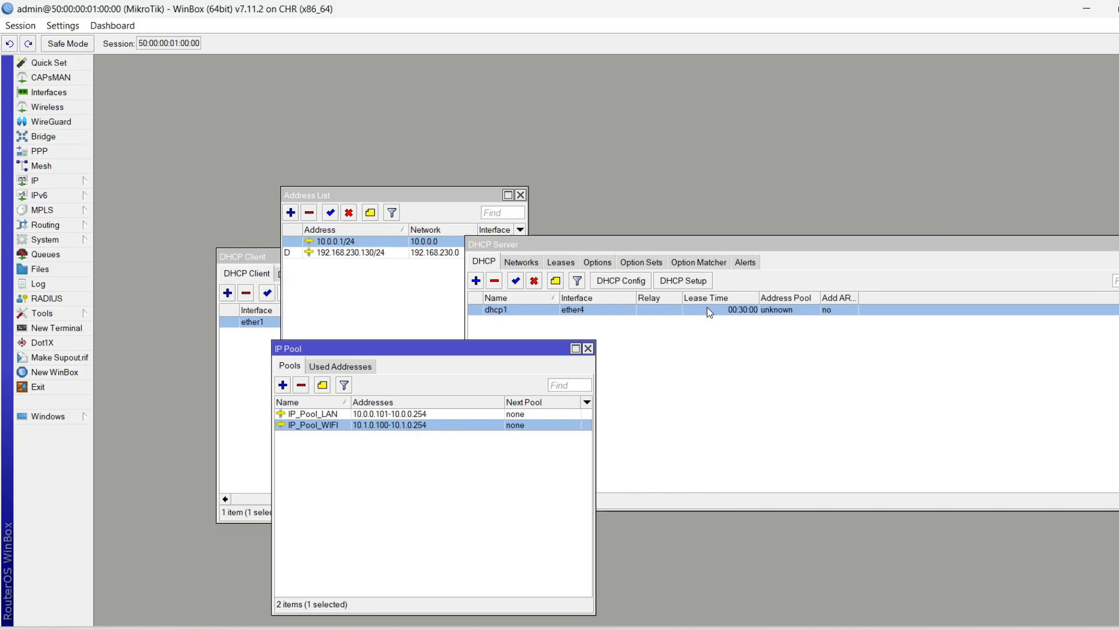
pyautogui.click(810, 279)
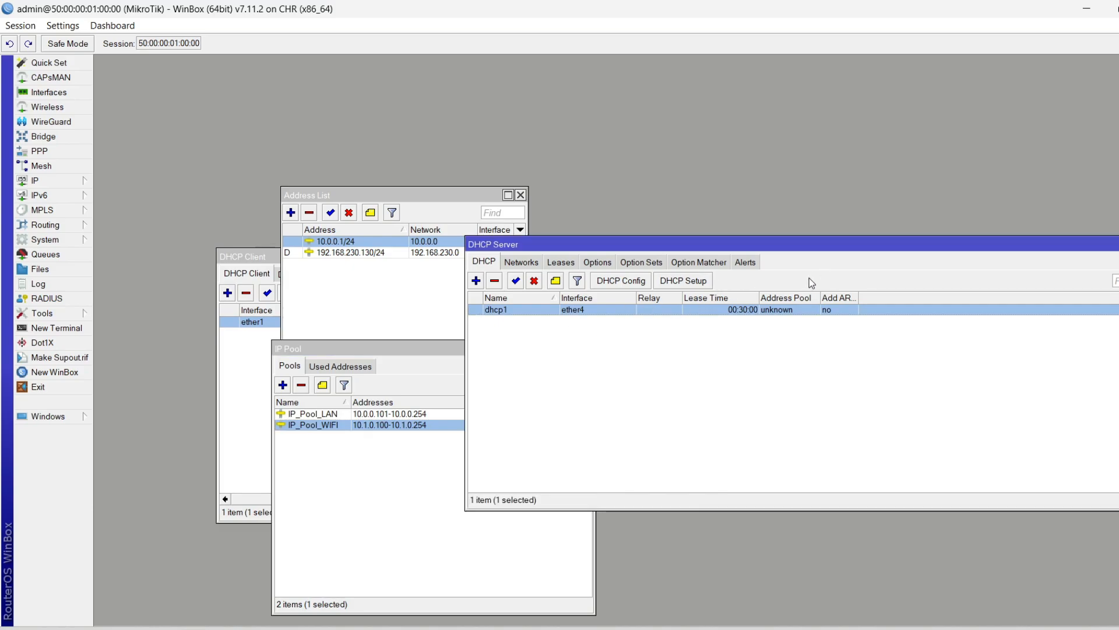
pyautogui.click(359, 478)
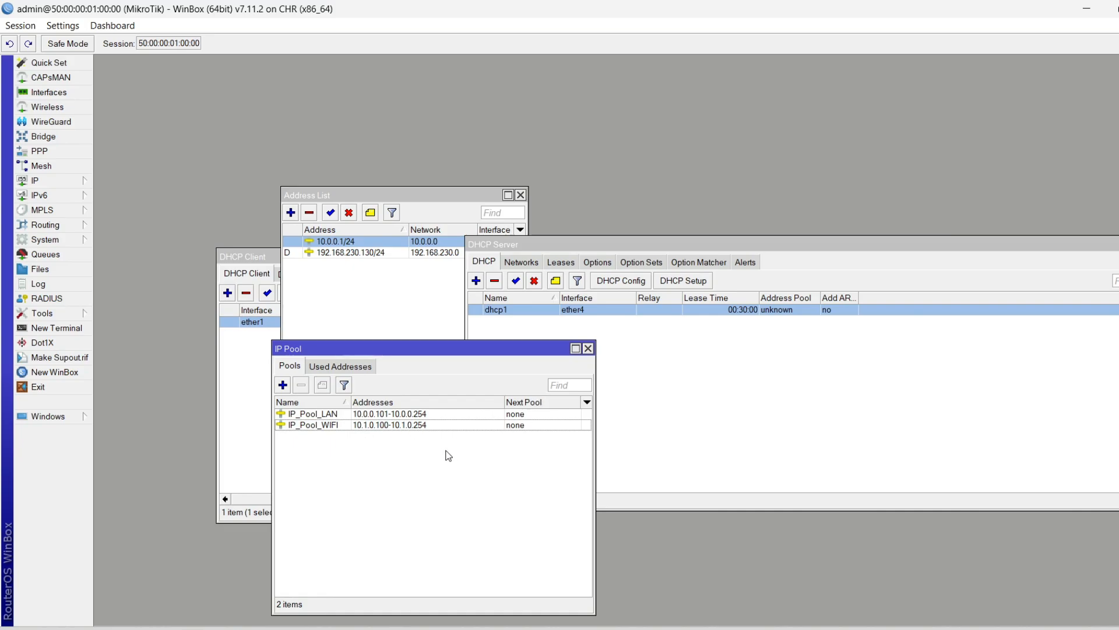
pyautogui.click(679, 374)
# Try IP_Pool_WIFI and IP_Pool_LAN as dhcp1's address pool, reset it to static-only, and view leases
pyautogui.doubleClick(575, 311)
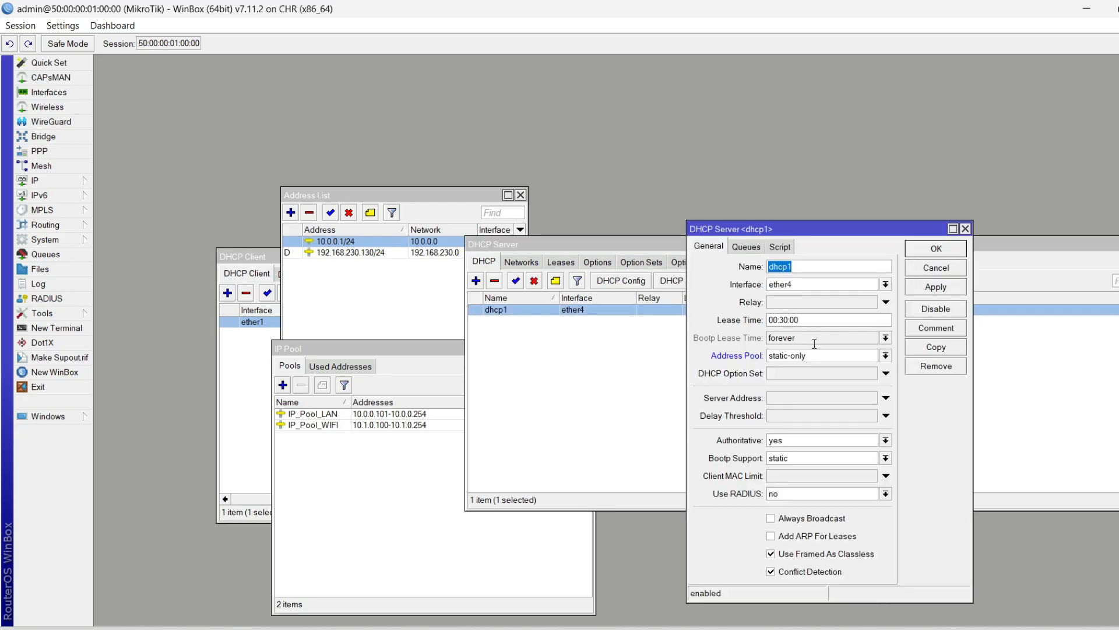
pyautogui.click(845, 355)
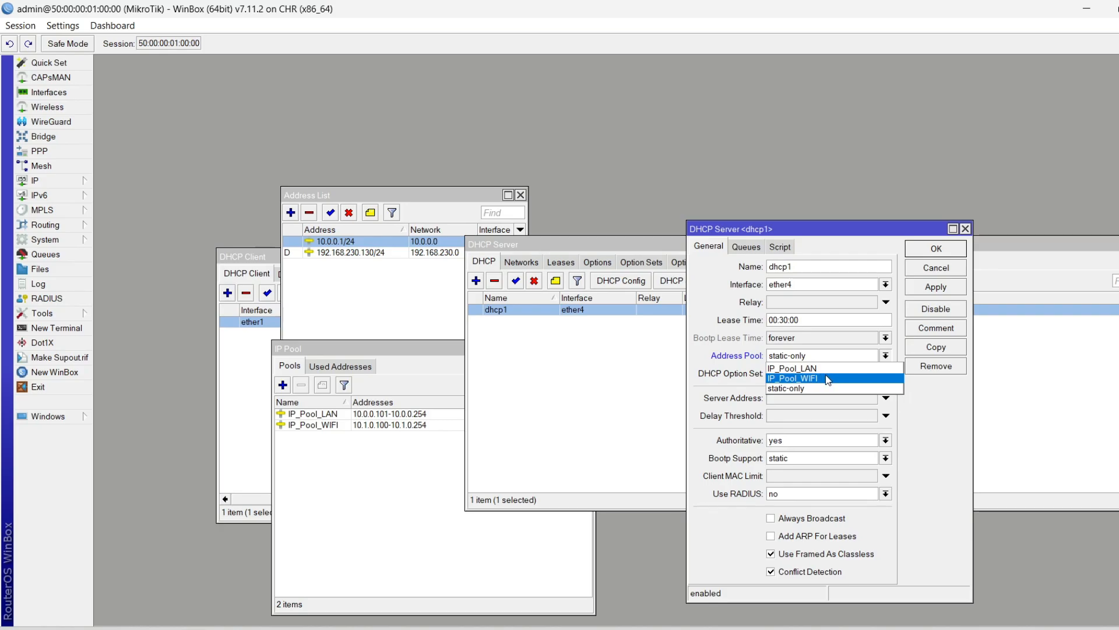
pyautogui.click(829, 379)
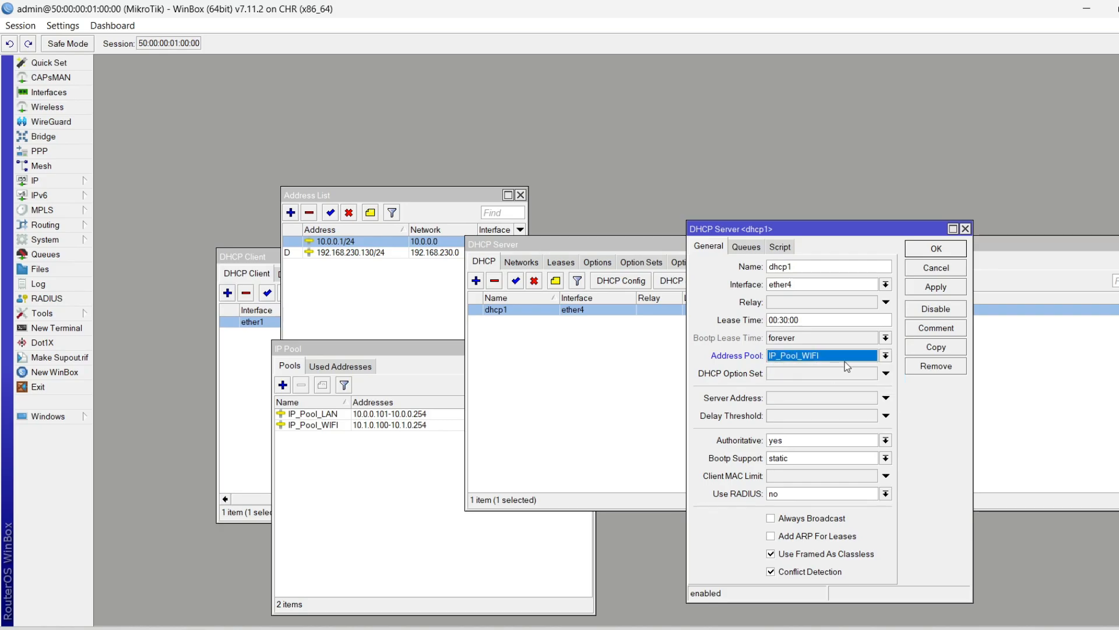
pyautogui.click(844, 357)
pyautogui.click(816, 369)
pyautogui.click(802, 358)
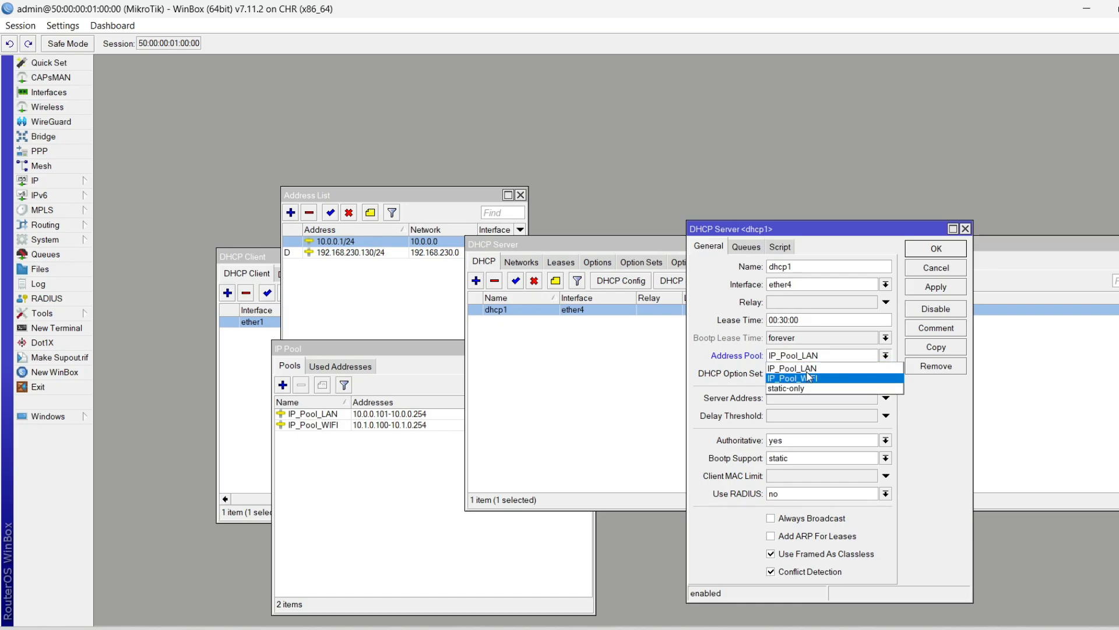
pyautogui.click(810, 378)
pyautogui.click(811, 356)
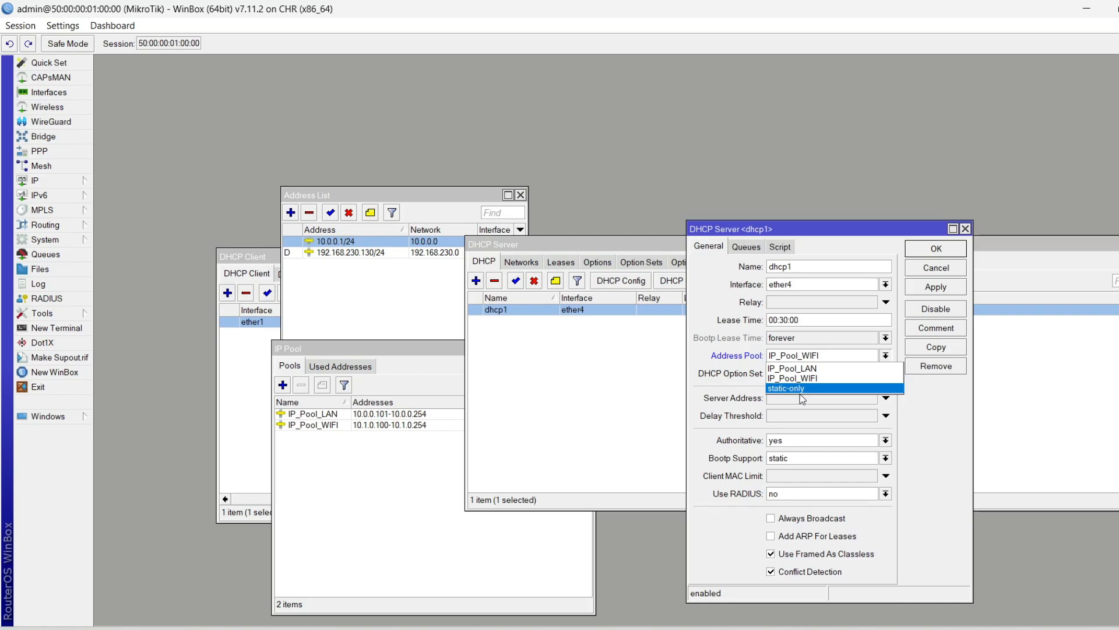
pyautogui.click(805, 389)
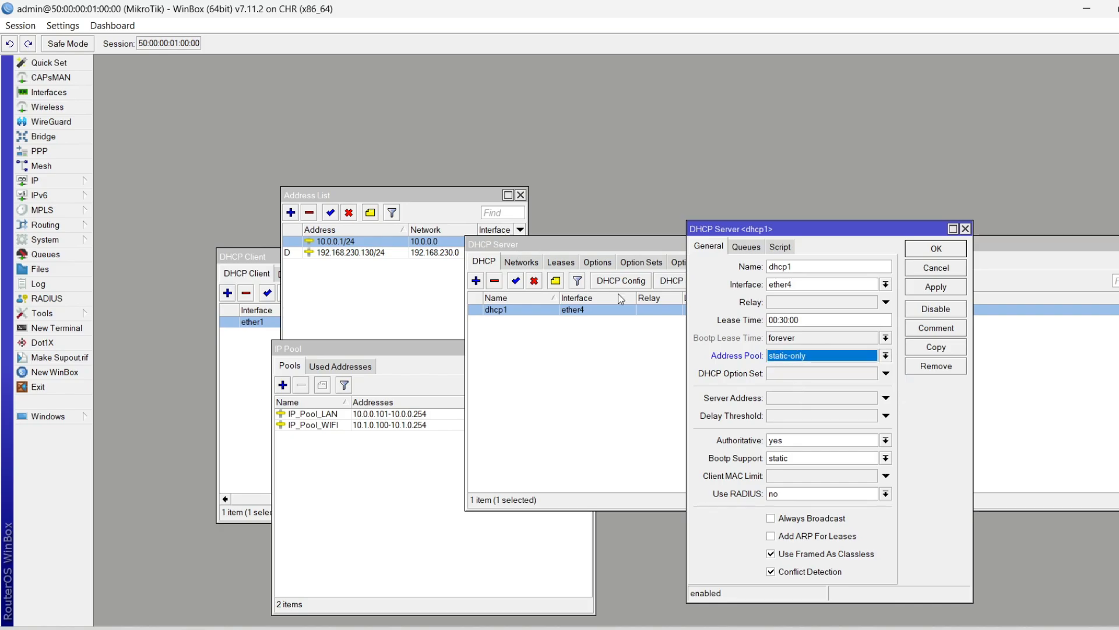
pyautogui.click(561, 262)
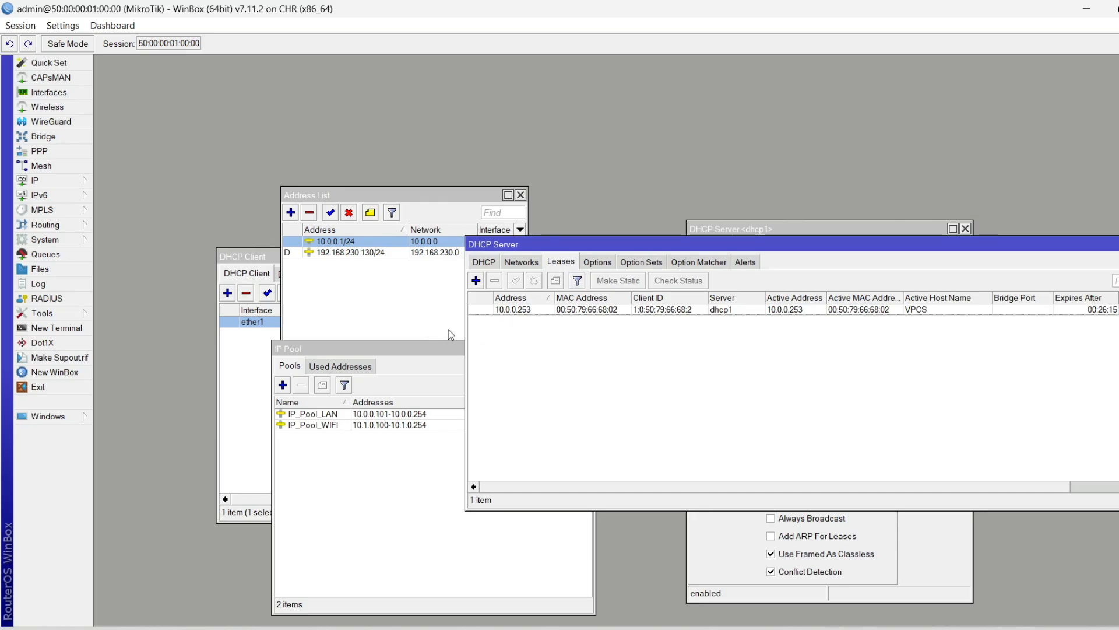
pyautogui.click(492, 264)
pyautogui.doubleClick(661, 310)
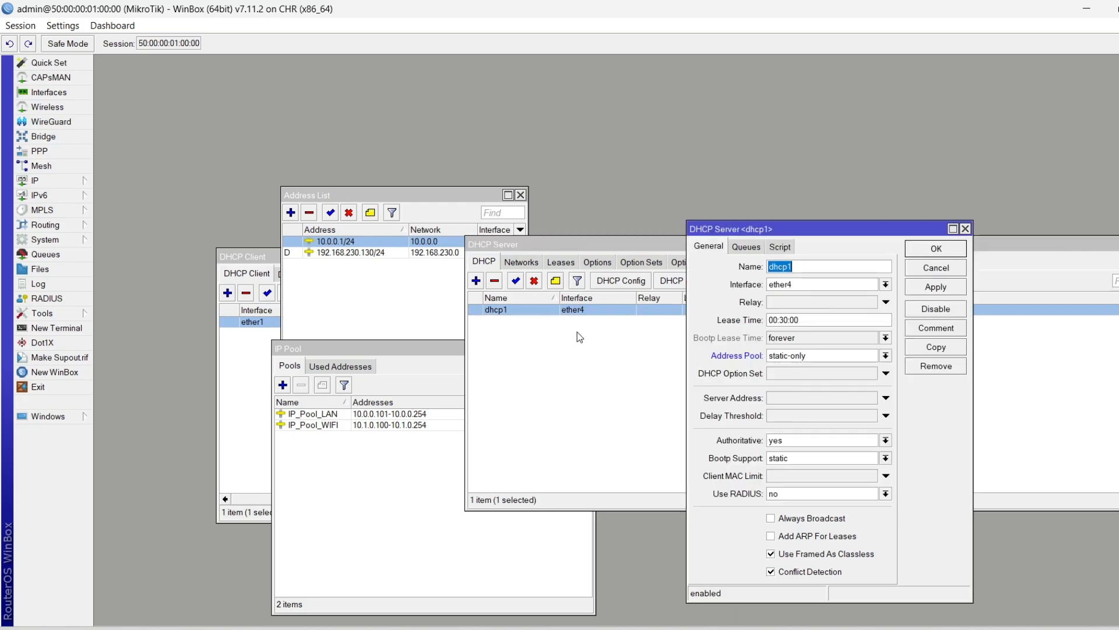
pyautogui.click(560, 264)
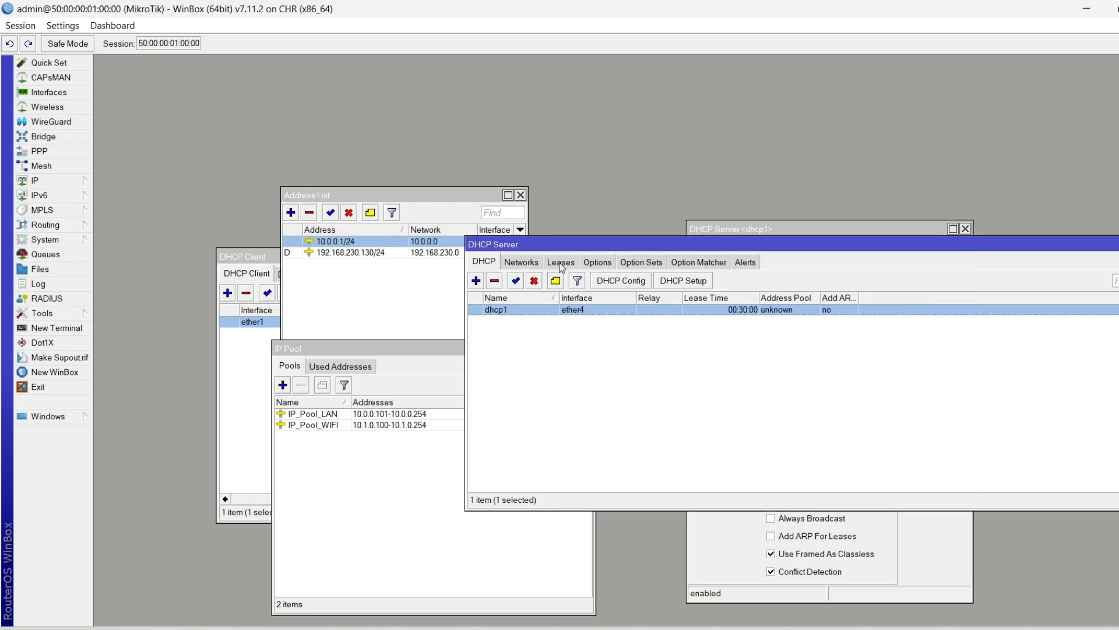
pyautogui.click(561, 264)
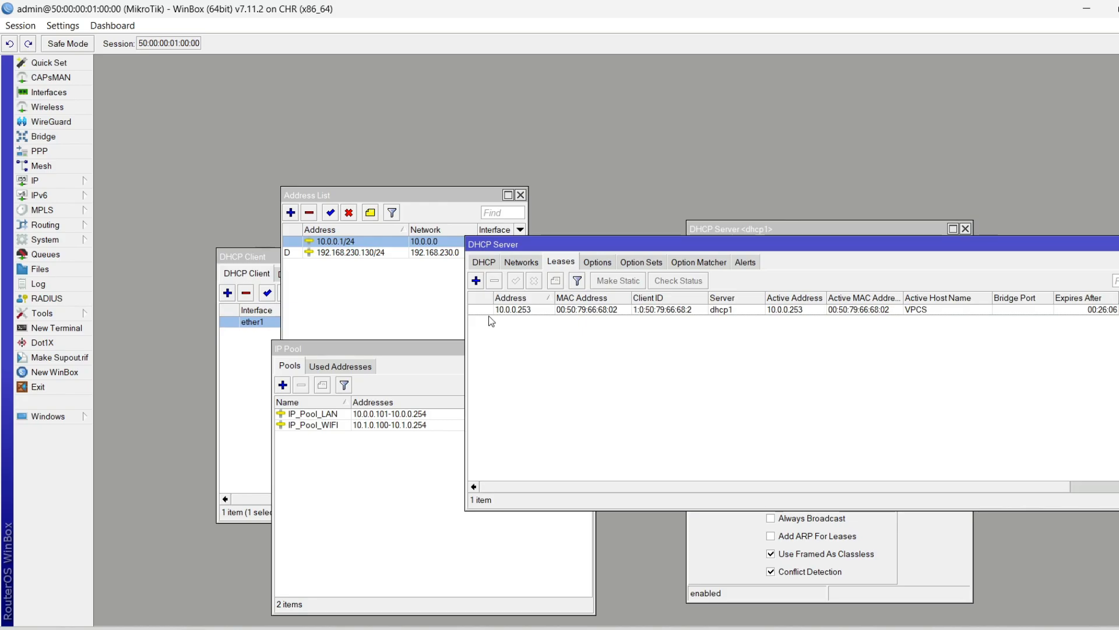
pyautogui.click(484, 262)
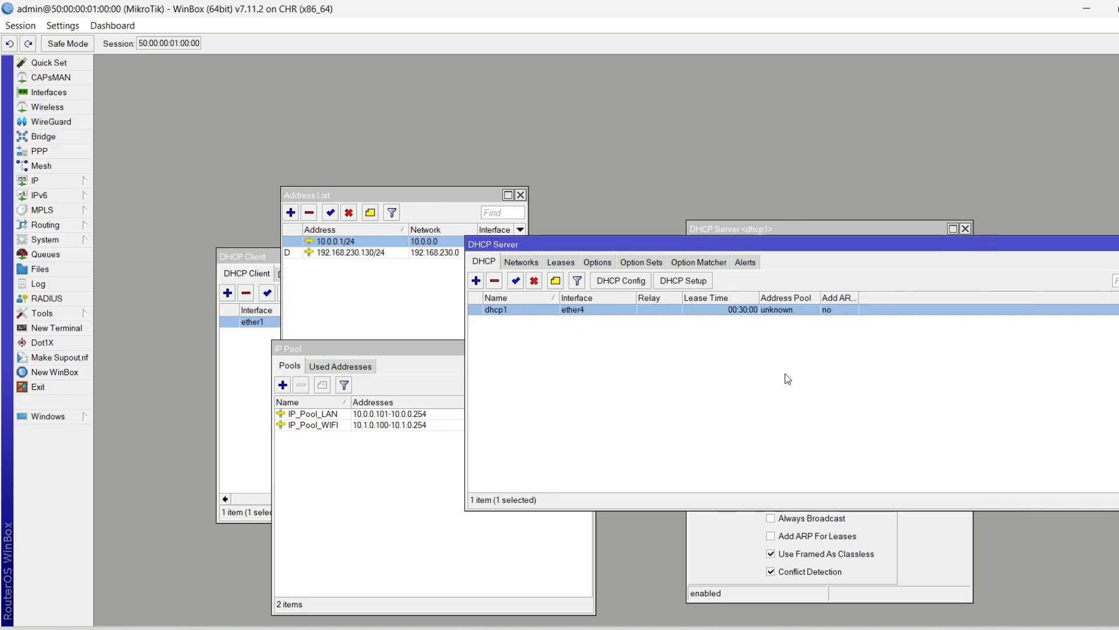
pyautogui.doubleClick(647, 318)
pyautogui.click(563, 264)
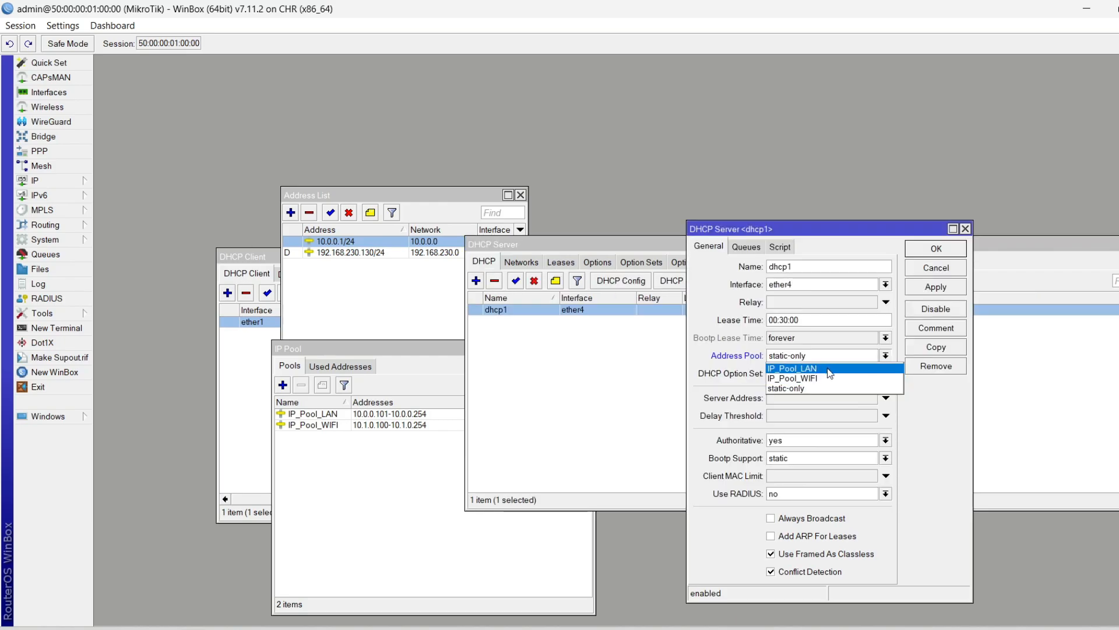
# Assign IP_Pool_LAN as dhcp1's address pool and save the server settings
pyautogui.click(828, 369)
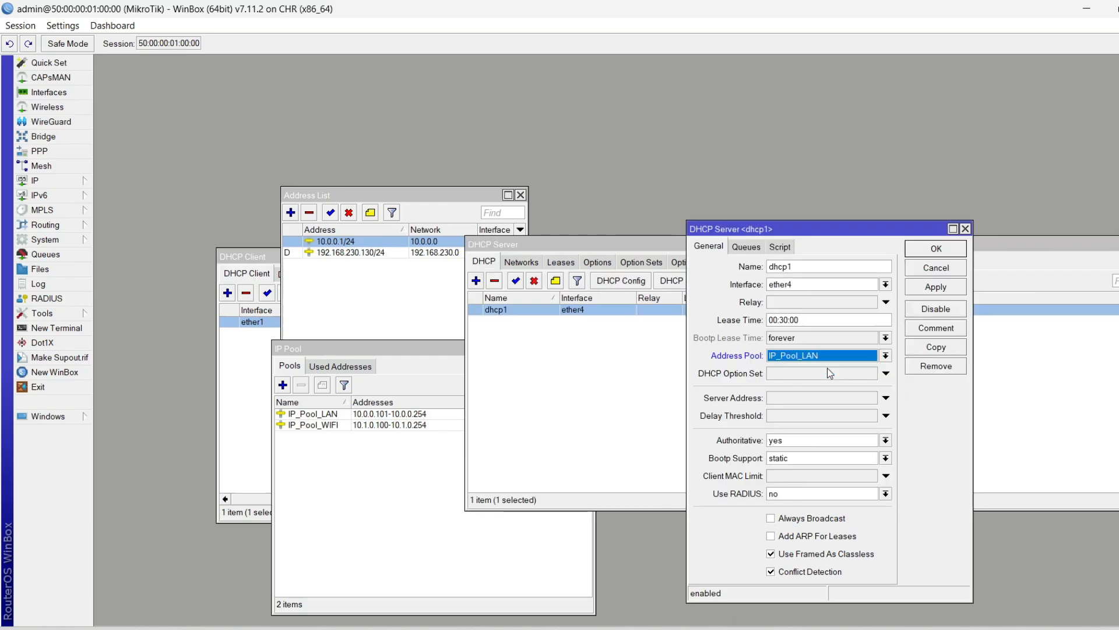
pyautogui.click(936, 251)
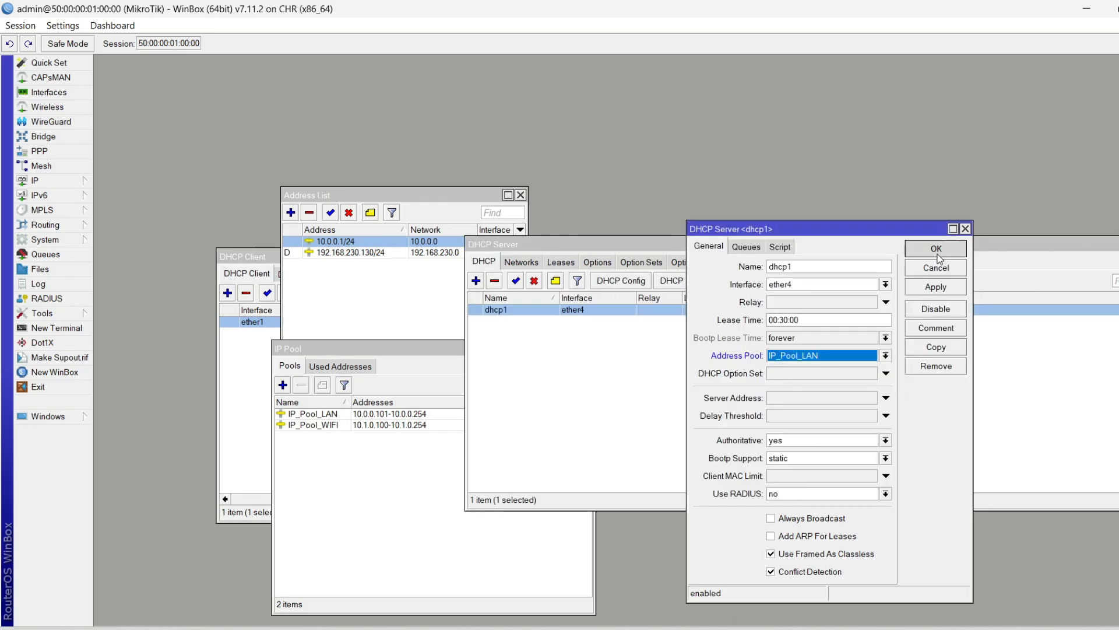
pyautogui.click(618, 341)
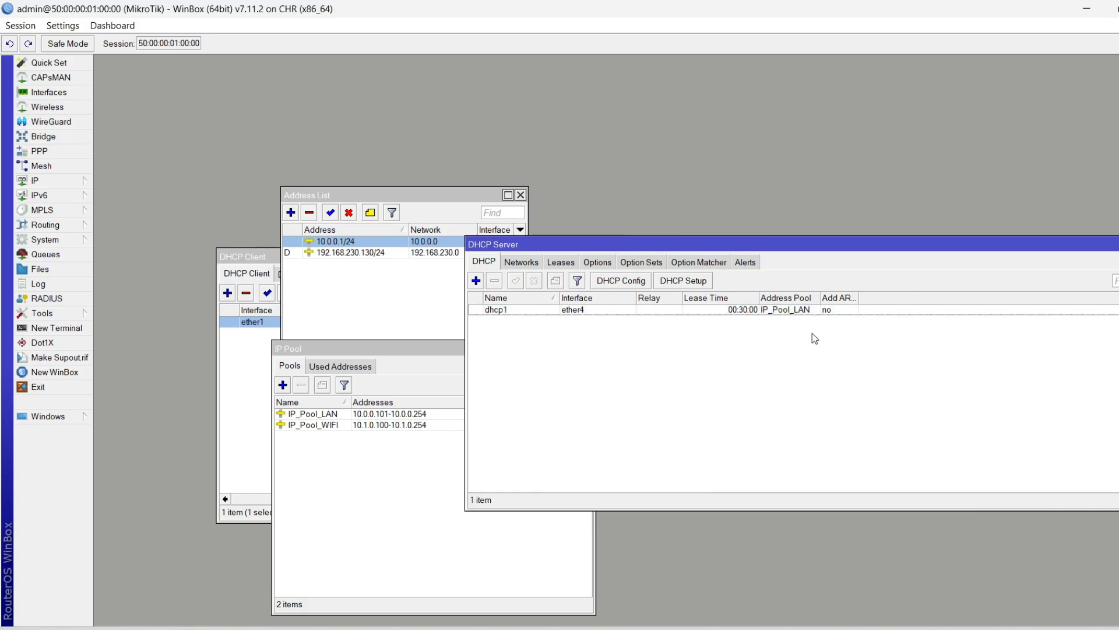
pyautogui.click(805, 313)
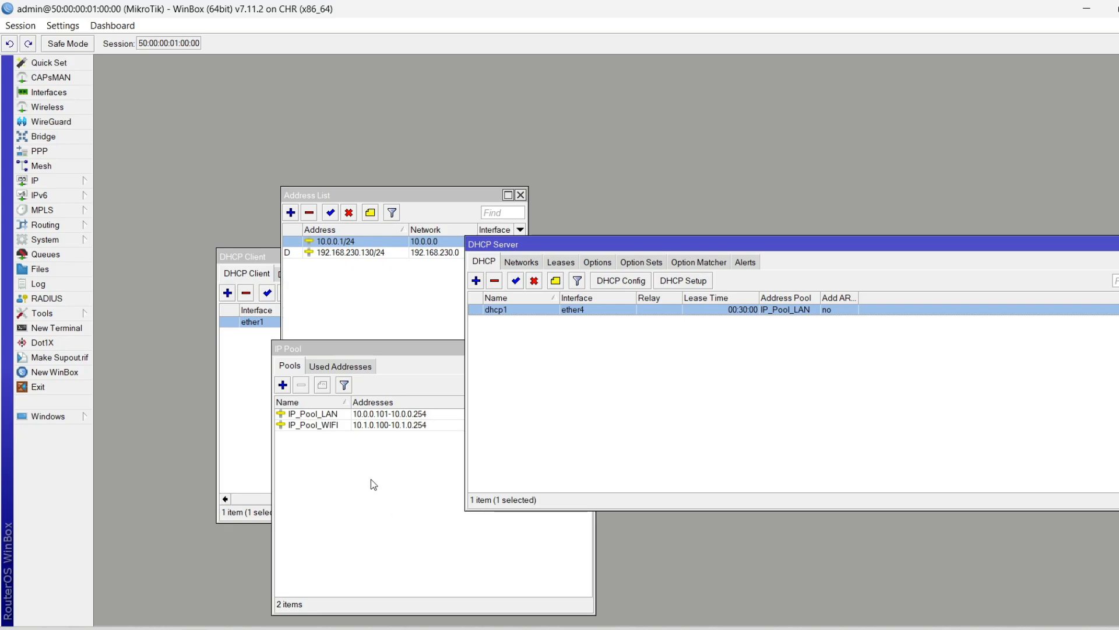
pyautogui.click(316, 424)
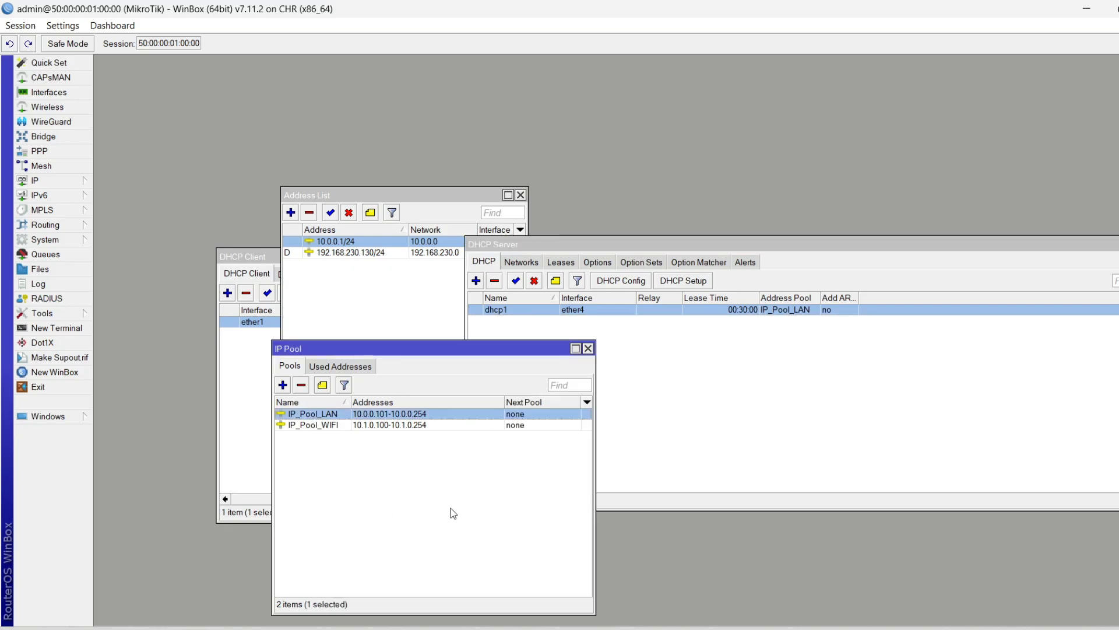
pyautogui.click(427, 487)
pyautogui.click(325, 416)
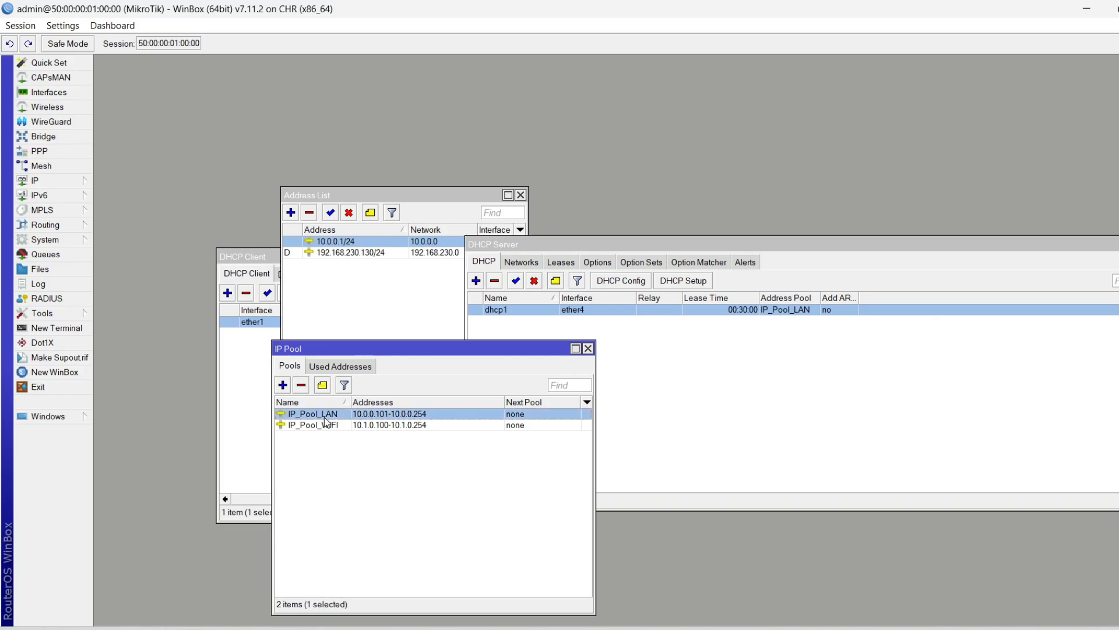
pyautogui.click(801, 487)
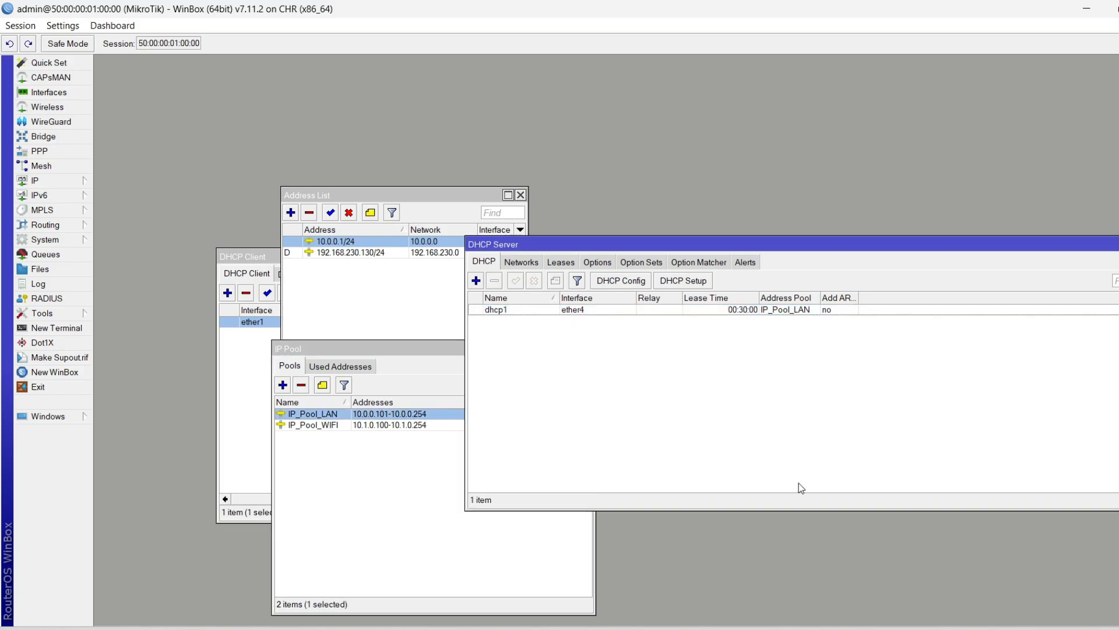
pyautogui.click(533, 265)
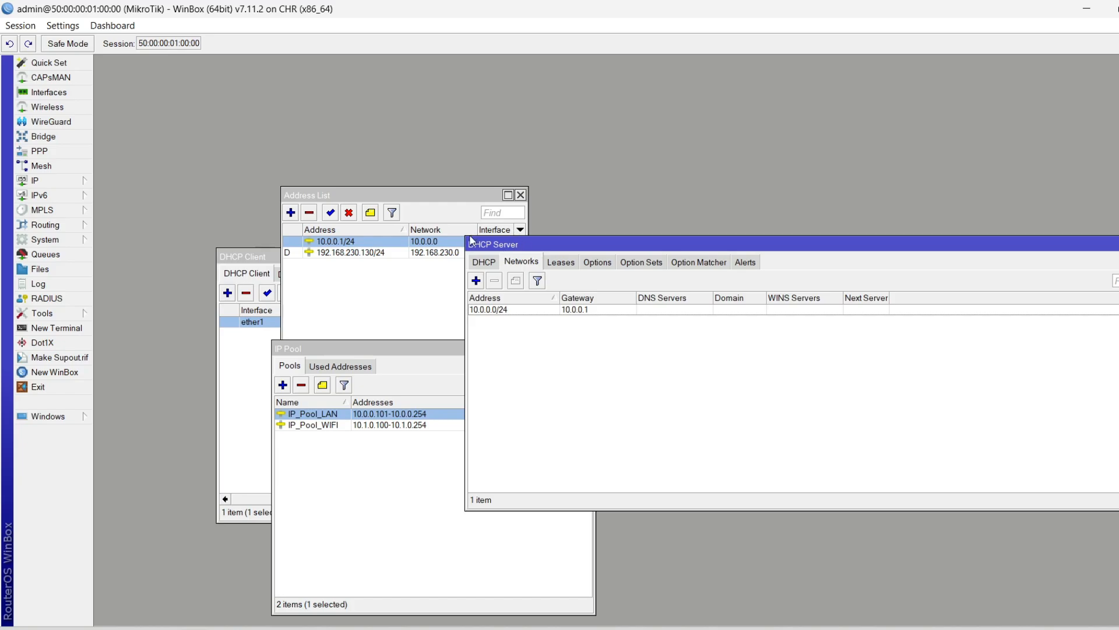
pyautogui.doubleClick(586, 309)
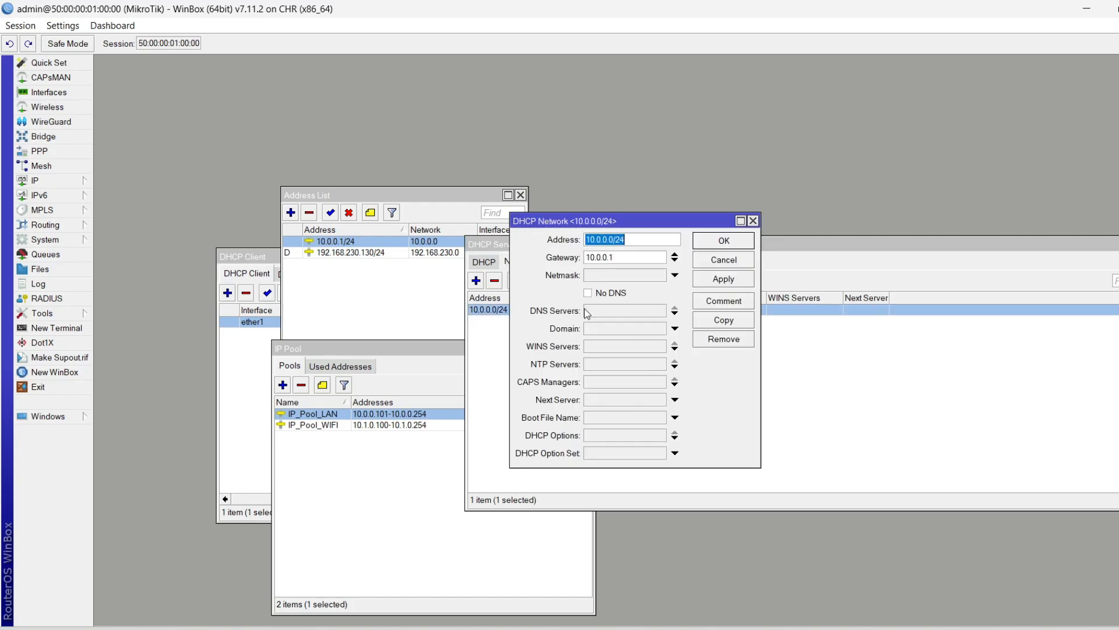
pyautogui.click(633, 243)
pyautogui.moveTo(634, 243); pyautogui.dragTo(409, 218)
pyautogui.click(651, 243)
pyautogui.press('Tab')
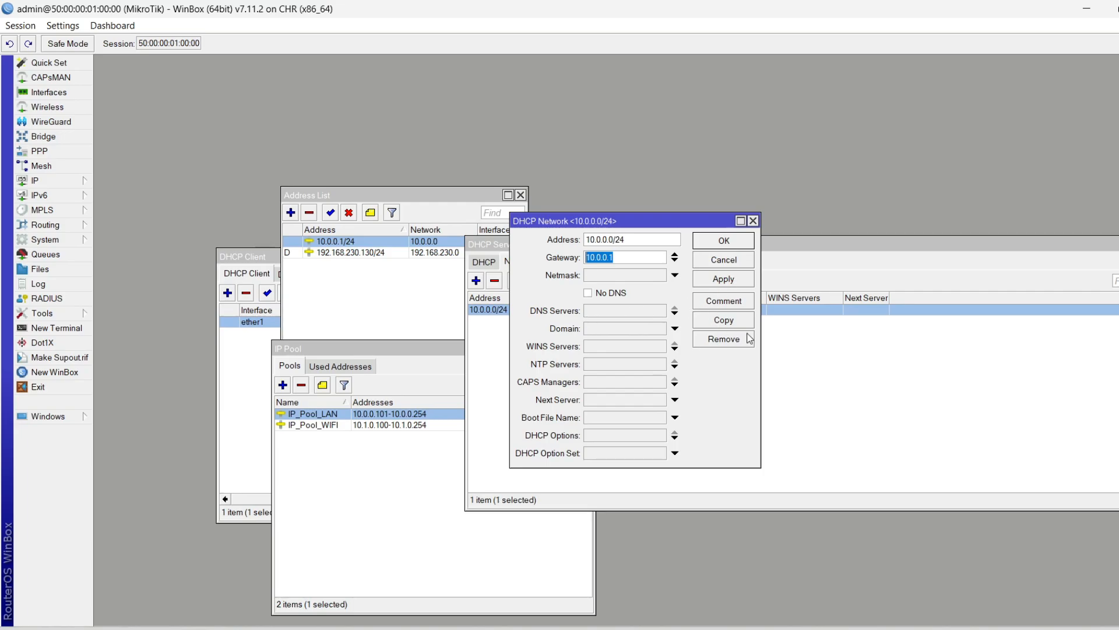
pyautogui.click(484, 261)
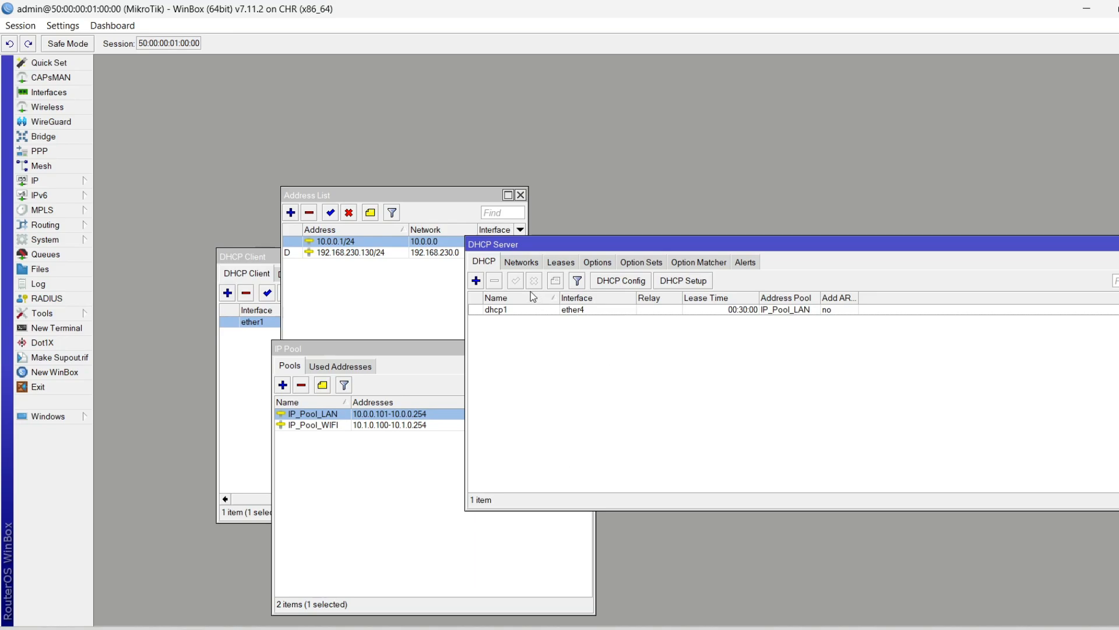
# Review the 10.0.0.0/24 DHCP network unchanged, then reopen the dhcp1 server's properties
pyautogui.click(521, 261)
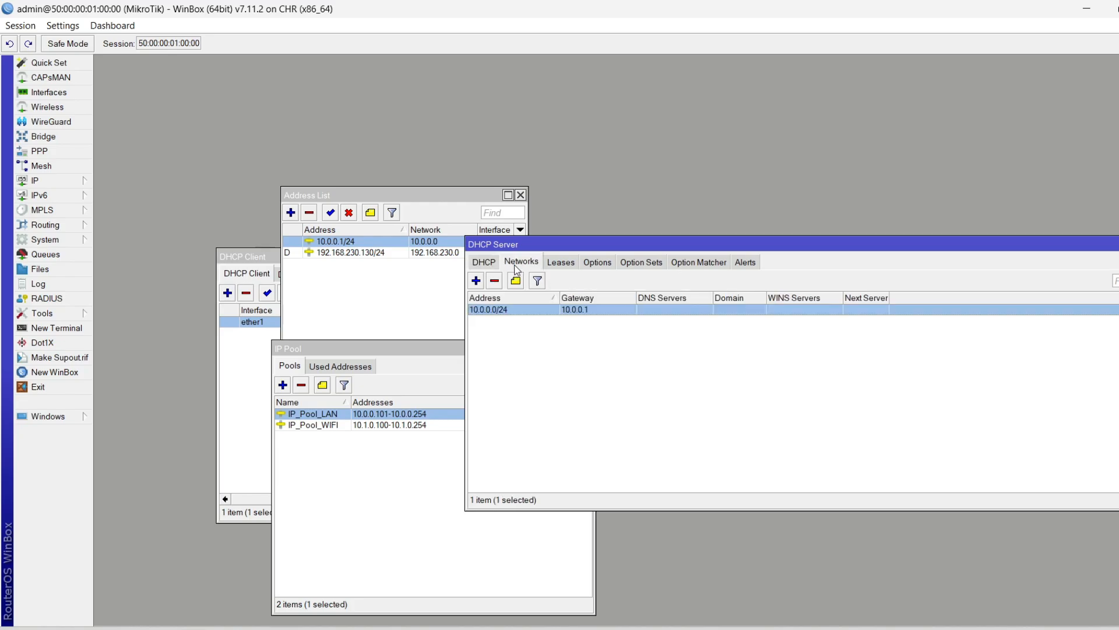
pyautogui.doubleClick(549, 310)
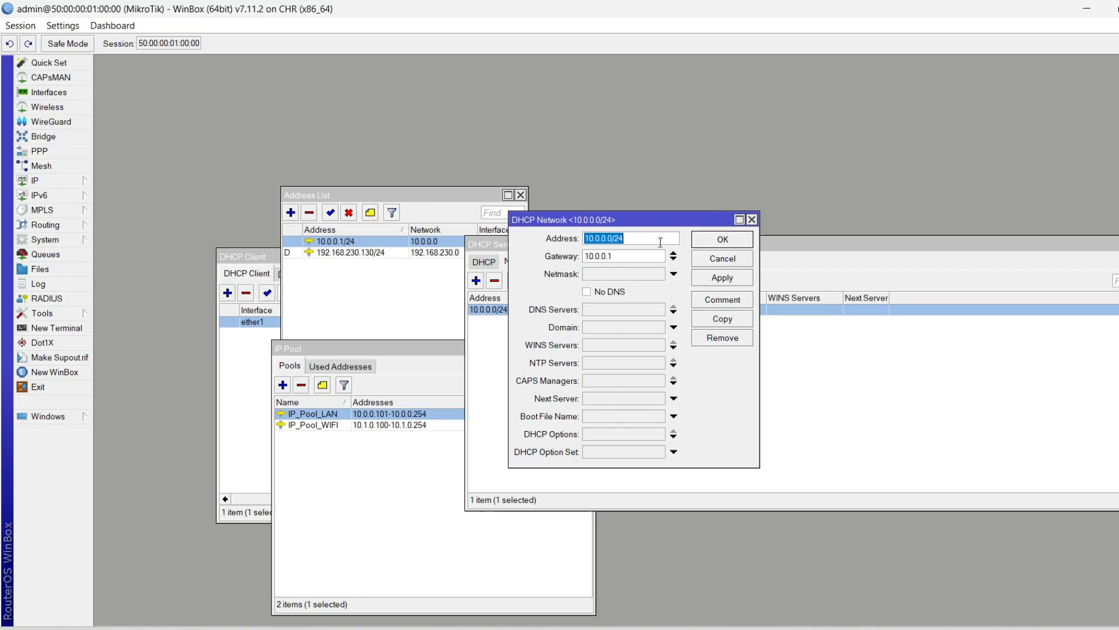
pyautogui.click(712, 259)
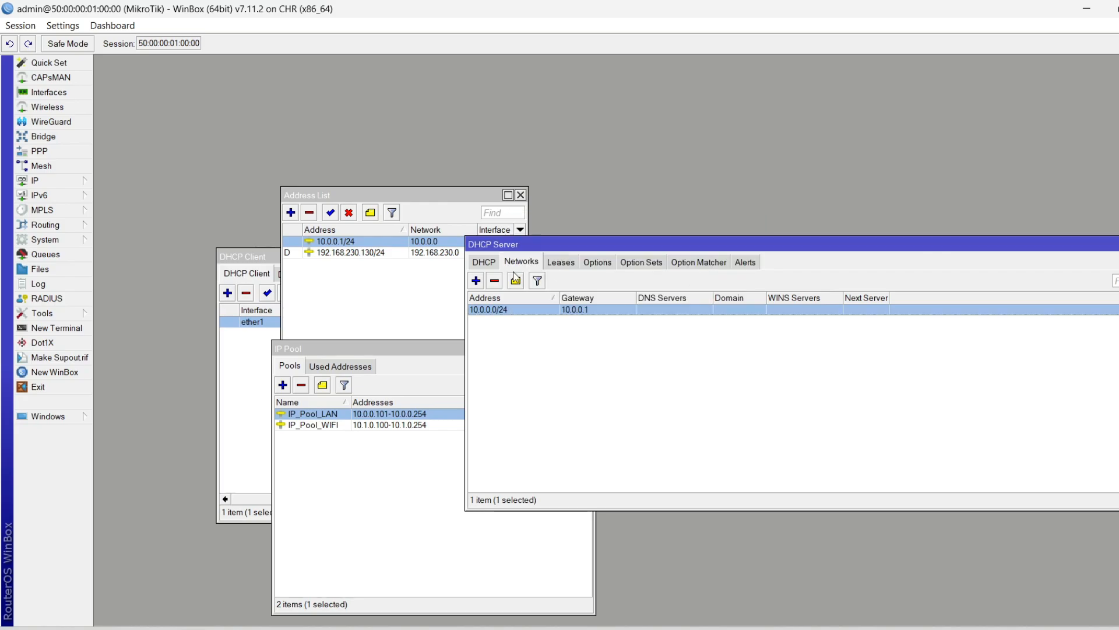
pyautogui.click(478, 265)
pyautogui.doubleClick(588, 309)
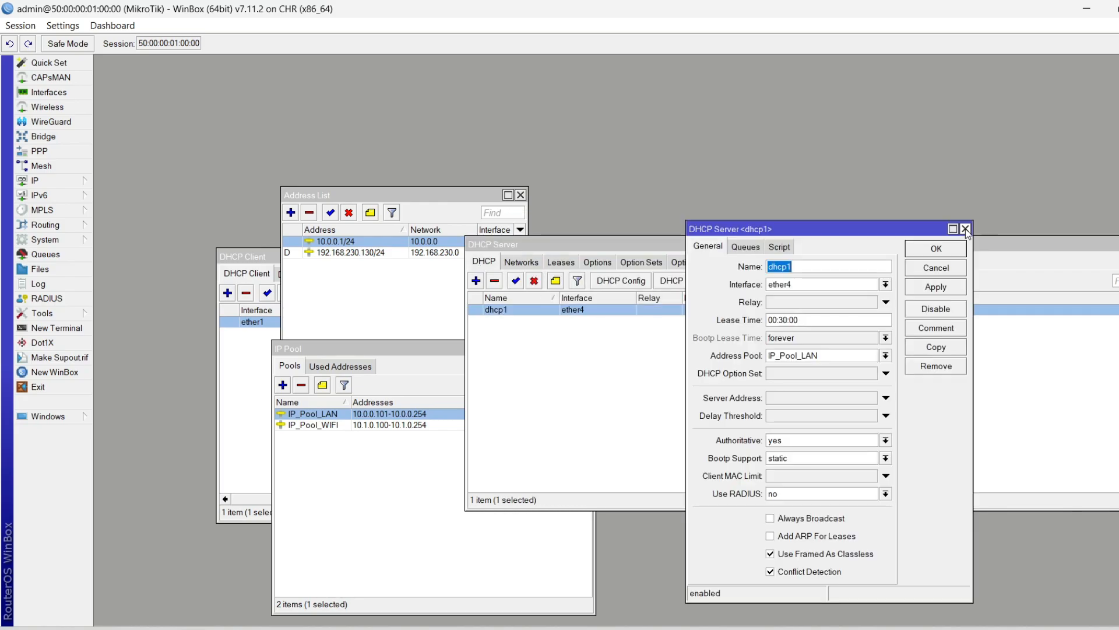
# Confirm dhcp1 keeps interface ether4, address pool IP_Pool_LAN and its 00:30:00 lease time
pyautogui.click(837, 285)
pyautogui.click(838, 285)
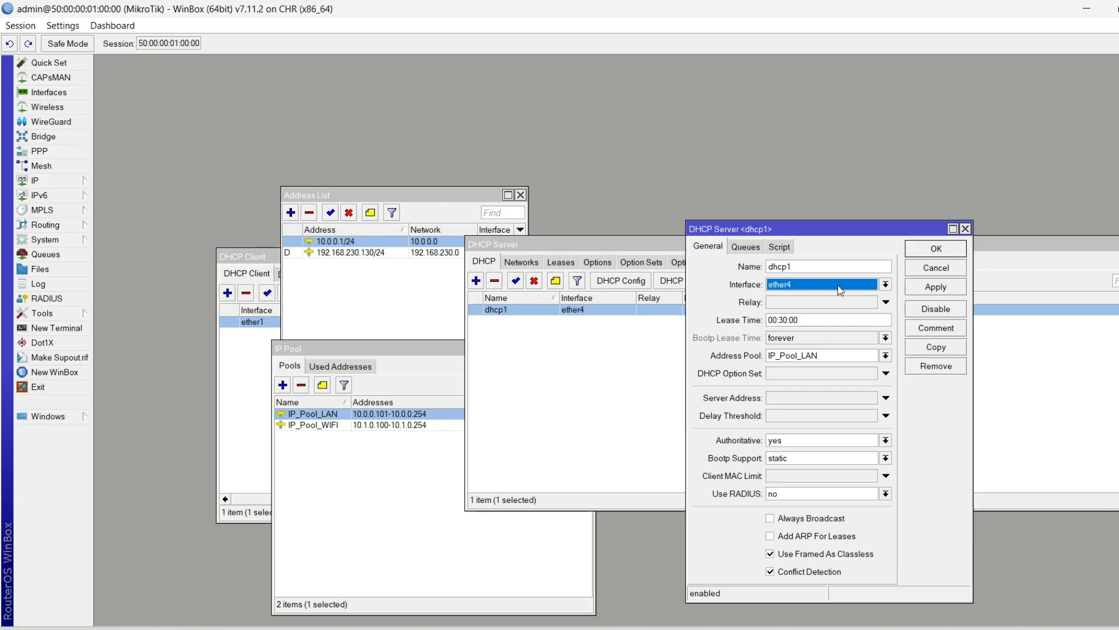
pyautogui.click(837, 285)
pyautogui.click(837, 285)
pyautogui.click(837, 285)
pyautogui.click(837, 285)
pyautogui.click(827, 355)
pyautogui.click(826, 355)
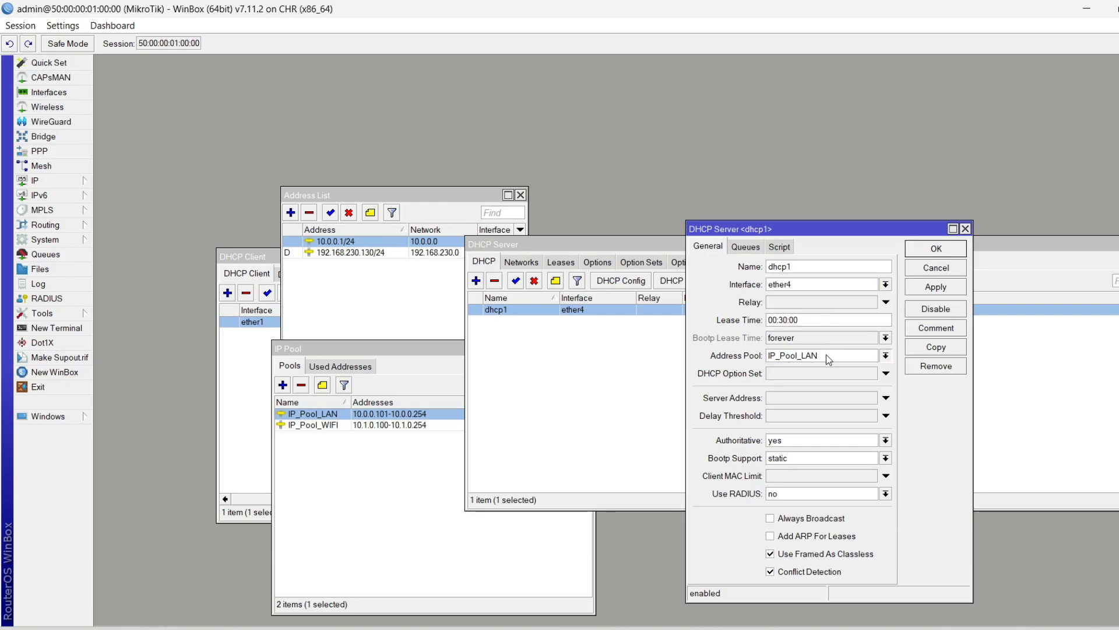
pyautogui.click(787, 320)
# Rename the server from dhcp1 to DHCP_LAN and save it
pyautogui.doubleClick(818, 266)
pyautogui.write('DHCP_LAN')
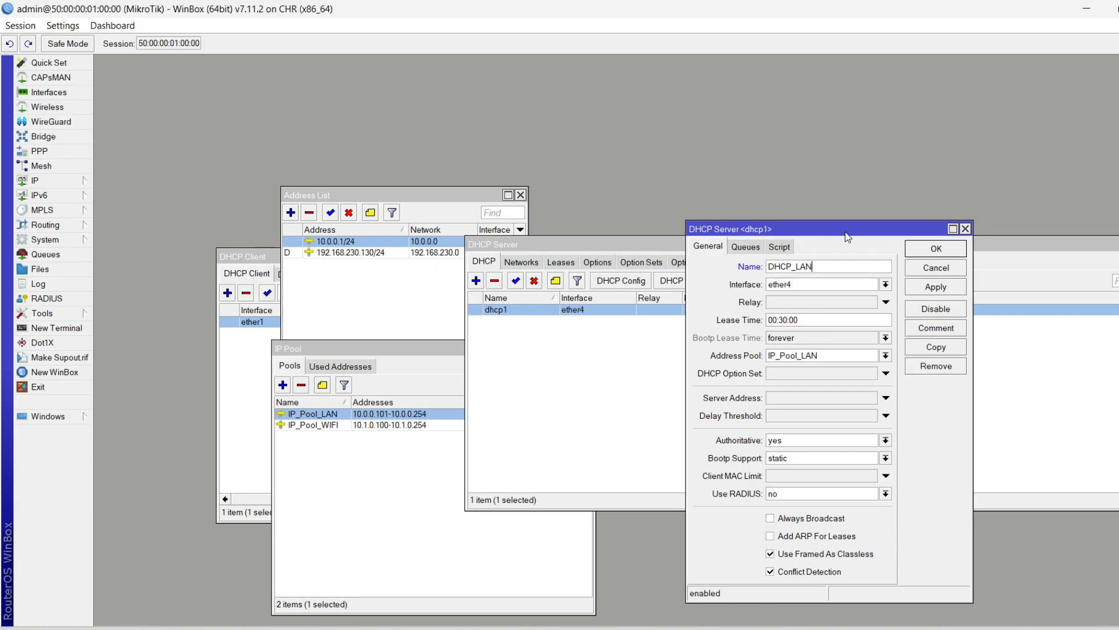
pyautogui.click(937, 248)
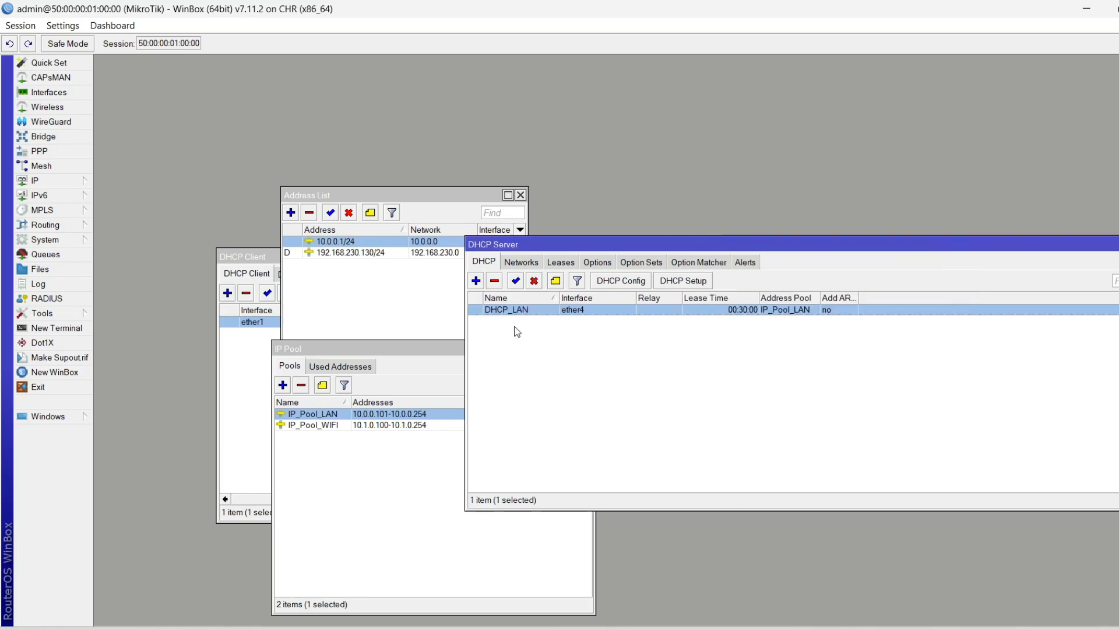